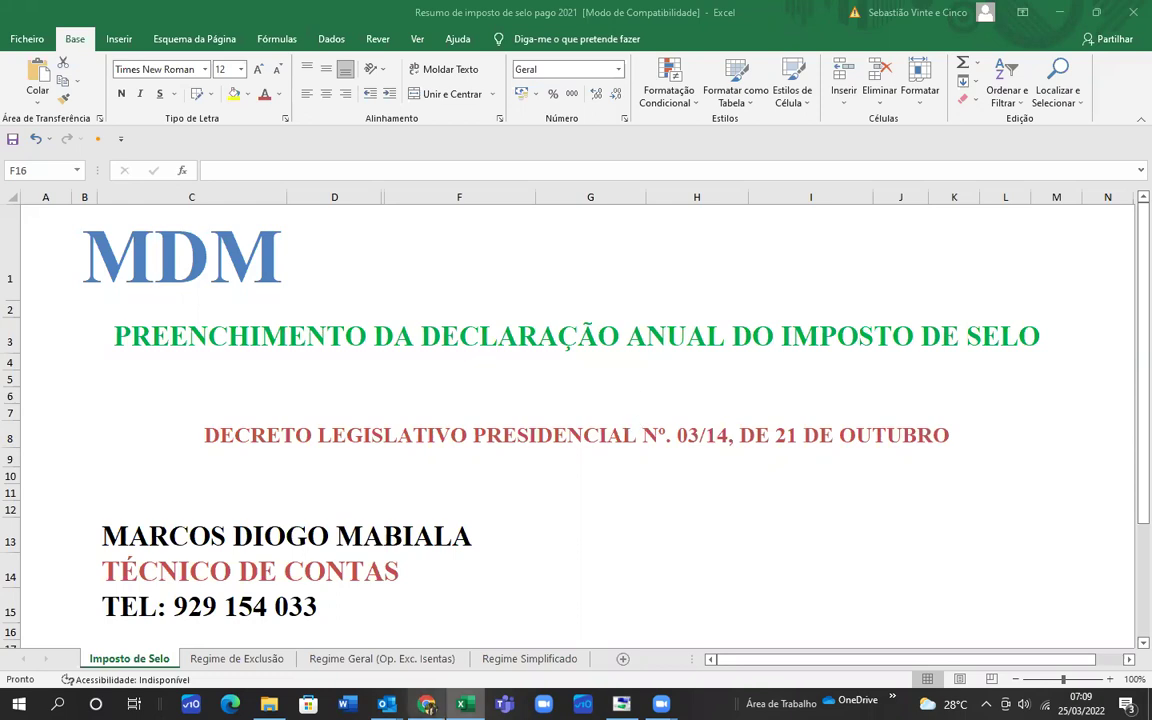
Step: Switch to Chrome to view the Imposto de Selo annual declaration form, then consult Article 19 in lei-3-14-cis.pdf
click(426, 704)
scroll(560, 387, up, 3)
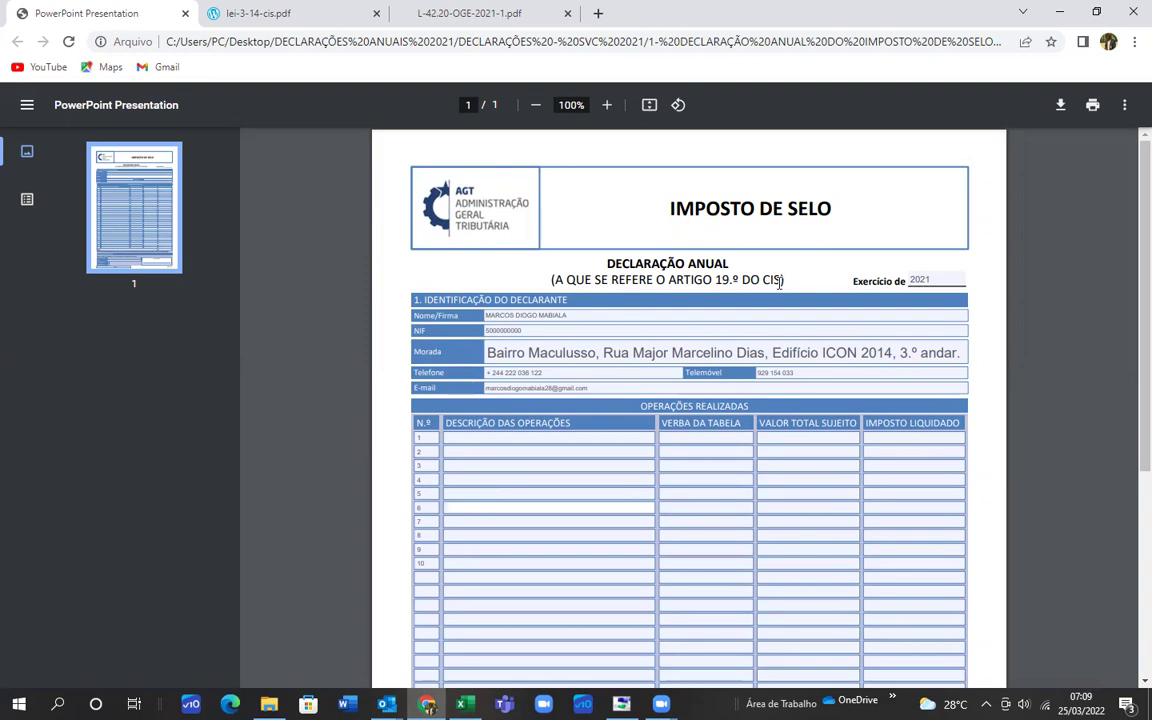
key(ctrl+Tab)
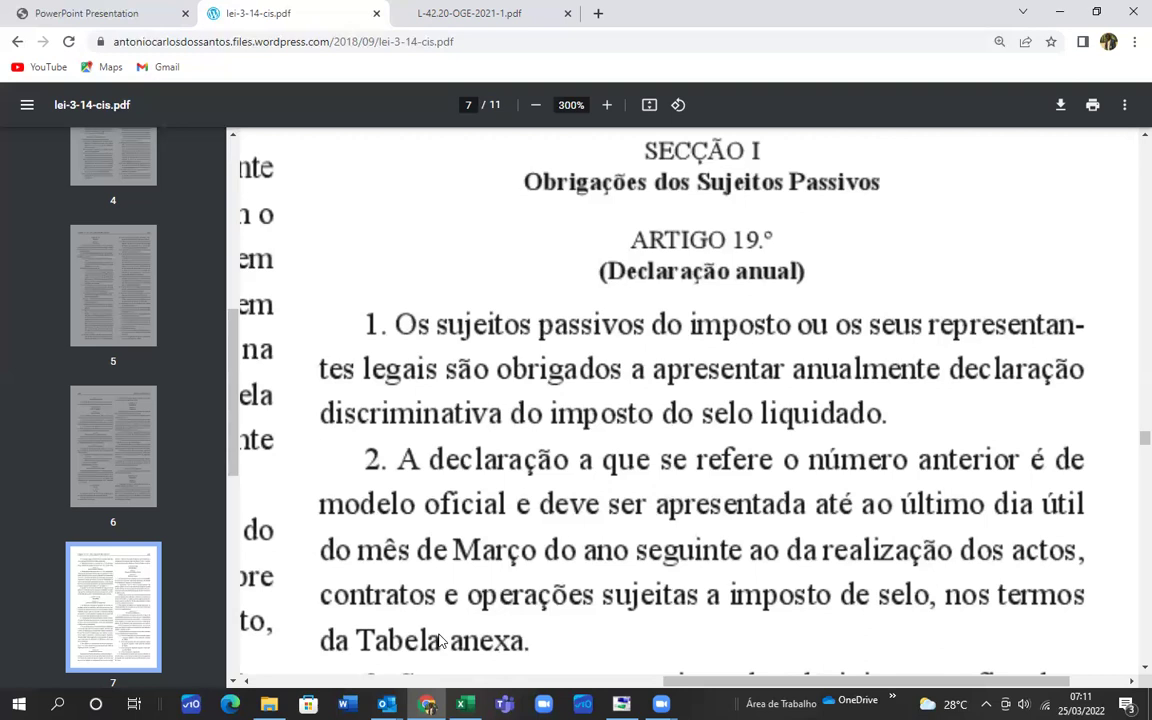
Step: Return to the declaration form and go through the declarant's name, NIF, address, telephone, mobile and e-mail fields
click(60, 12)
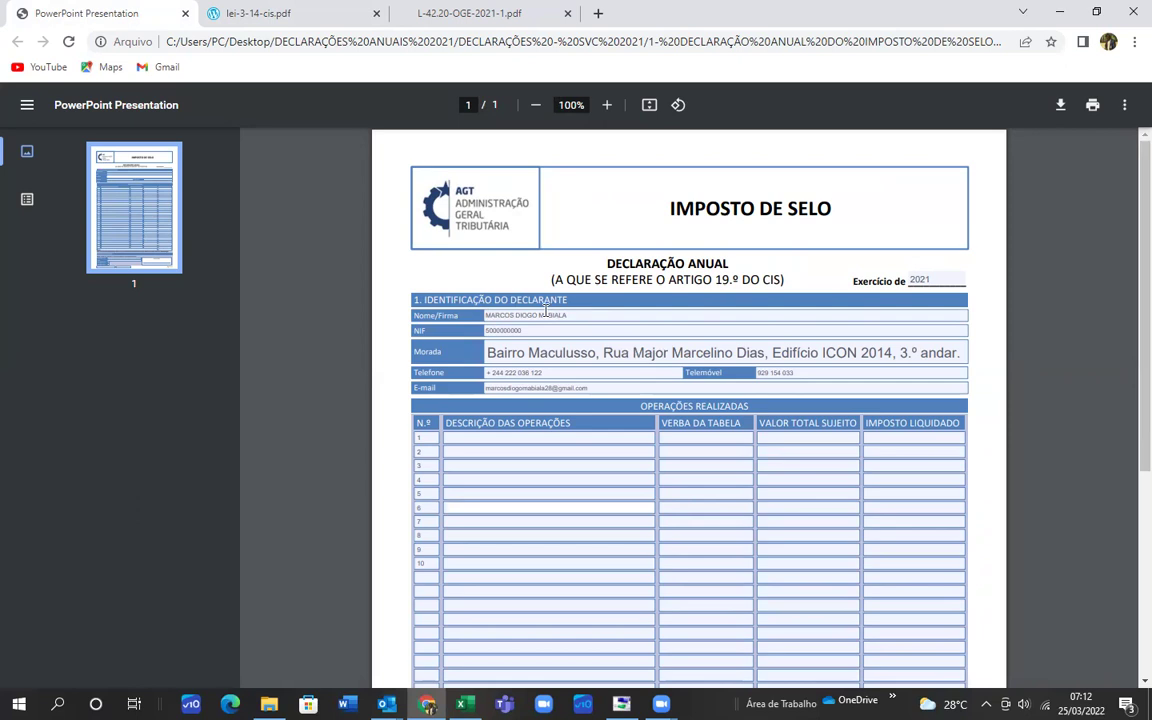
click(497, 315)
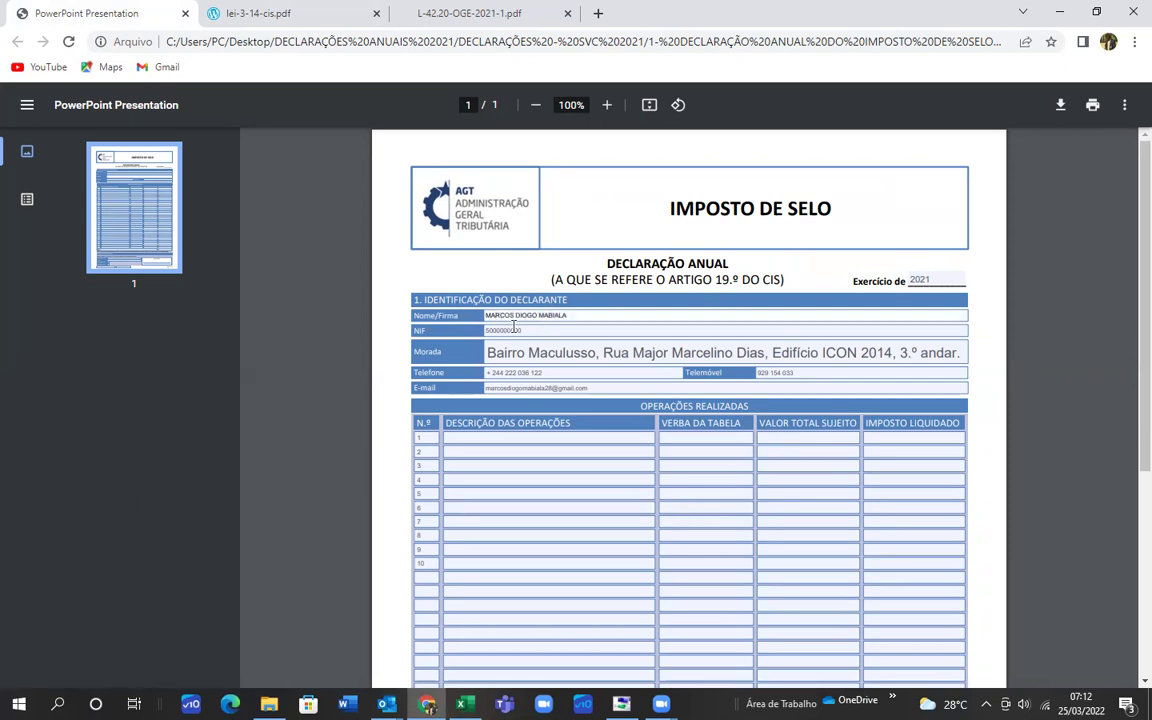
click(496, 330)
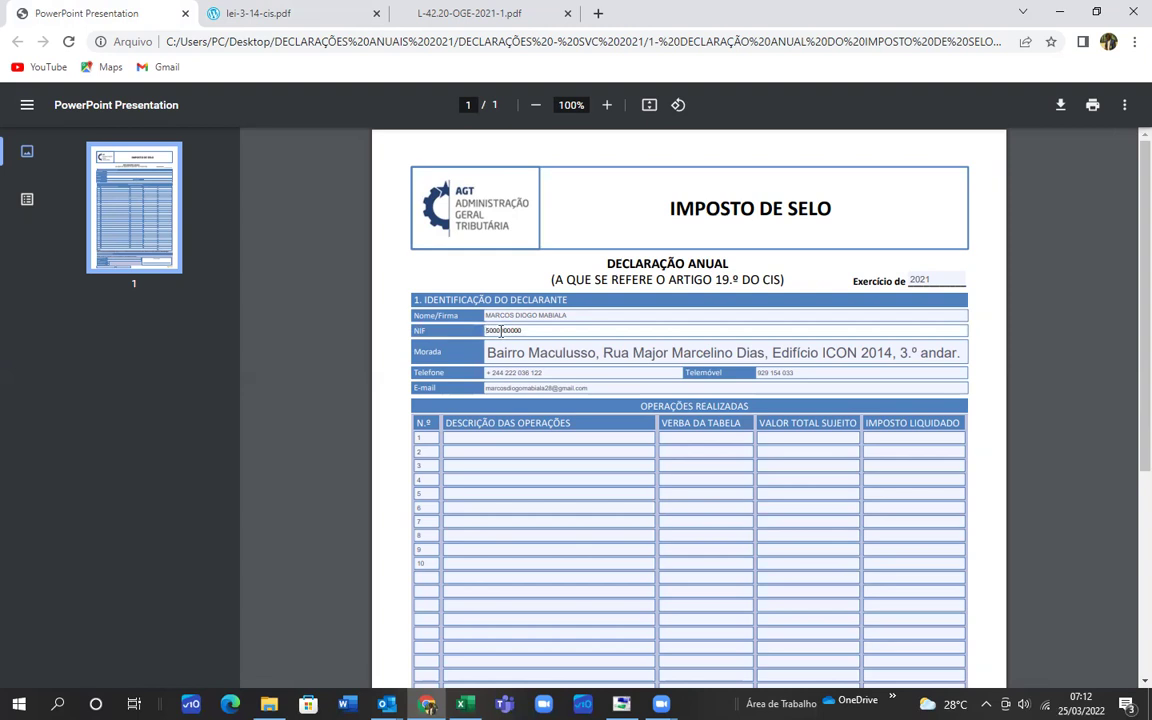
click(506, 350)
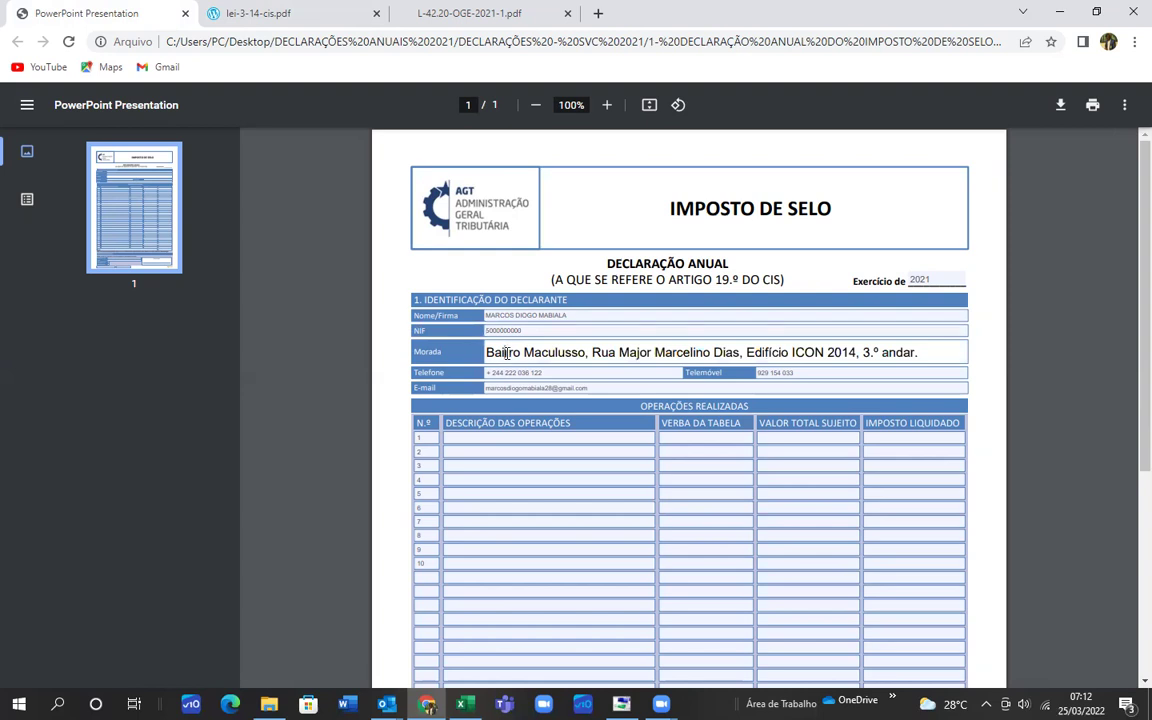
click(509, 374)
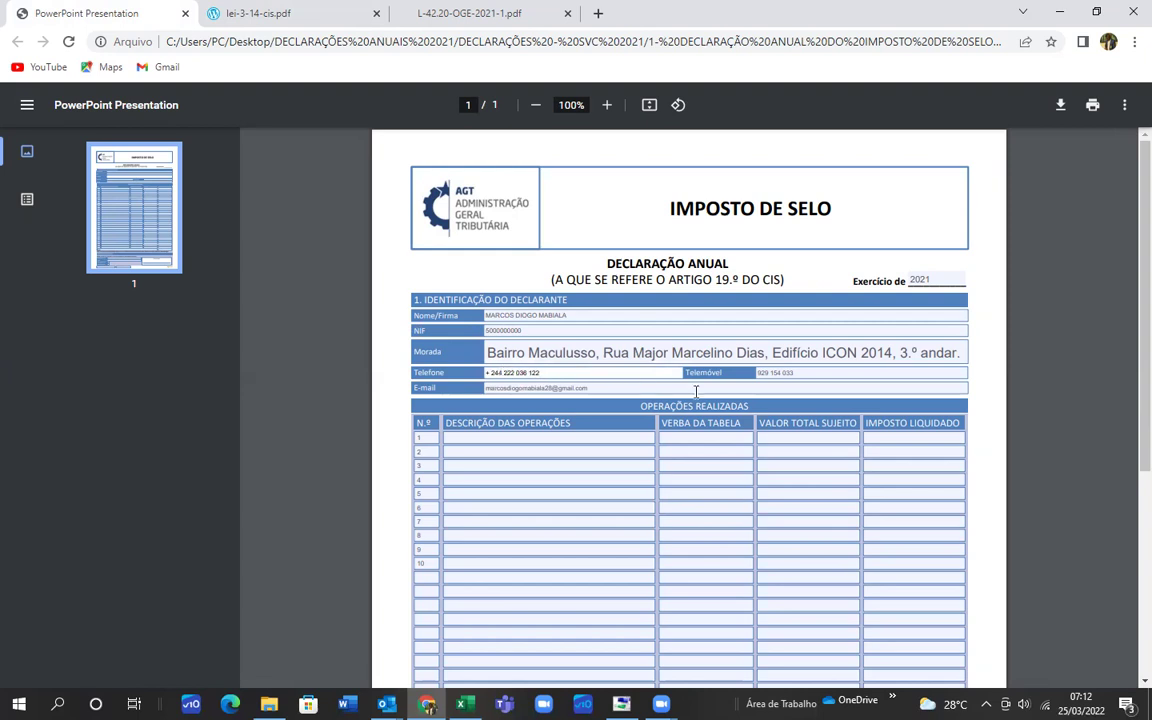
click(802, 372)
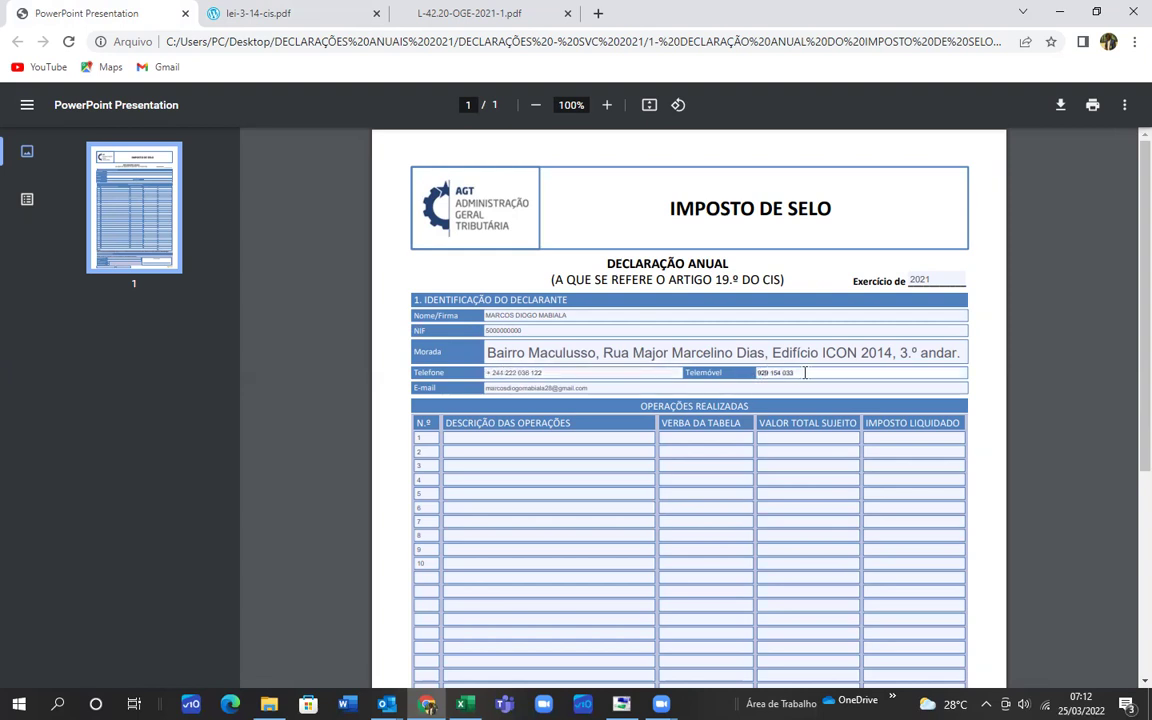
click(543, 388)
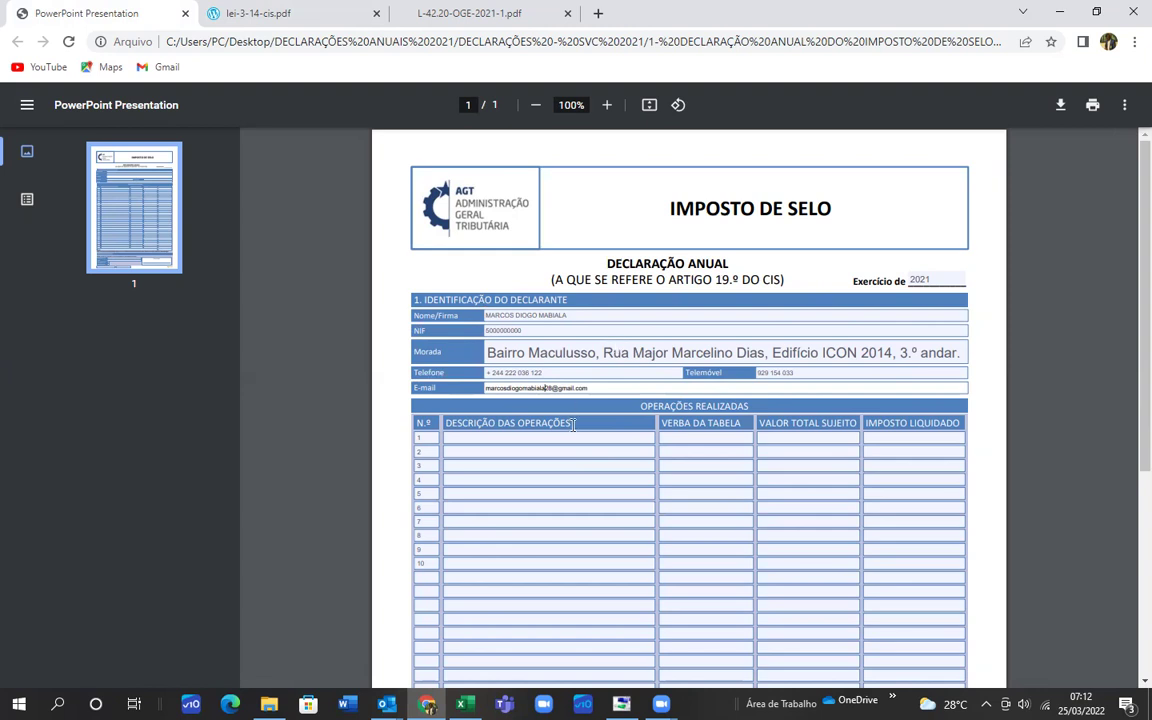
Step: Examine the row numbers and the first description fields in the Operações Realizadas table
click(447, 451)
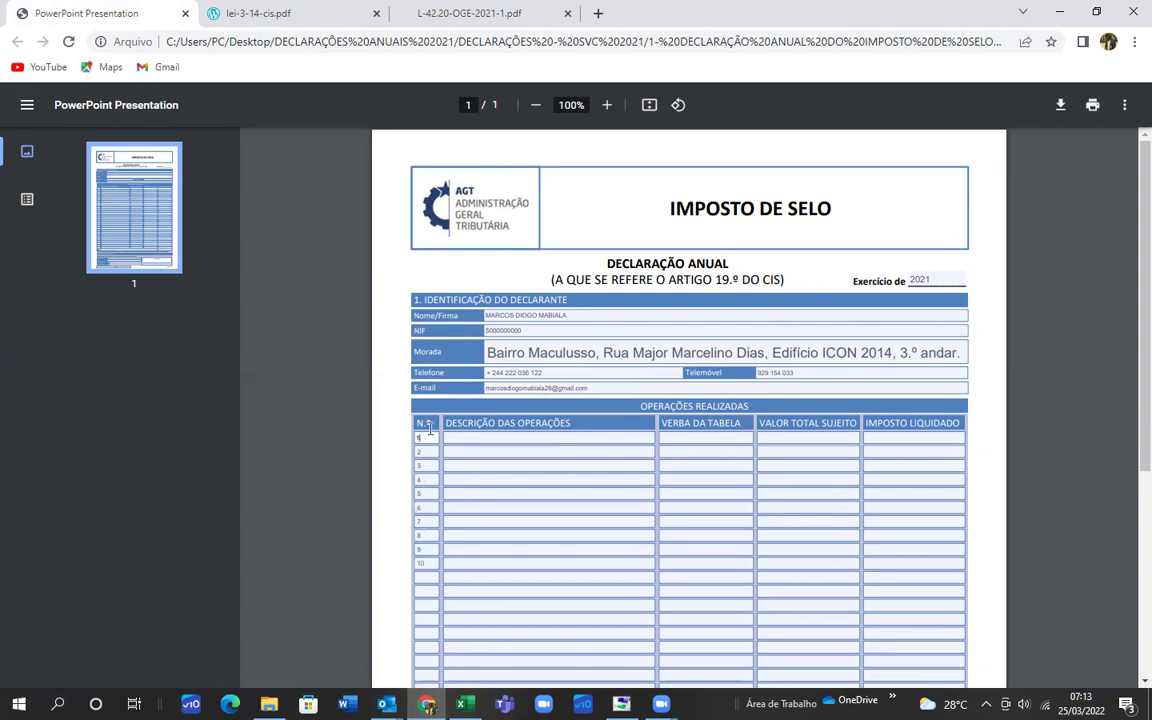
click(425, 467)
click(425, 479)
click(427, 522)
click(428, 536)
click(427, 550)
click(425, 563)
click(425, 521)
click(428, 493)
click(430, 478)
click(464, 439)
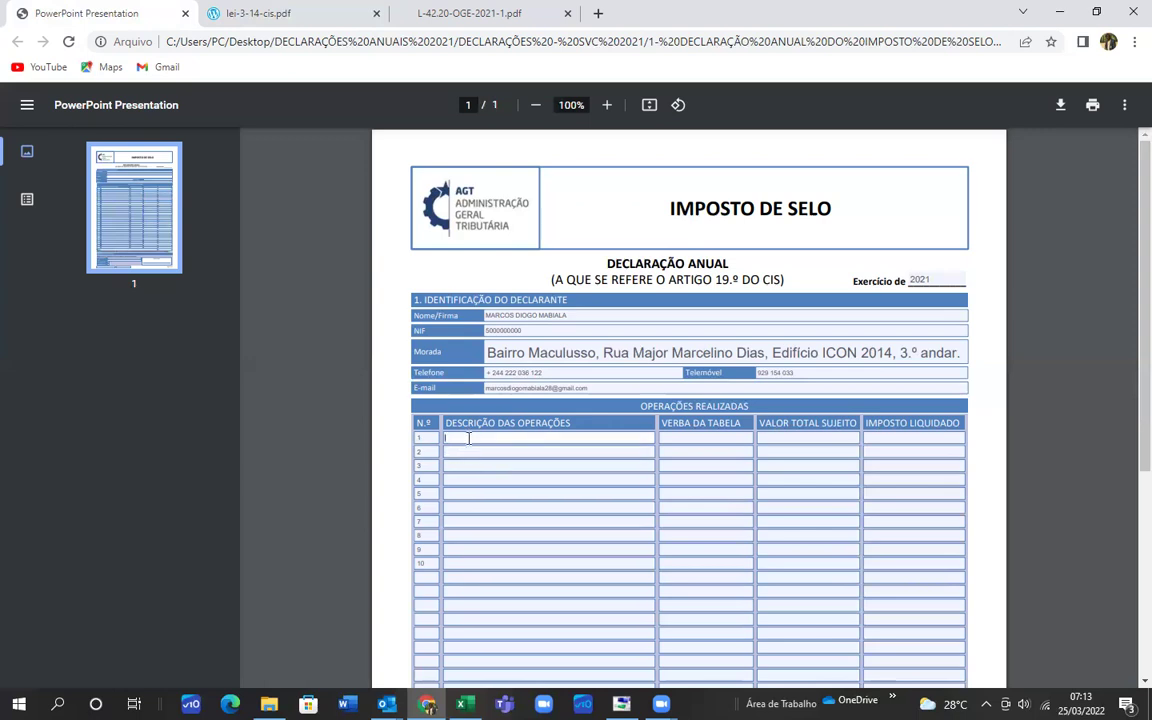
click(540, 453)
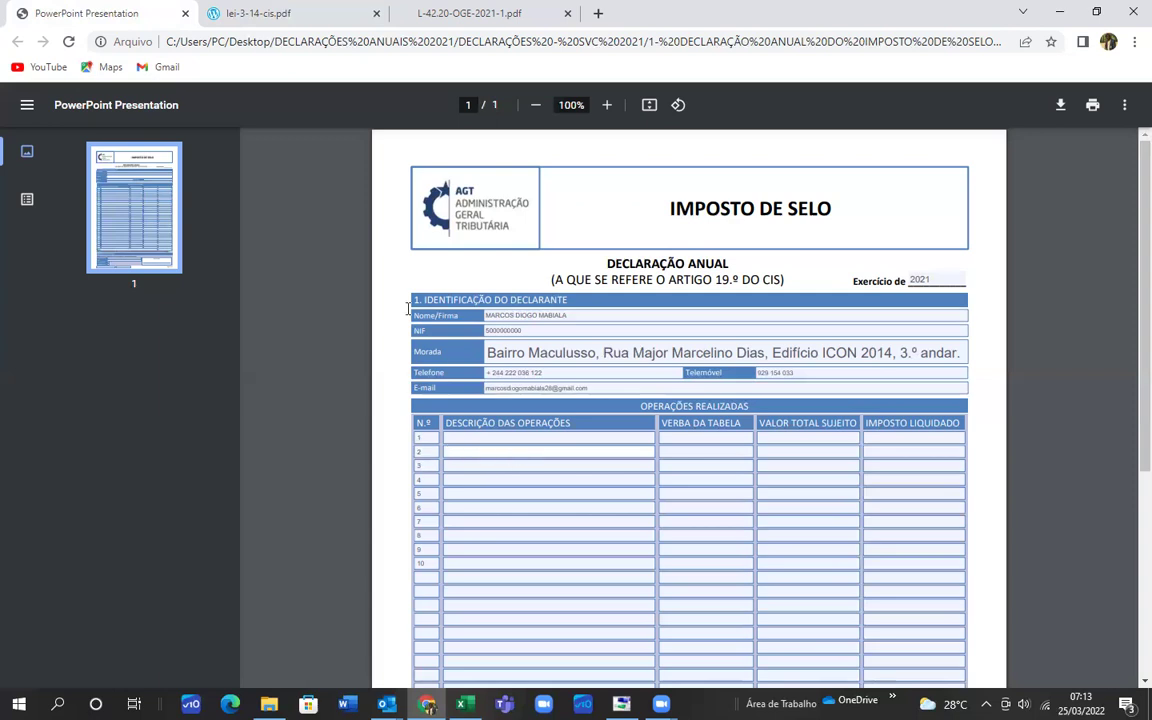
Step: Consult the Anexo A table in lei-3-14-cis.pdf at 175% zoom, checking its item numbers, operations and rates
click(253, 9)
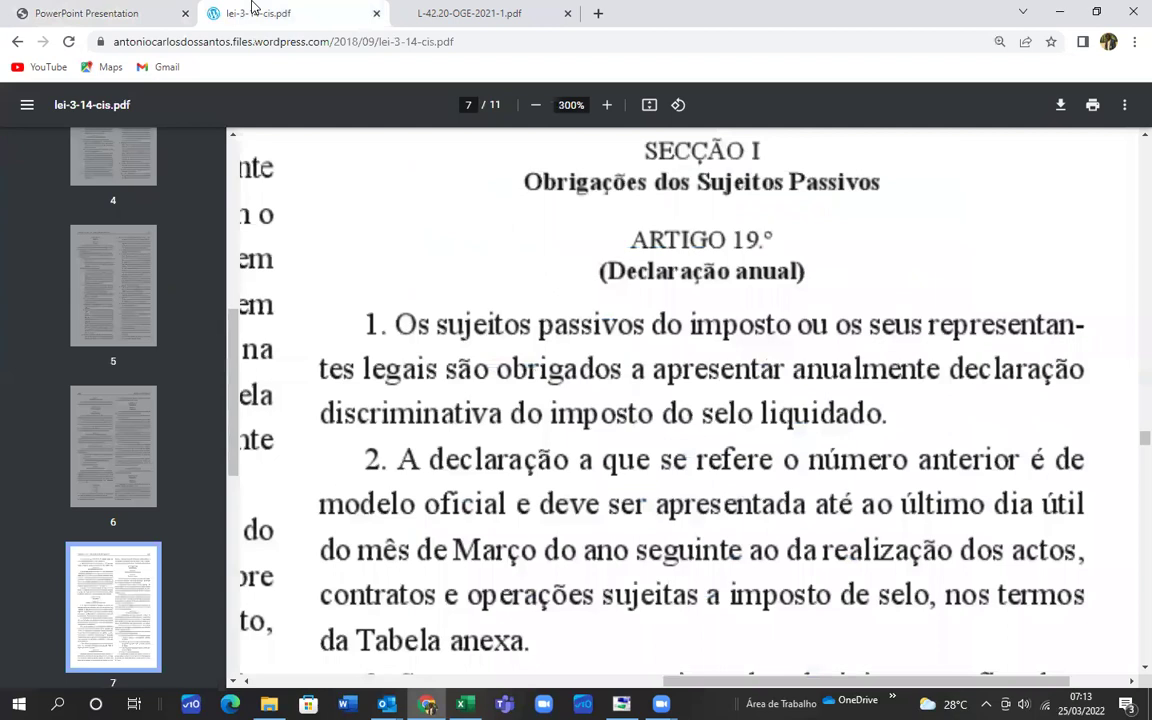
scroll(912, 579, down, 5)
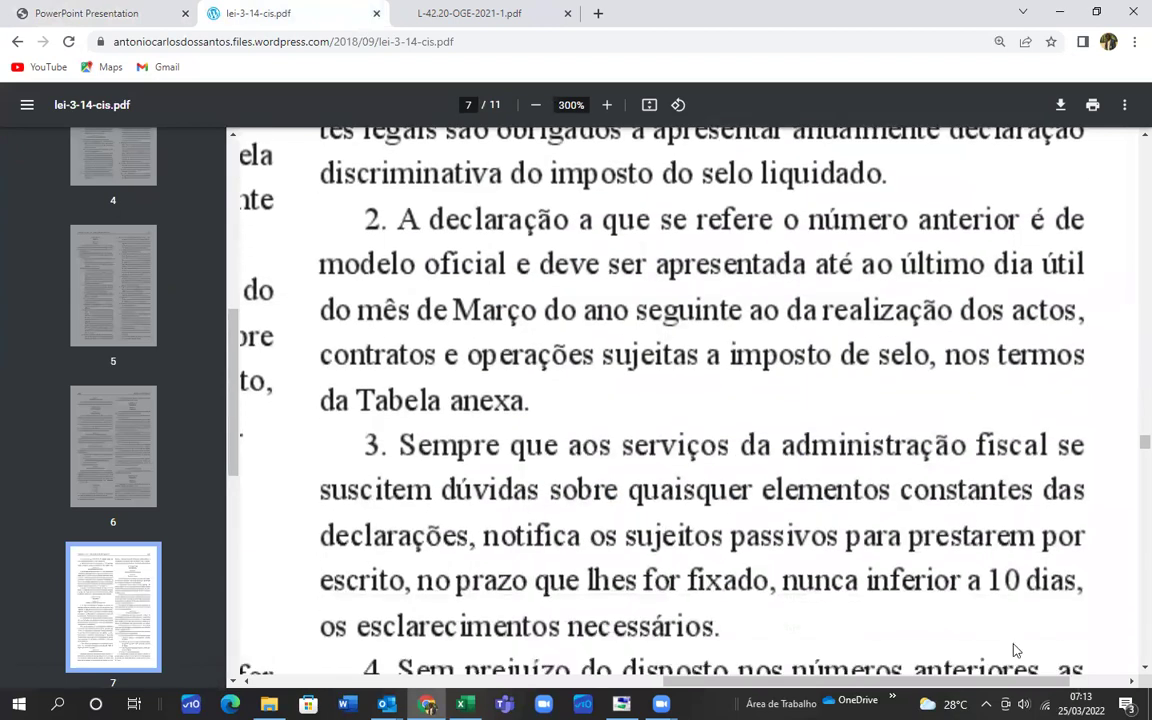
scroll(941, 617, down, 4)
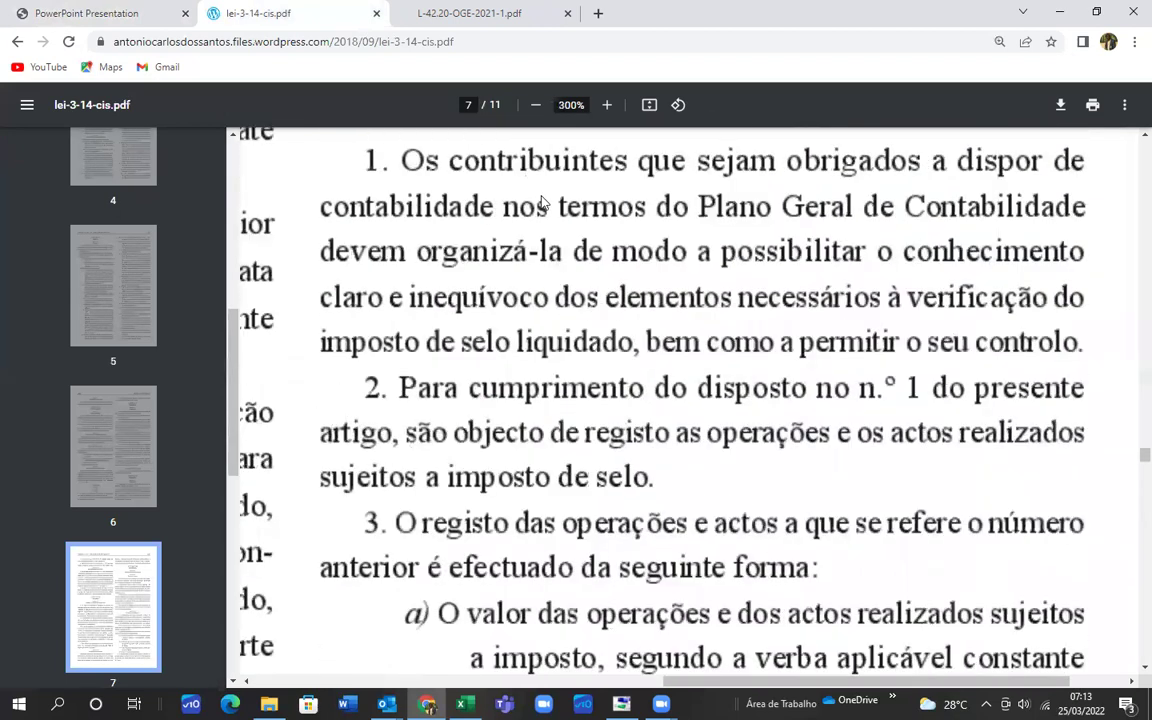
scroll(700, 350, down, 2)
click(540, 106)
click(540, 106)
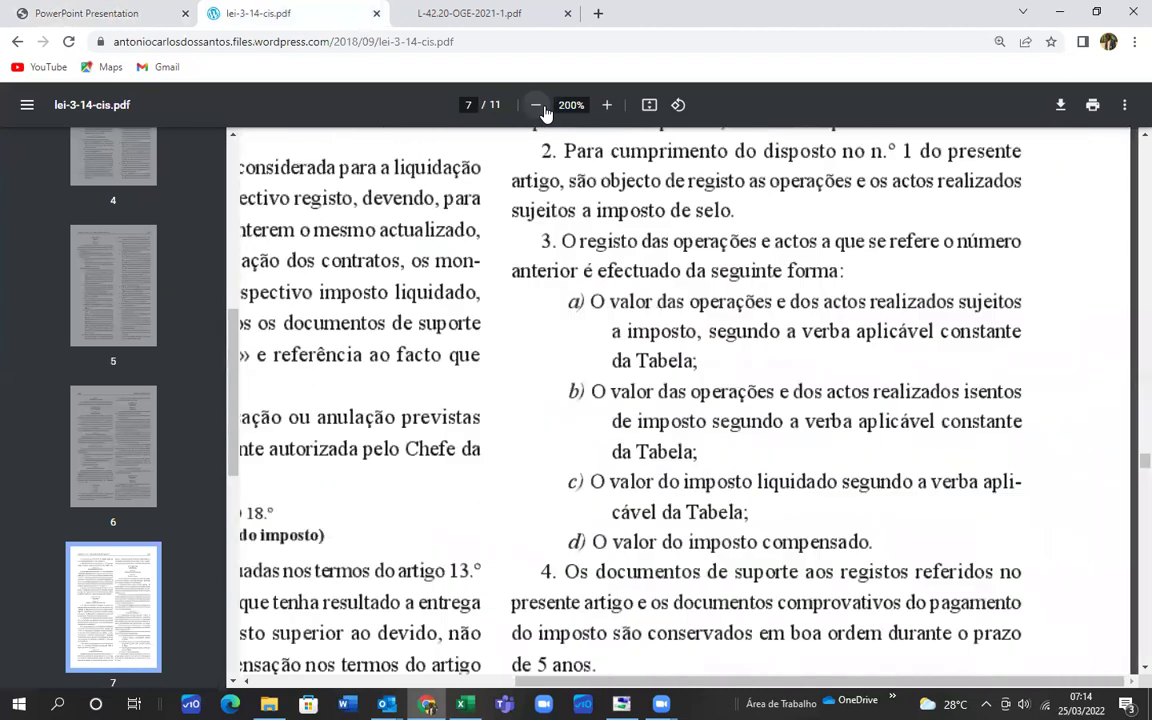
click(540, 106)
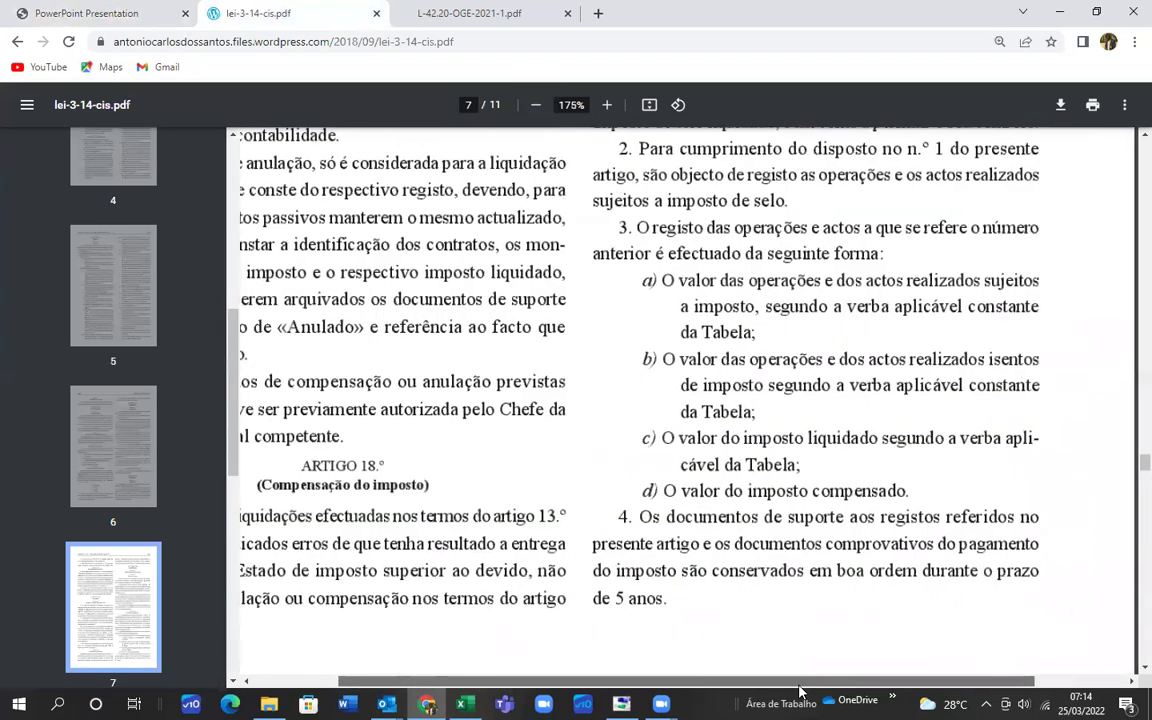
scroll(812, 553, left, 3)
scroll(815, 550, down, 10)
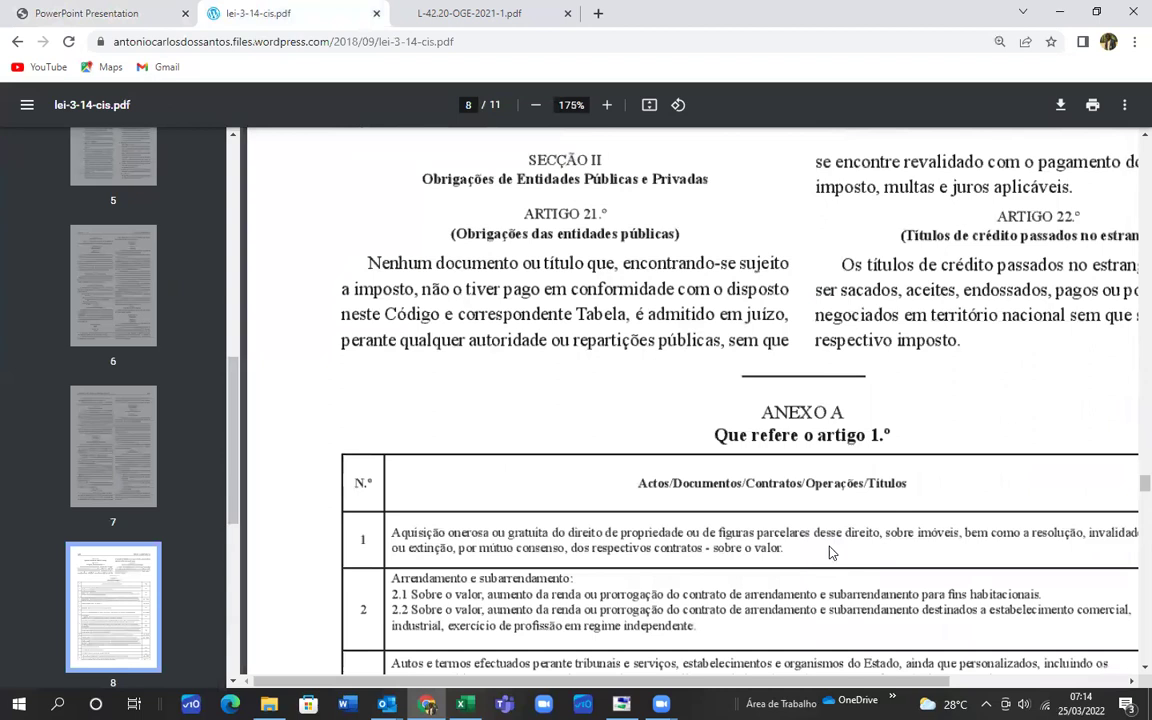
scroll(828, 548, down, 2)
scroll(1015, 612, right, 2)
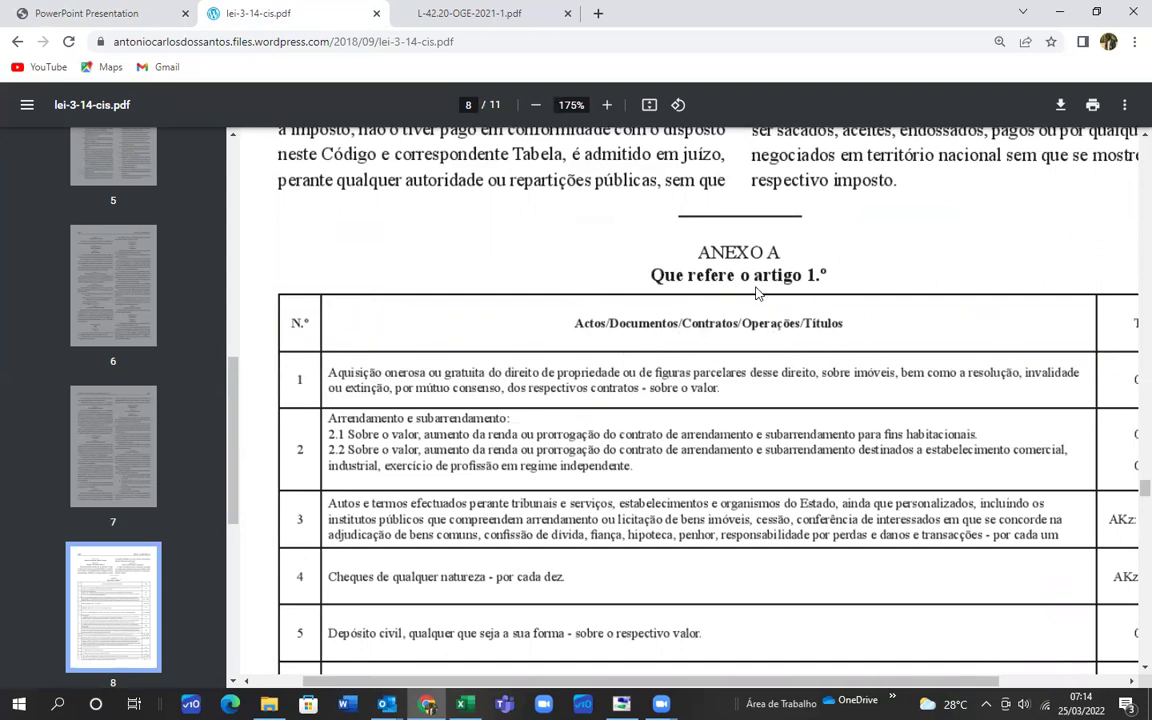
scroll(1015, 610, right, 3)
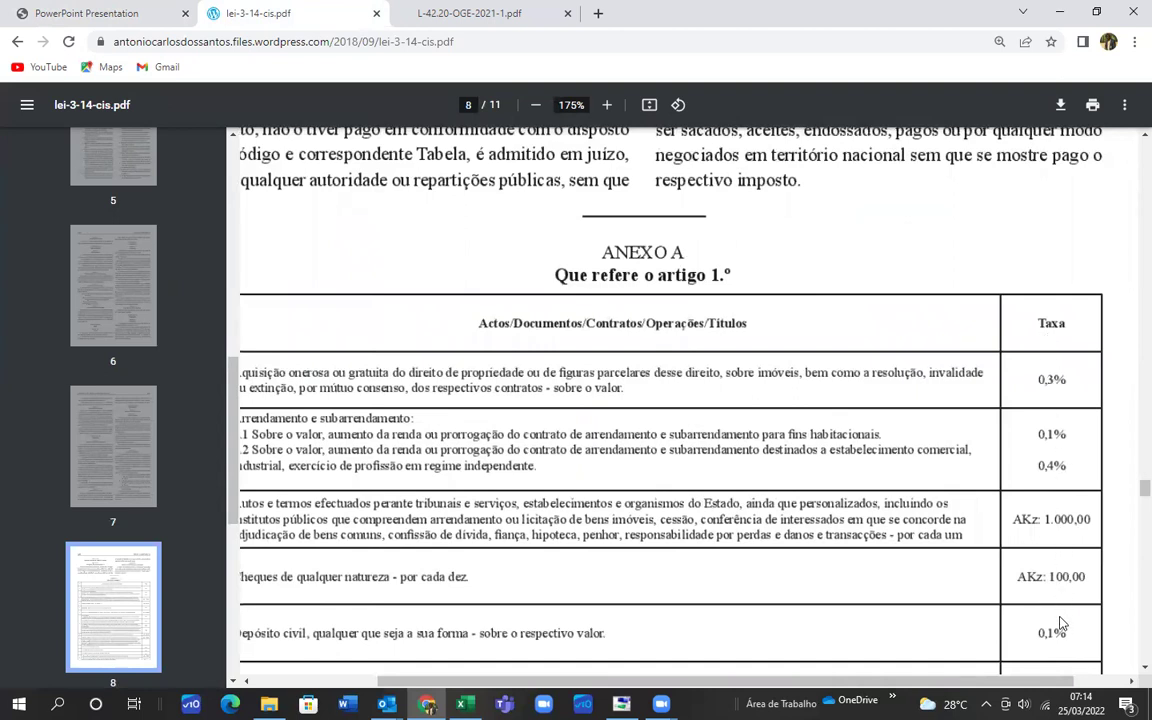
scroll(930, 615, left, 5)
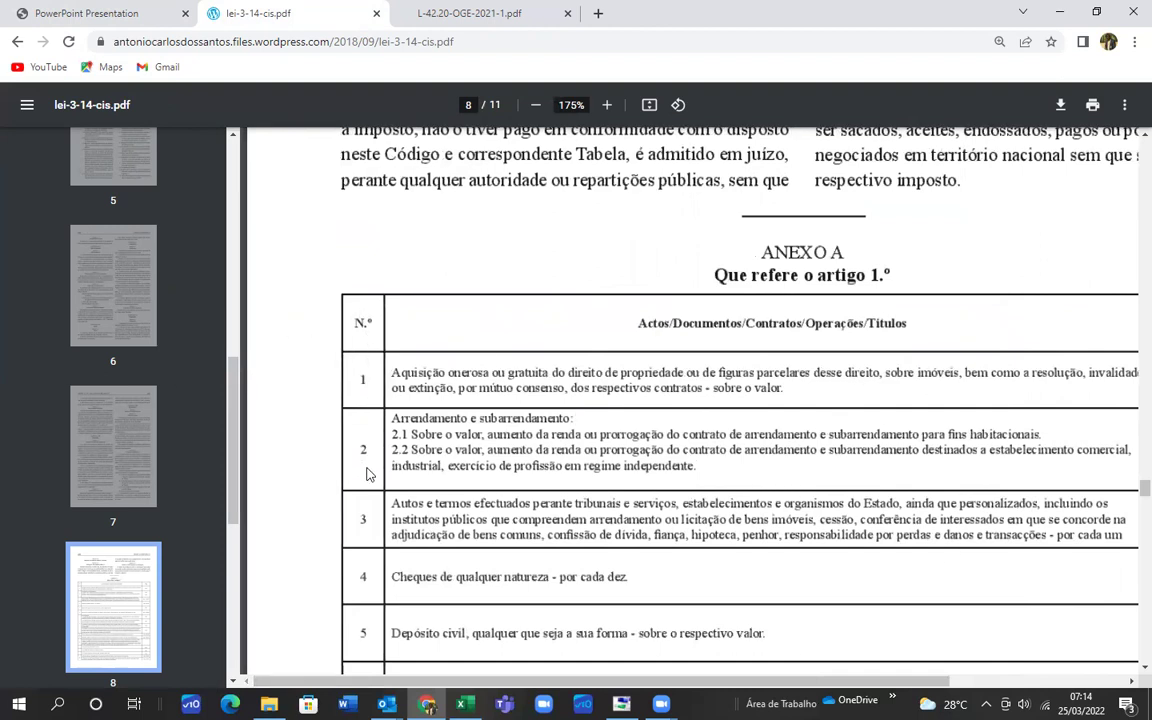
Step: Review the form's Verba da Tabela, Valor Total Sujeito and Imposto Liquidado columns, checking back against the Anexo A table
click(95, 10)
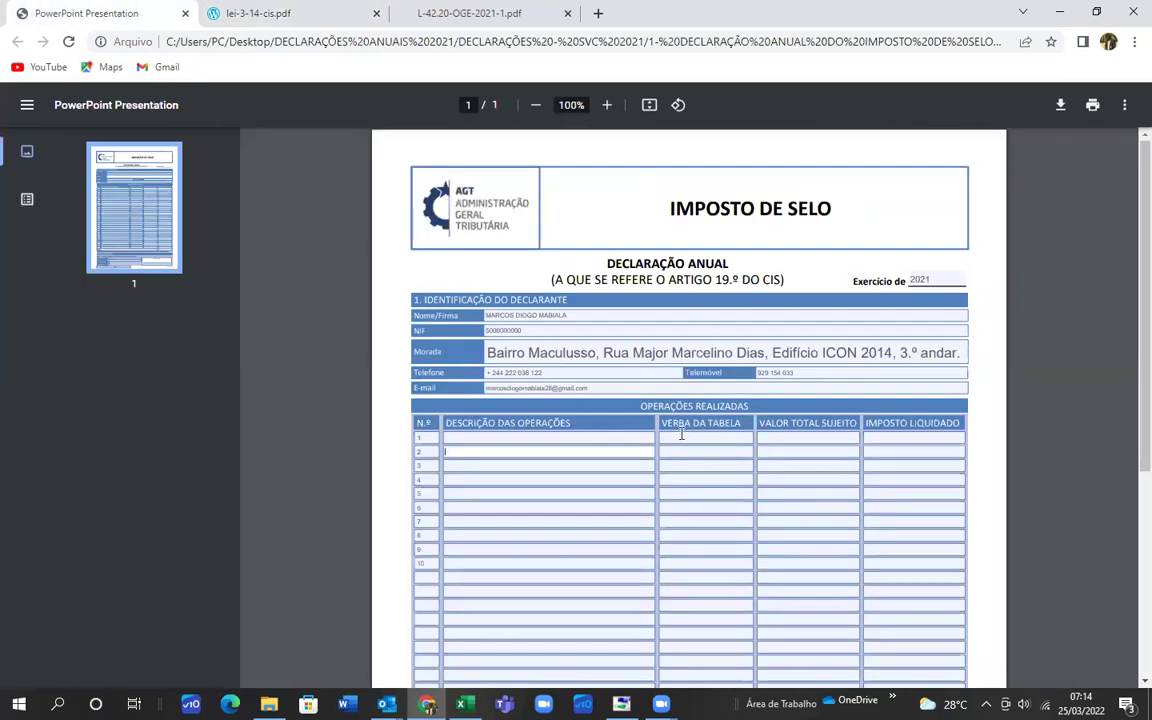
click(712, 437)
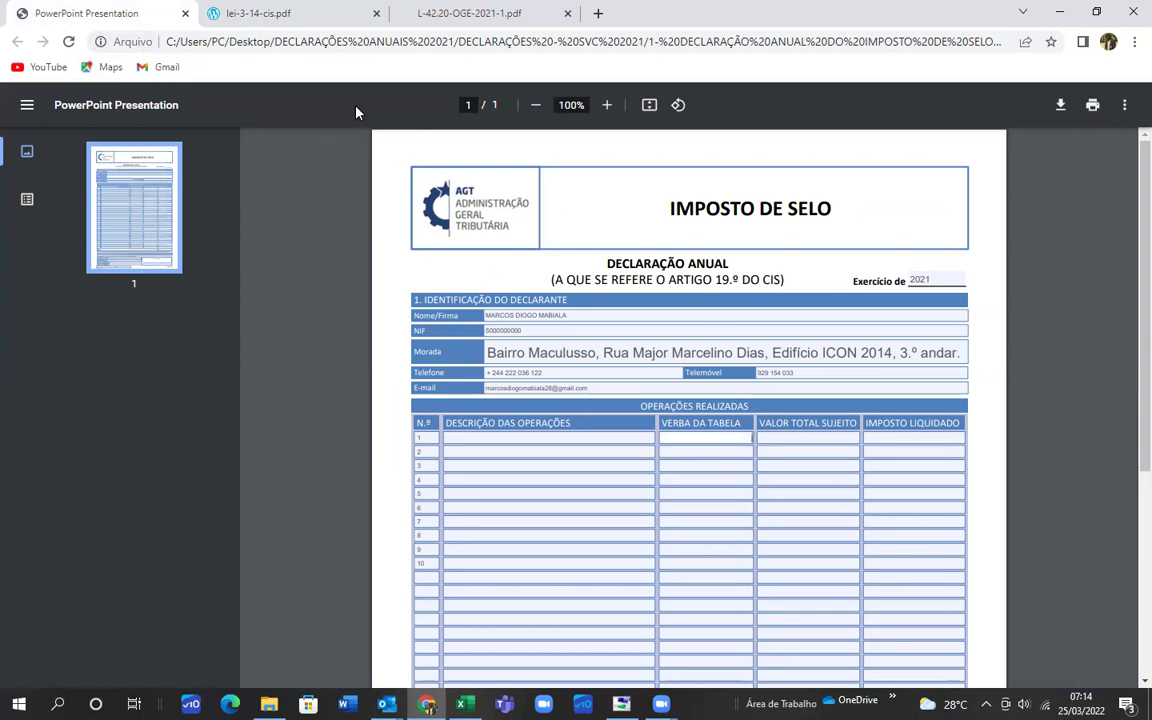
click(252, 13)
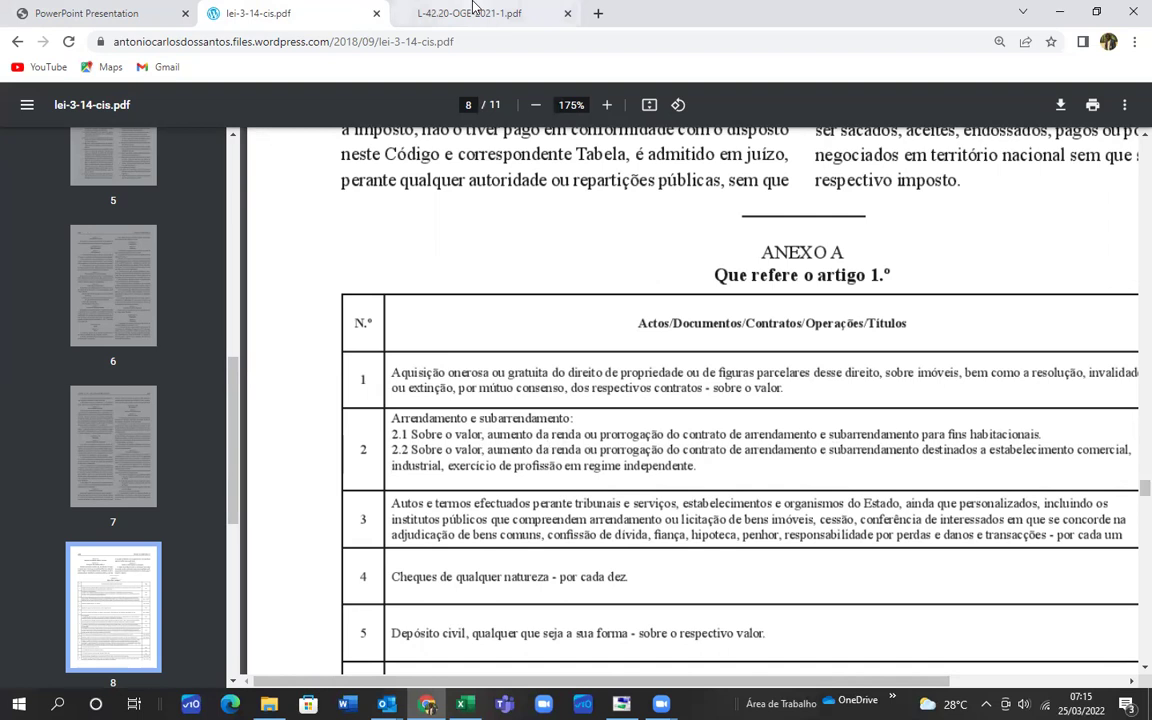
click(105, 13)
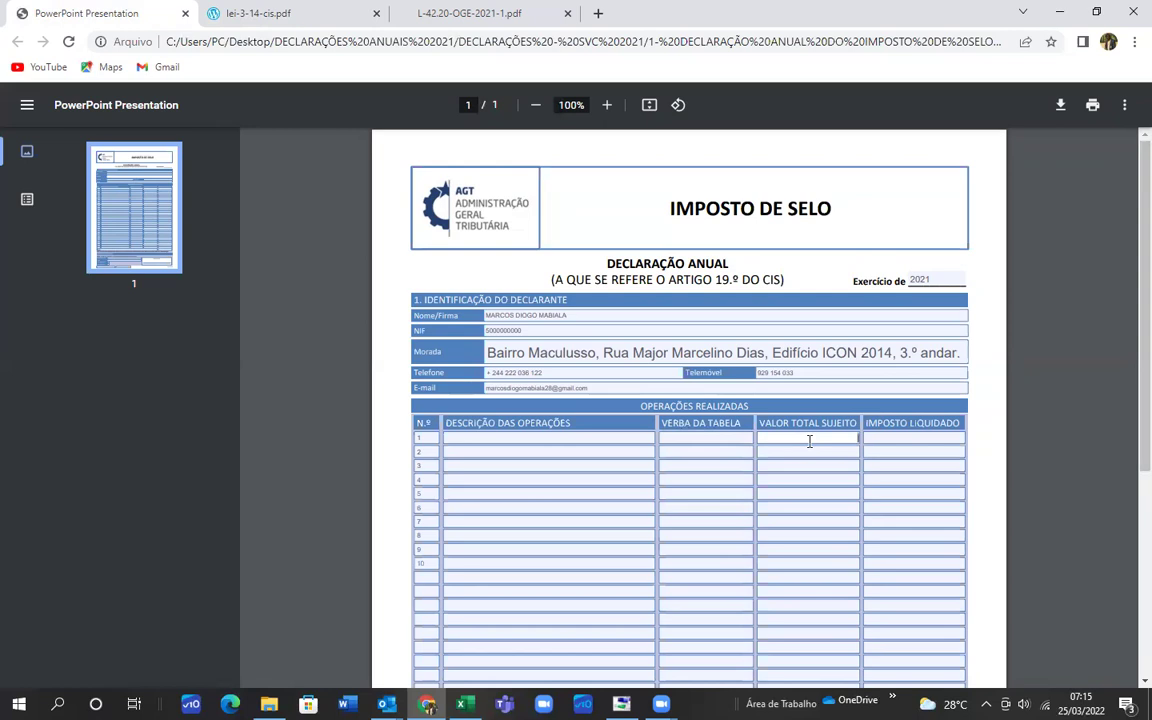
click(913, 437)
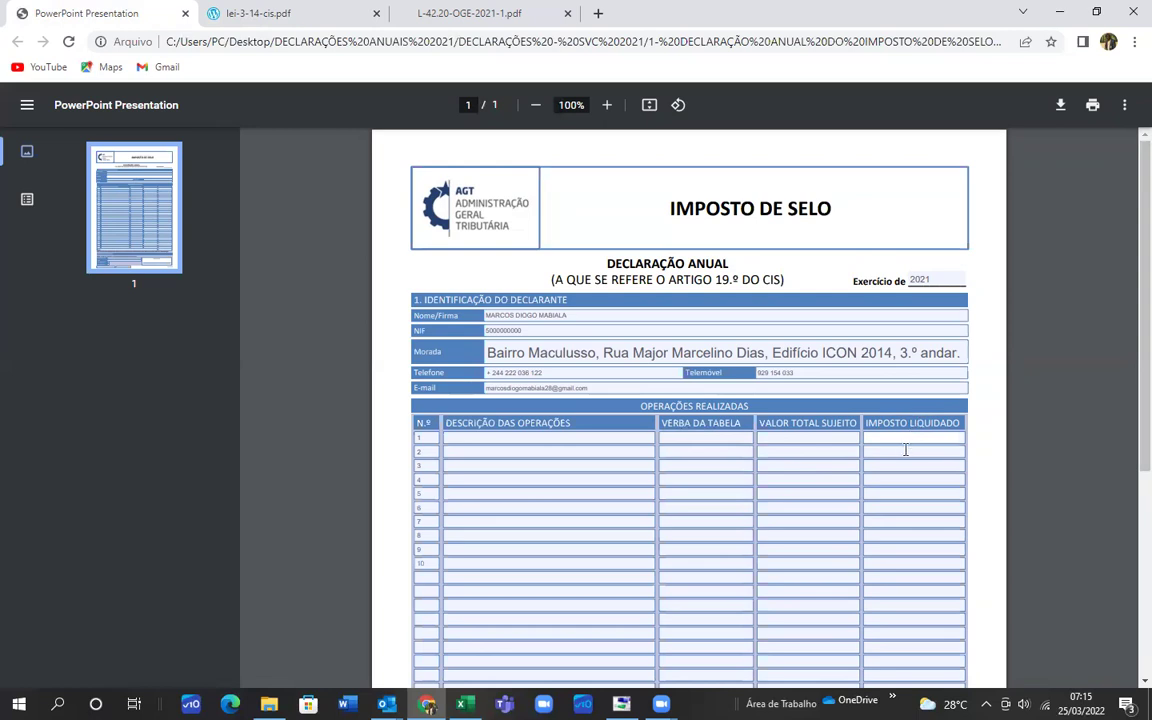
click(908, 450)
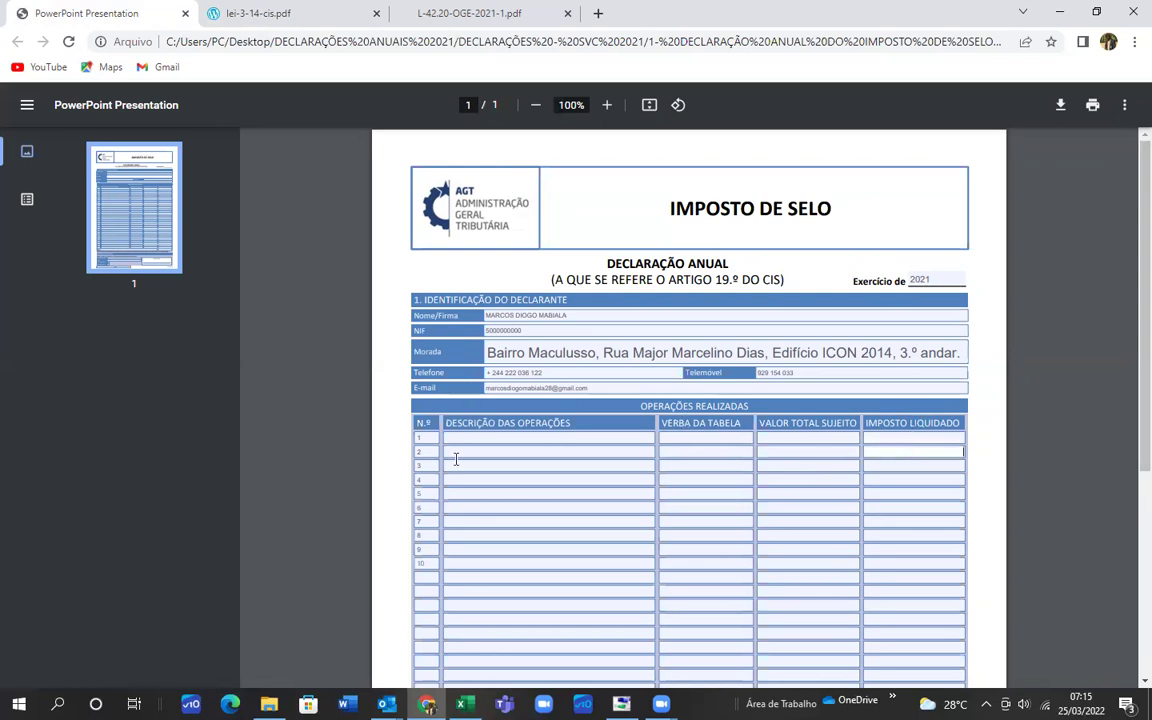
Step: Switch to Excel and view the table of stamp tax paid on the Regime de Exclusão sheet
click(462, 704)
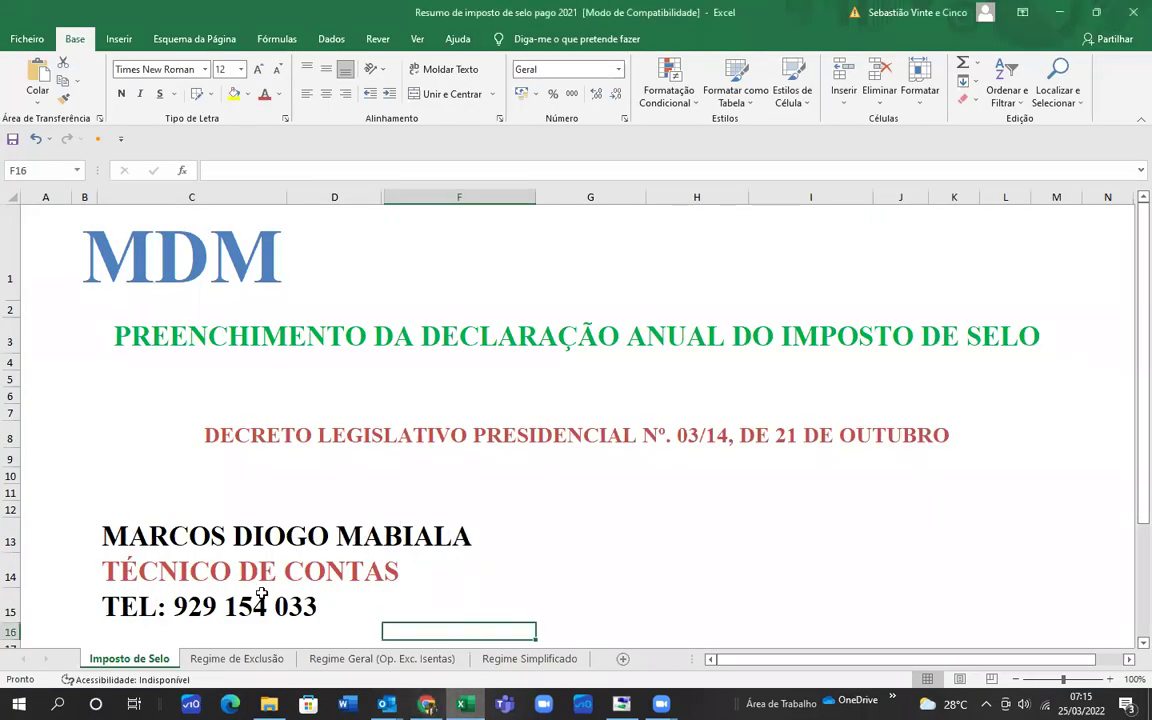
click(250, 662)
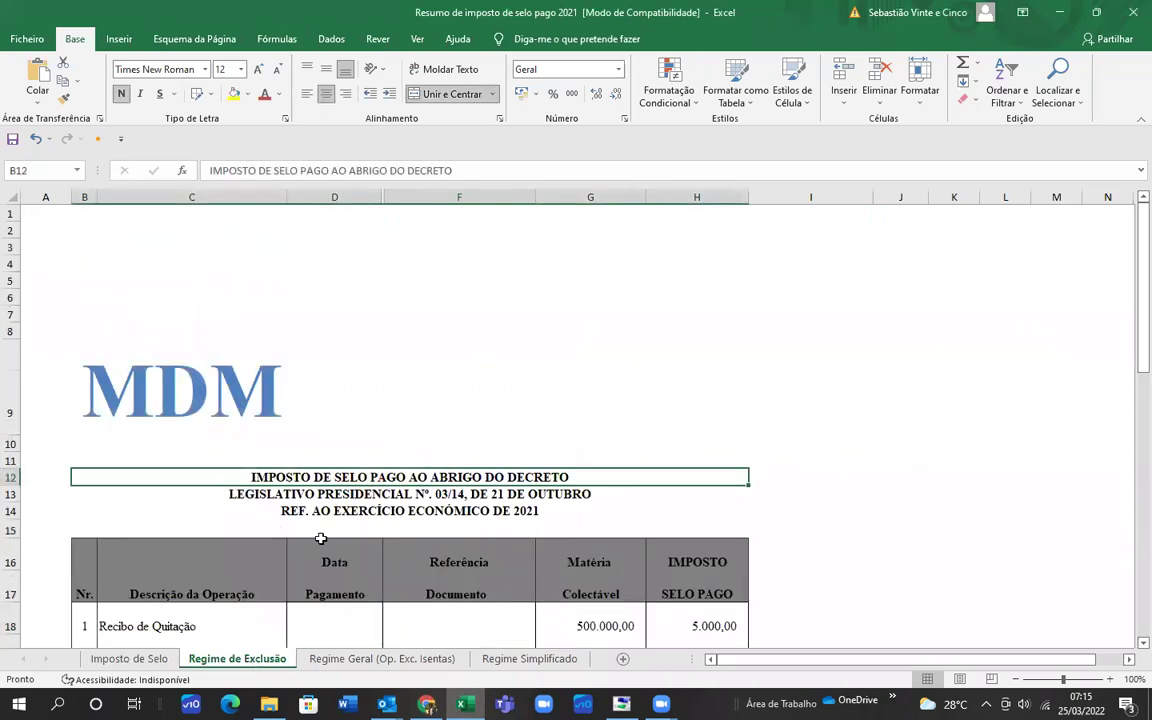
click(715, 444)
scroll(812, 476, down, 1)
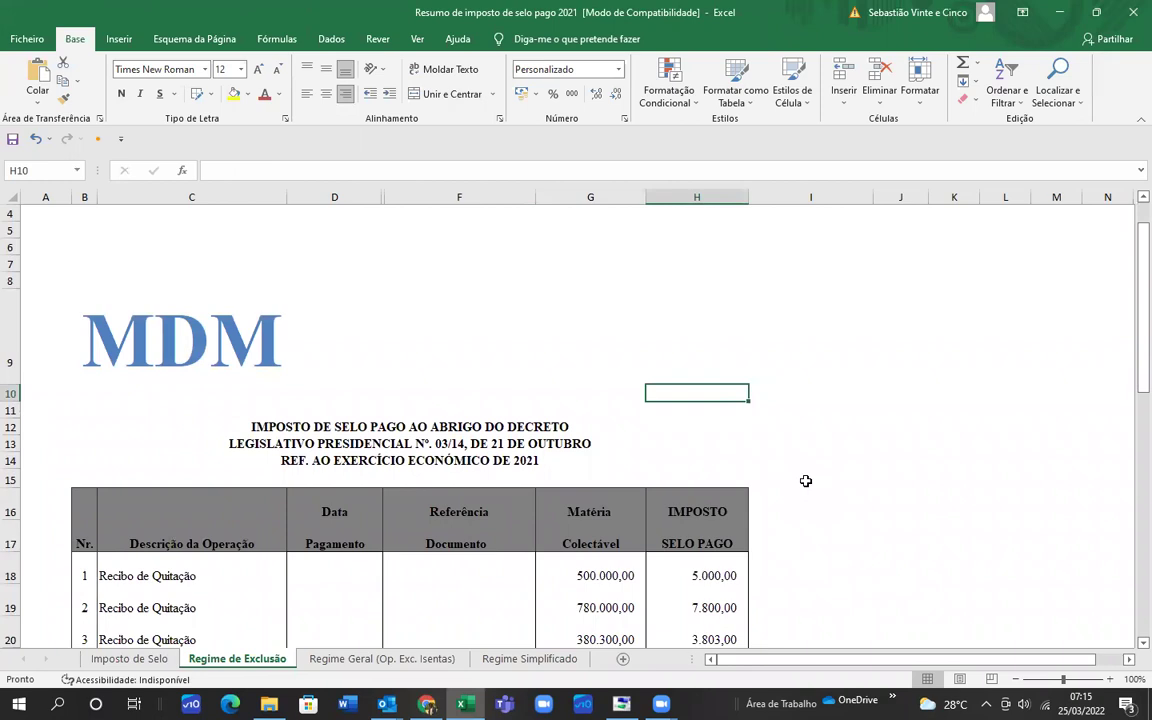
scroll(806, 481, down, 2)
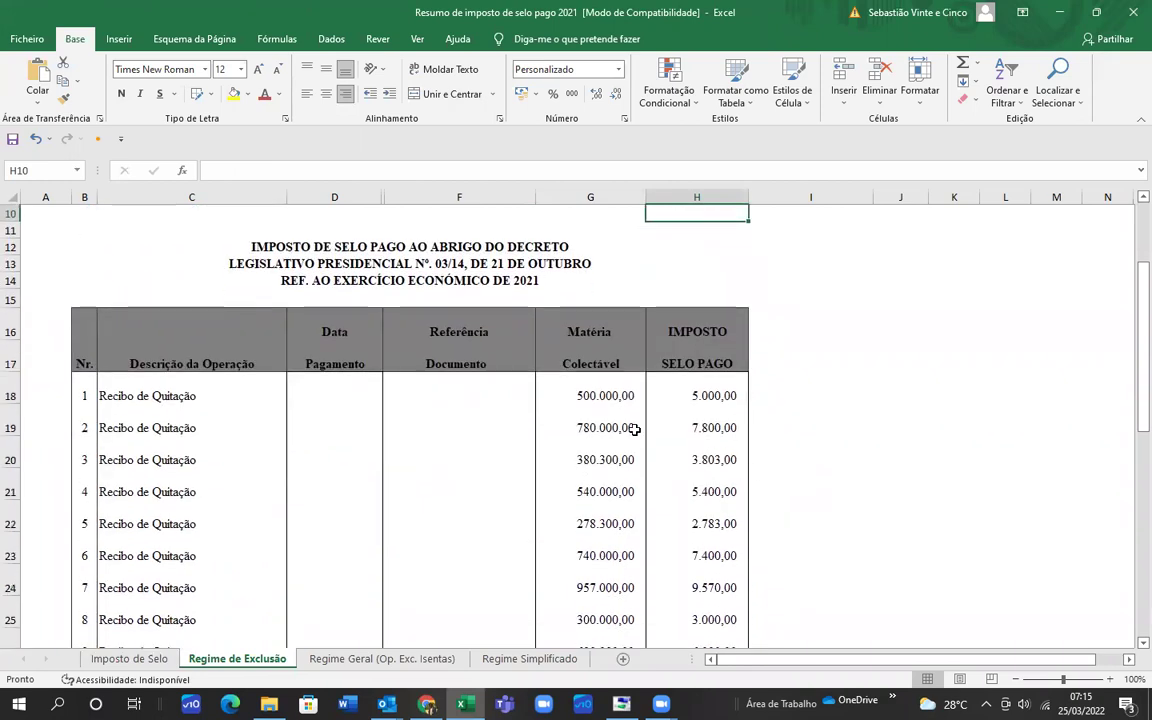
Step: Examine the operation description, payment date and document reference cells in the first rows of the stamp tax table
click(208, 398)
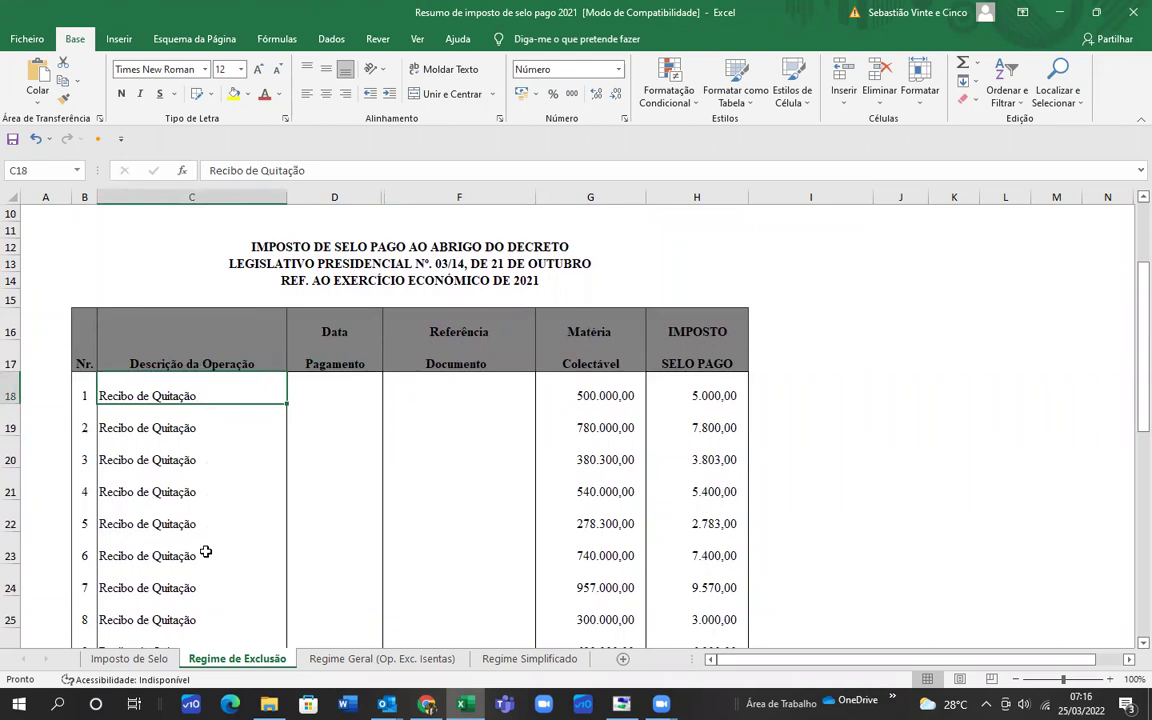
click(338, 385)
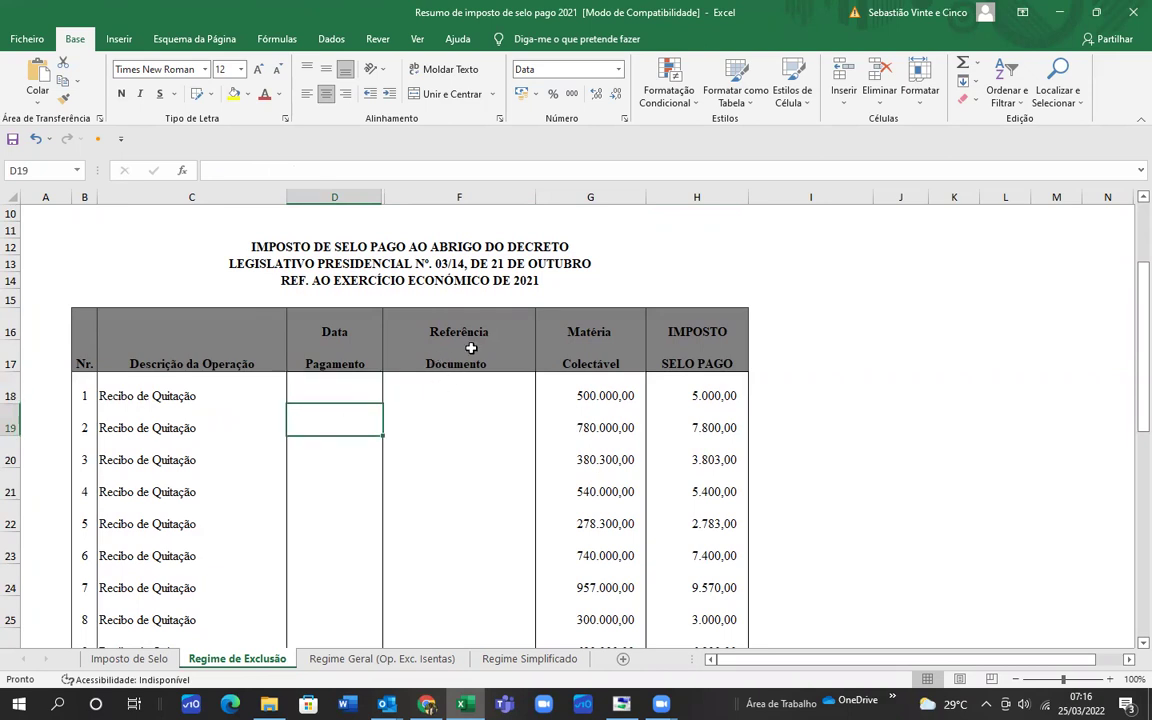
click(454, 392)
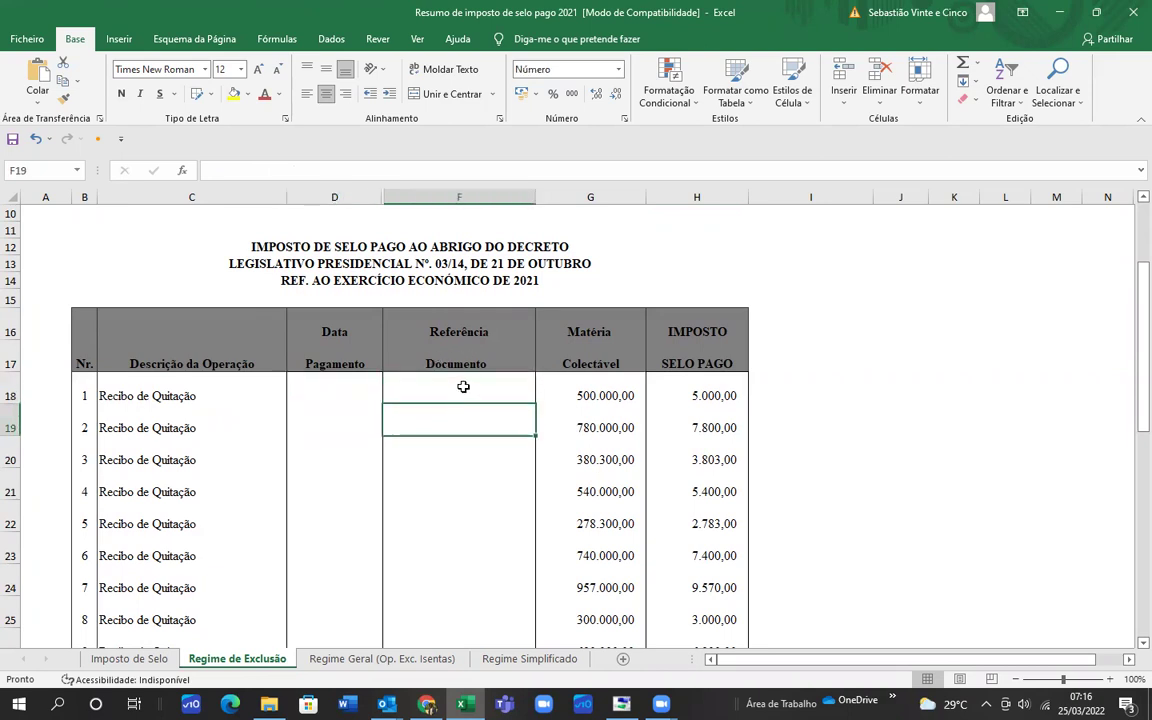
key(Return)
click(468, 388)
click(470, 413)
click(475, 389)
click(477, 412)
click(477, 391)
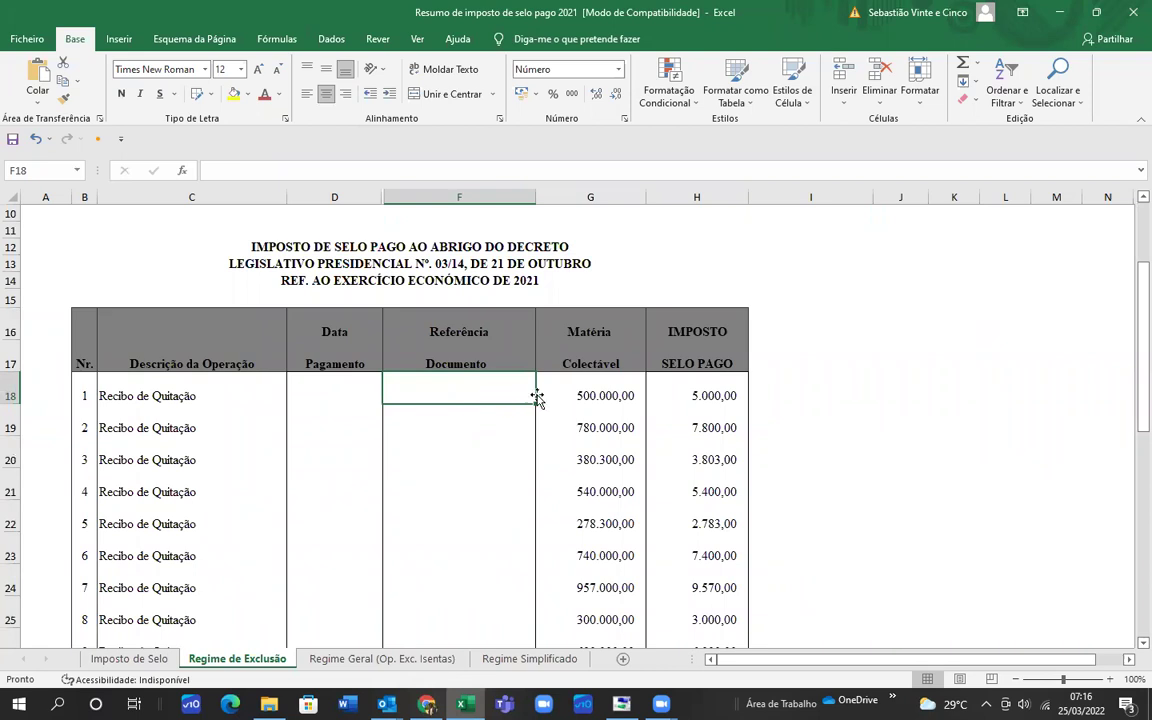
Step: Examine the taxable amount and the tax paid formula in the first row of the Regime de Exclusão table
click(568, 394)
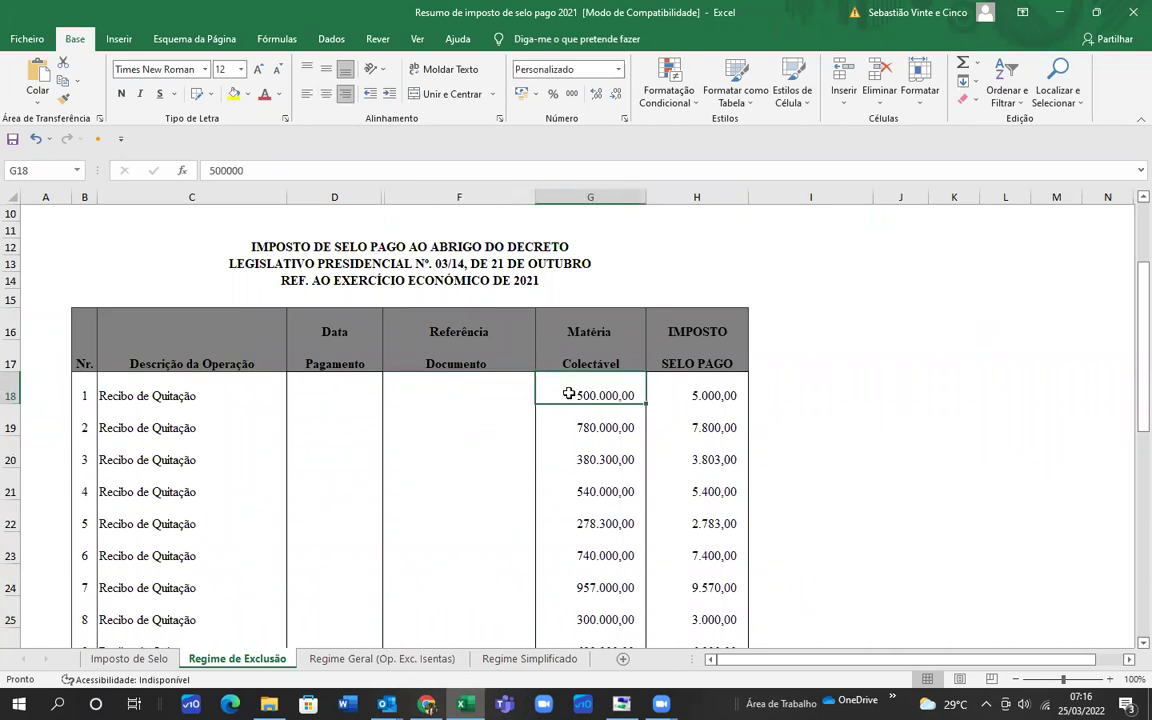
click(689, 394)
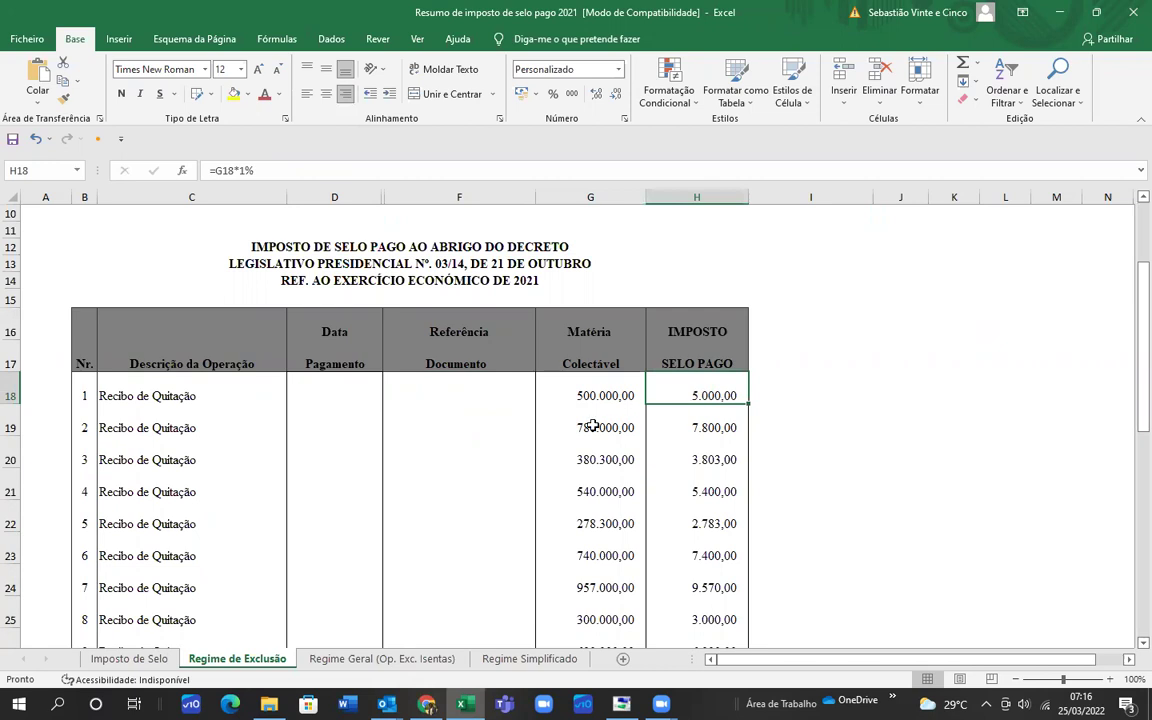
scroll(593, 425, down, 1)
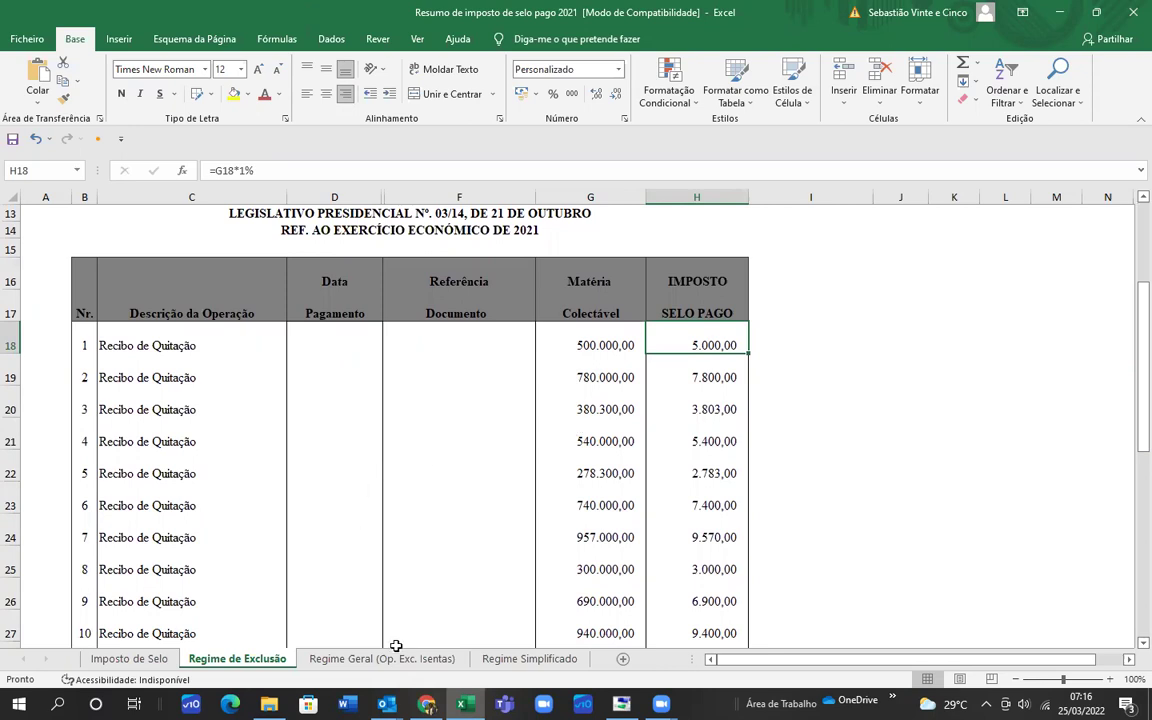
Step: Switch to Chrome and look up item 23.3, Recibo de Quitação, and its rate in the Anexo A table of lei-3-14-cis.pdf
click(427, 704)
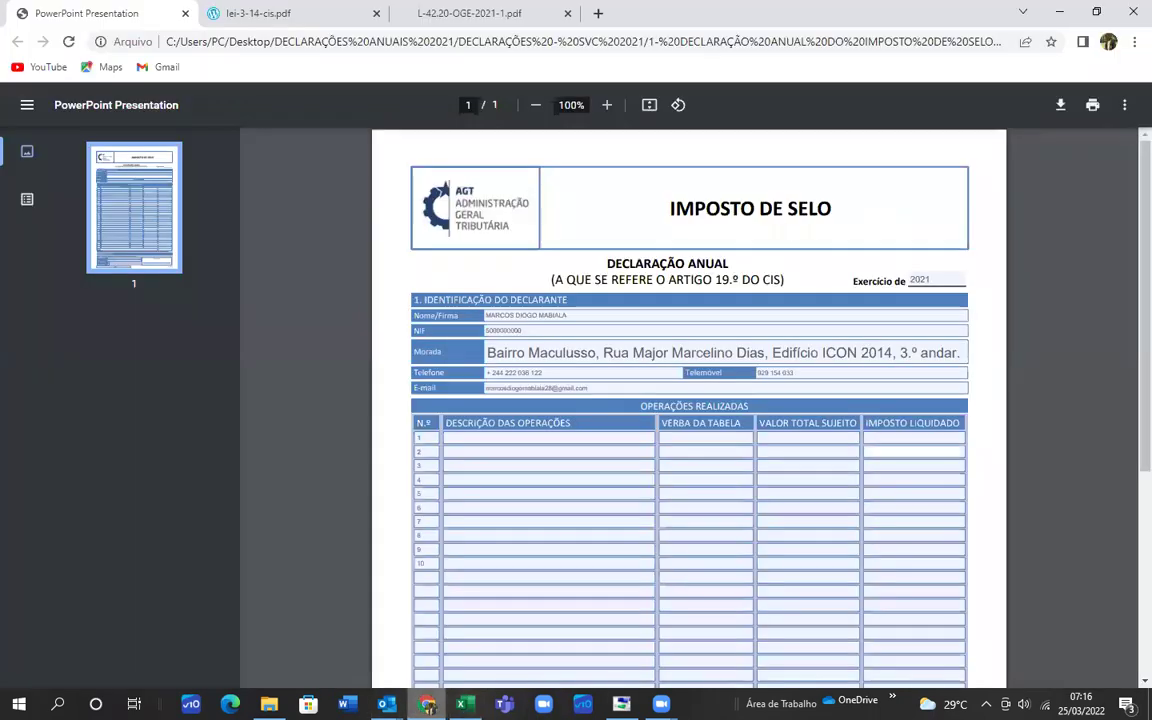
key(ctrl+Tab)
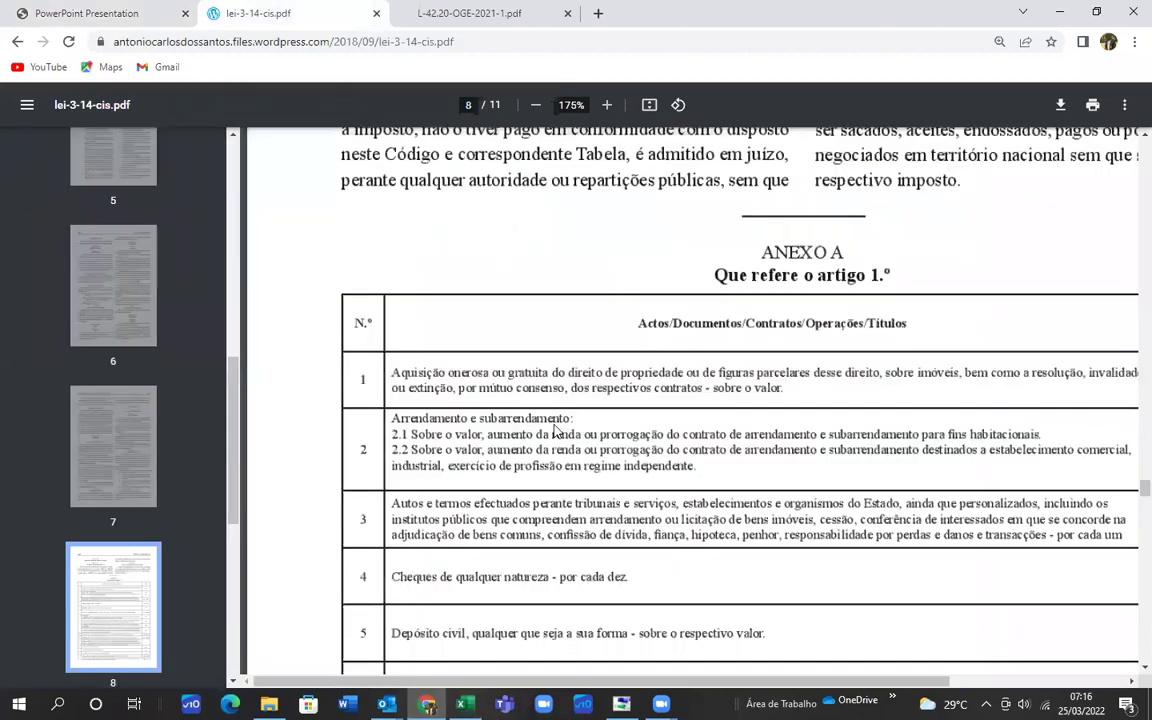
scroll(580, 550, down, 5)
scroll(577, 552, down, 15)
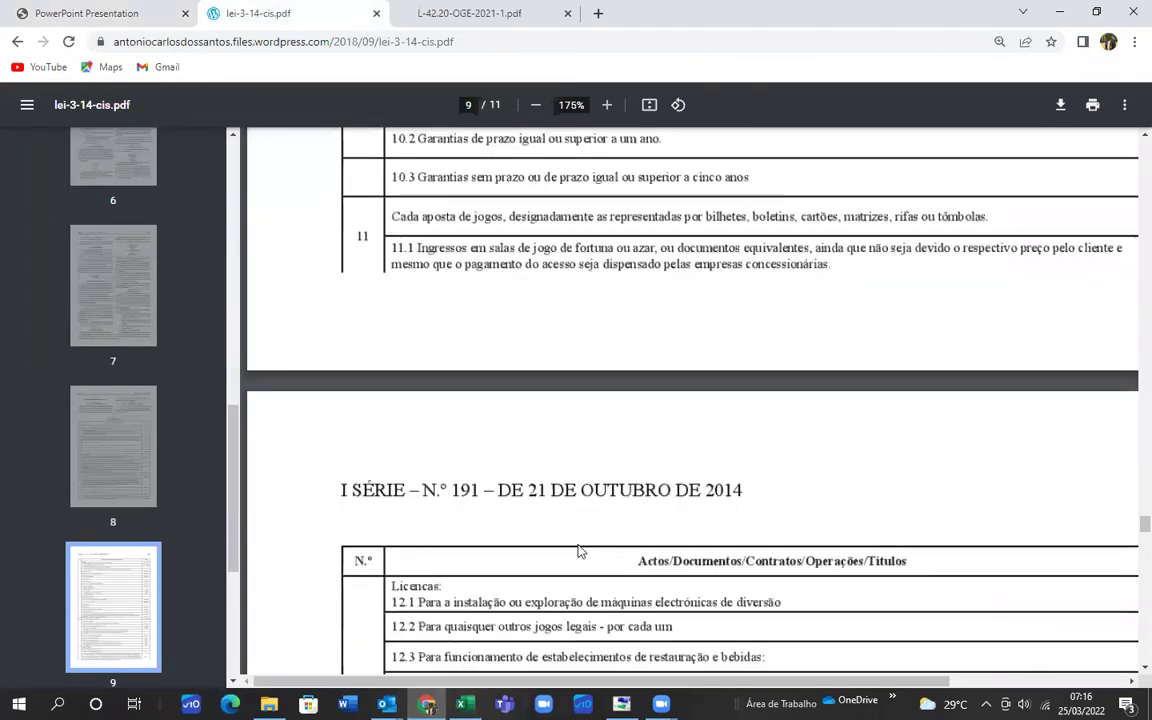
scroll(573, 556, down, 10)
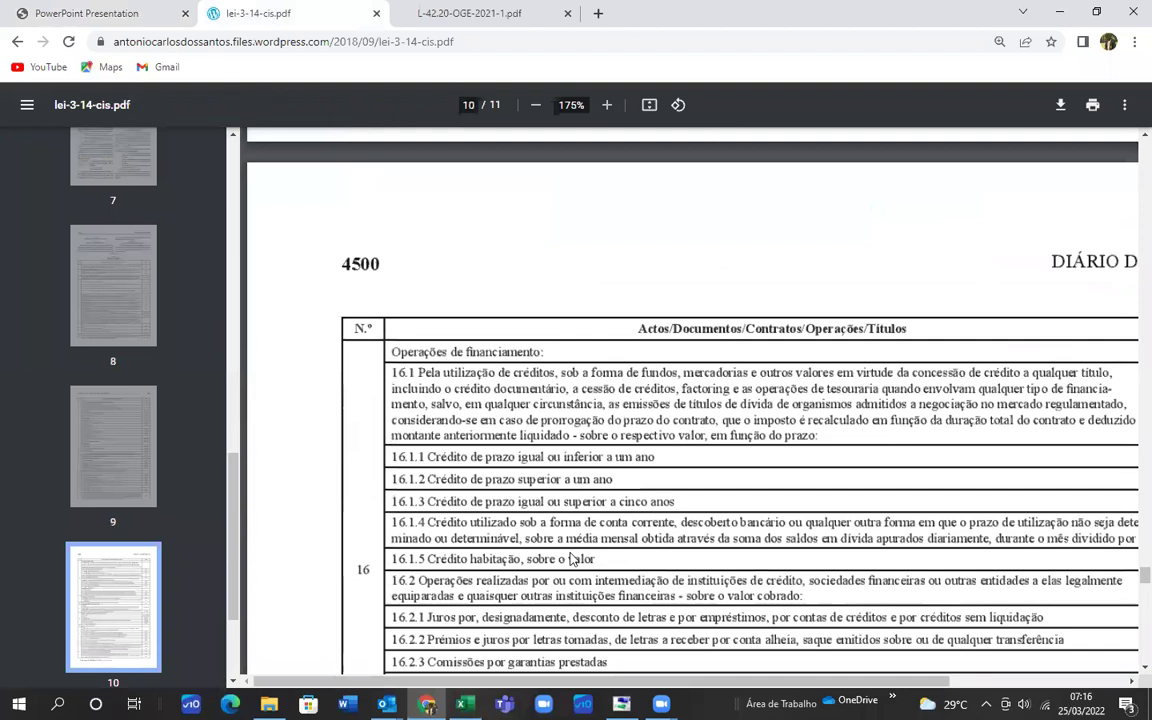
scroll(572, 558, down, 5)
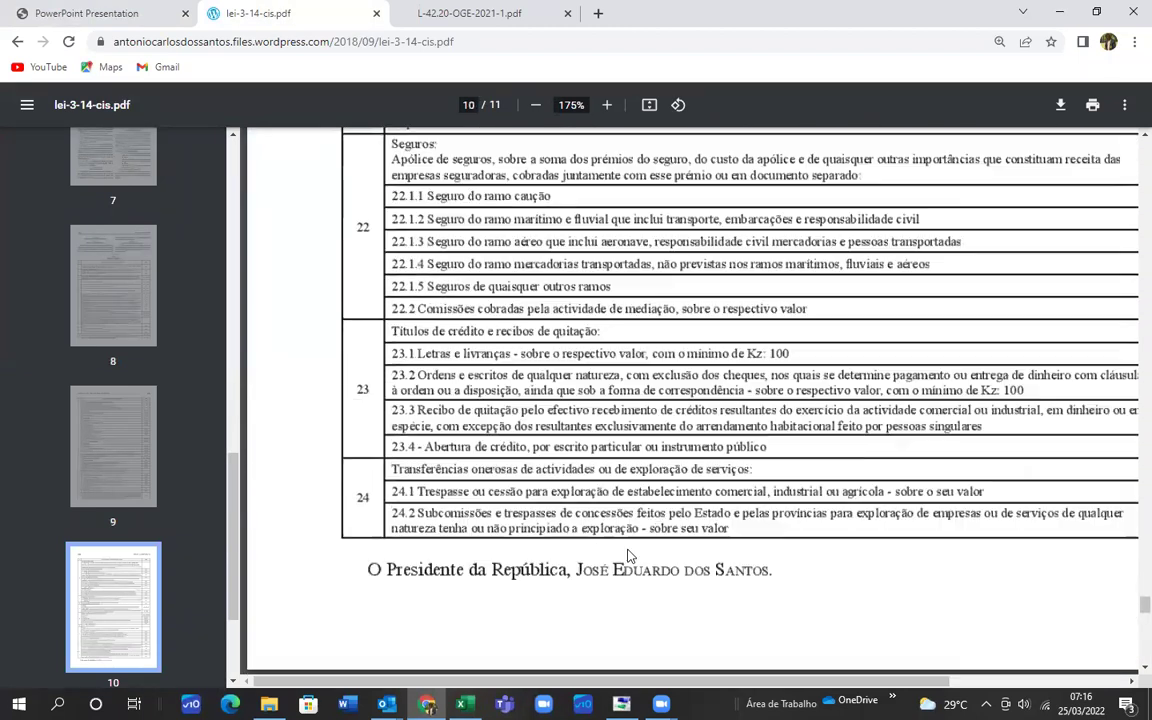
click(1130, 683)
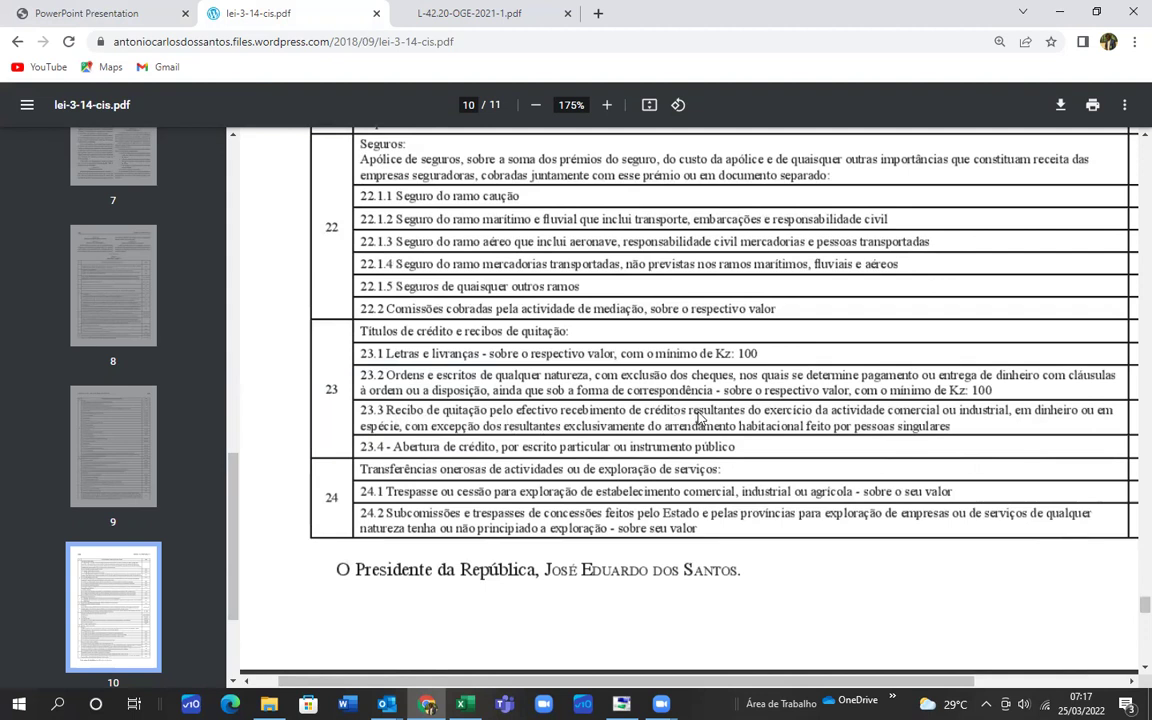
click(1130, 683)
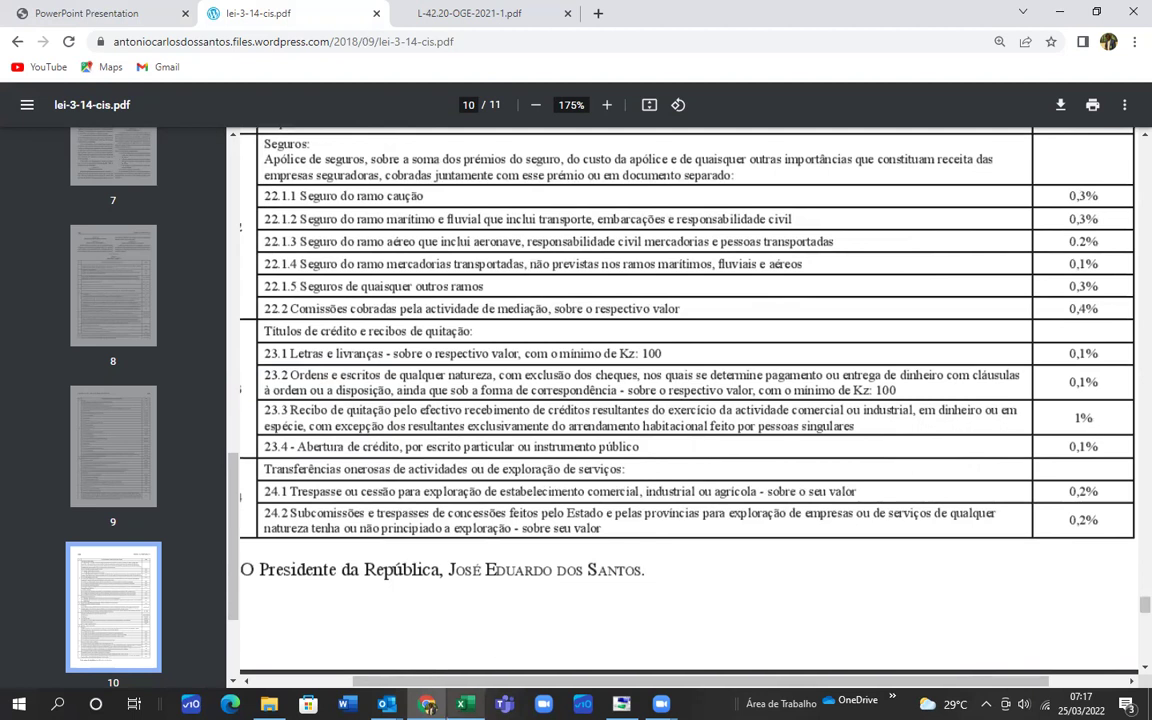
Step: Switch back to Excel and examine the first receipt's description, taxable amount and tax paid, plus the numbering of all entries
click(463, 704)
click(115, 345)
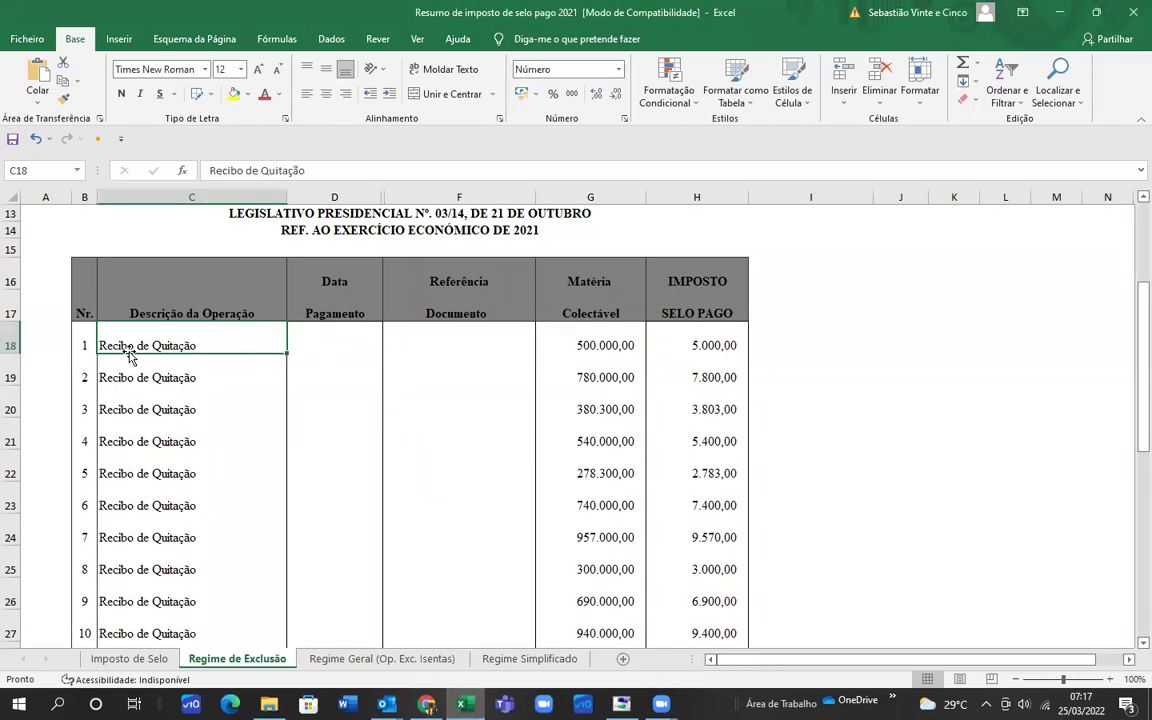
click(568, 345)
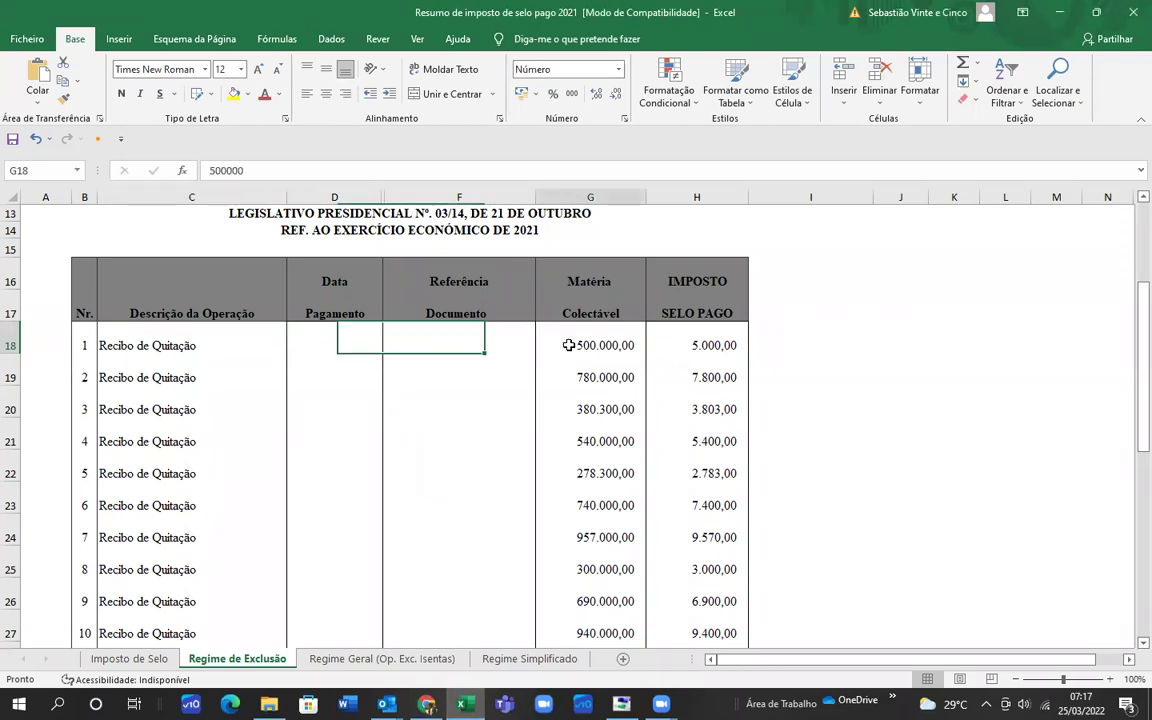
click(724, 343)
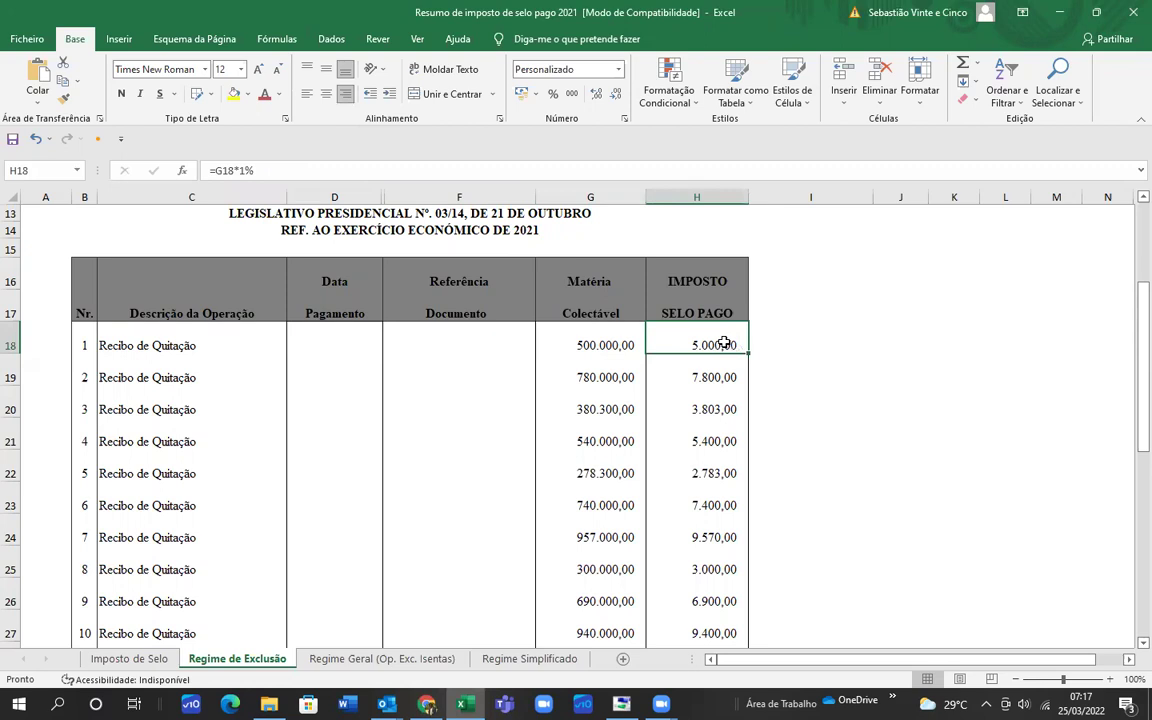
scroll(314, 432, down, 1)
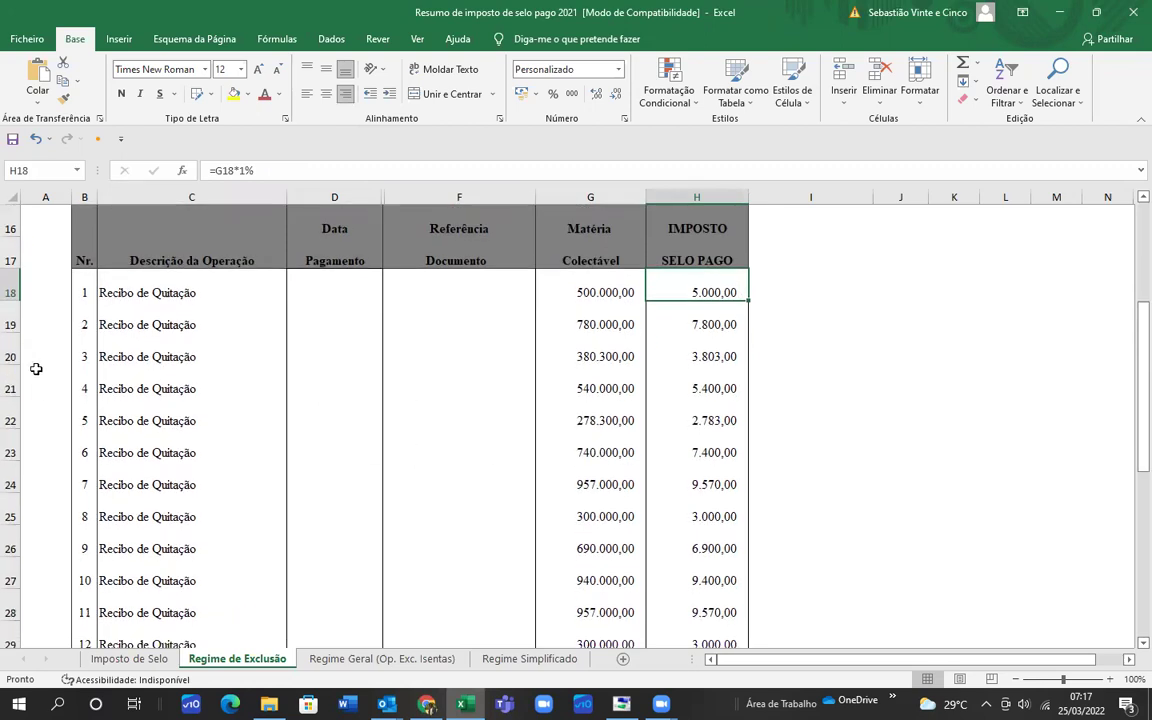
drag(86, 296, 85, 625)
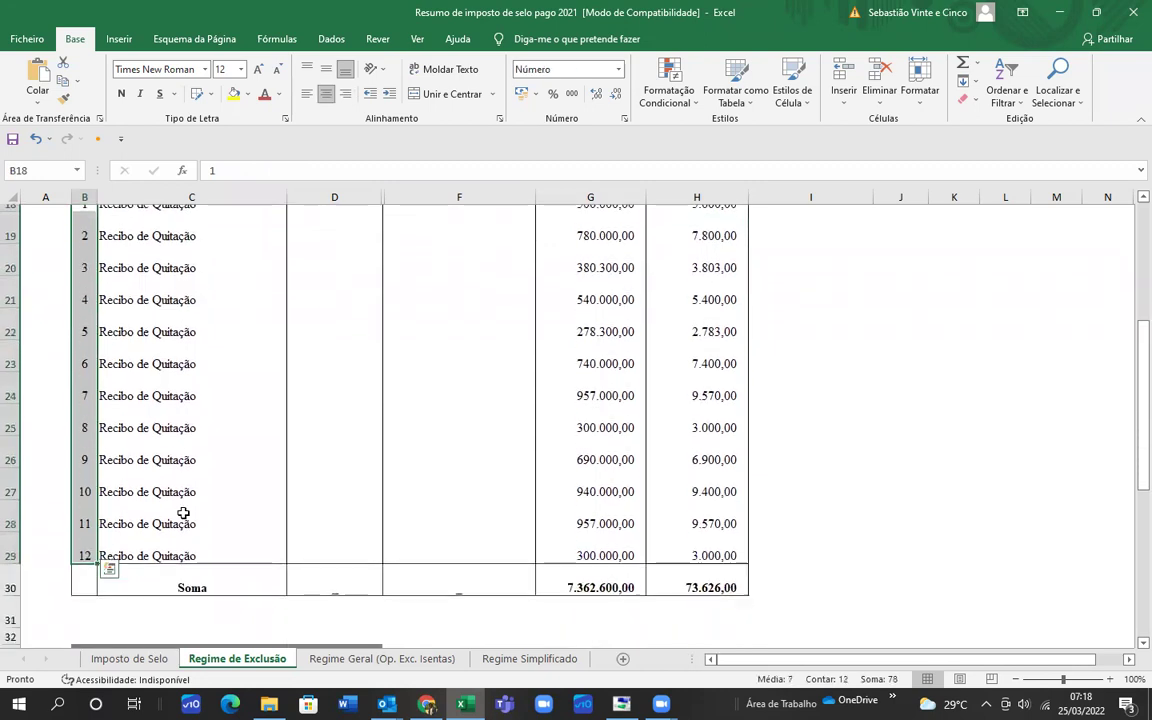
Step: Total the Matéria Colectável and Imposto Selo Pago columns in cells G30 and H30 with SOMA over rows 18 to 29
click(615, 573)
key(F2)
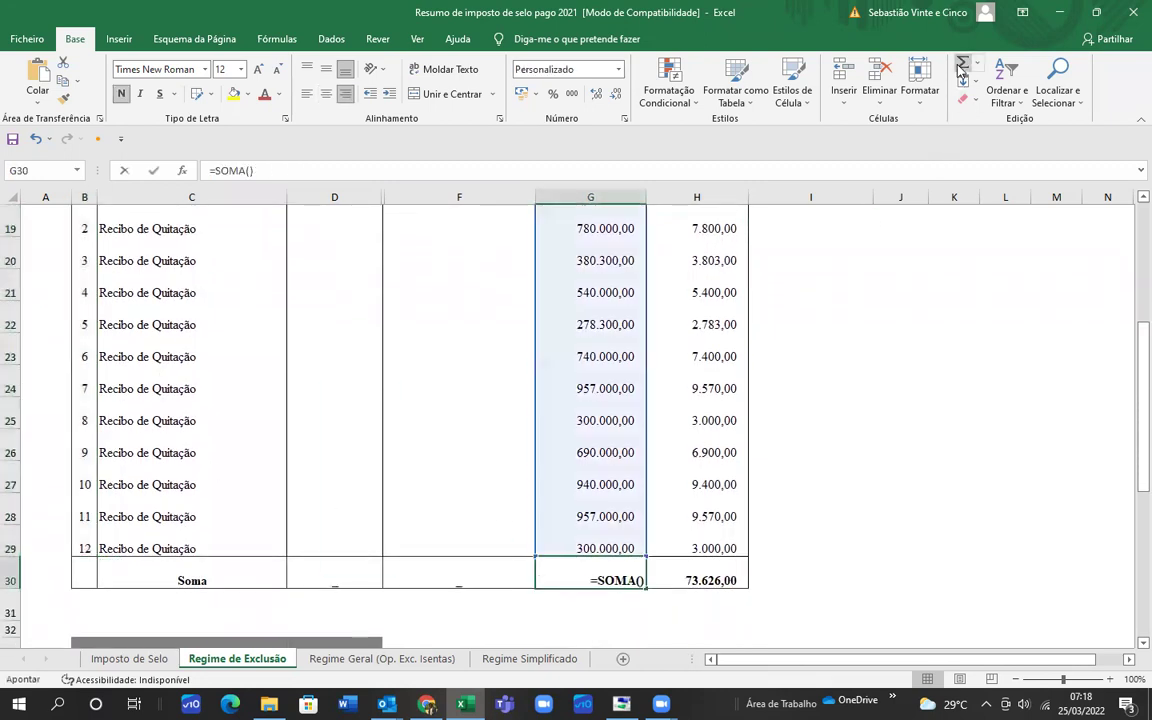
key(Return)
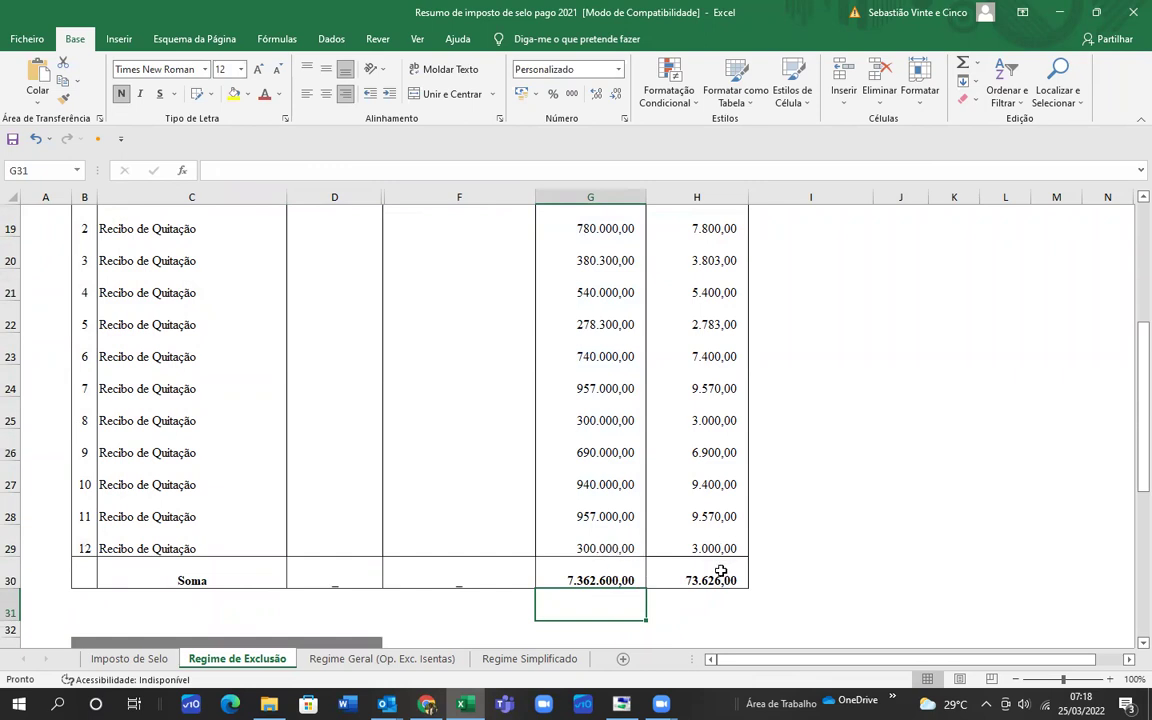
click(744, 562)
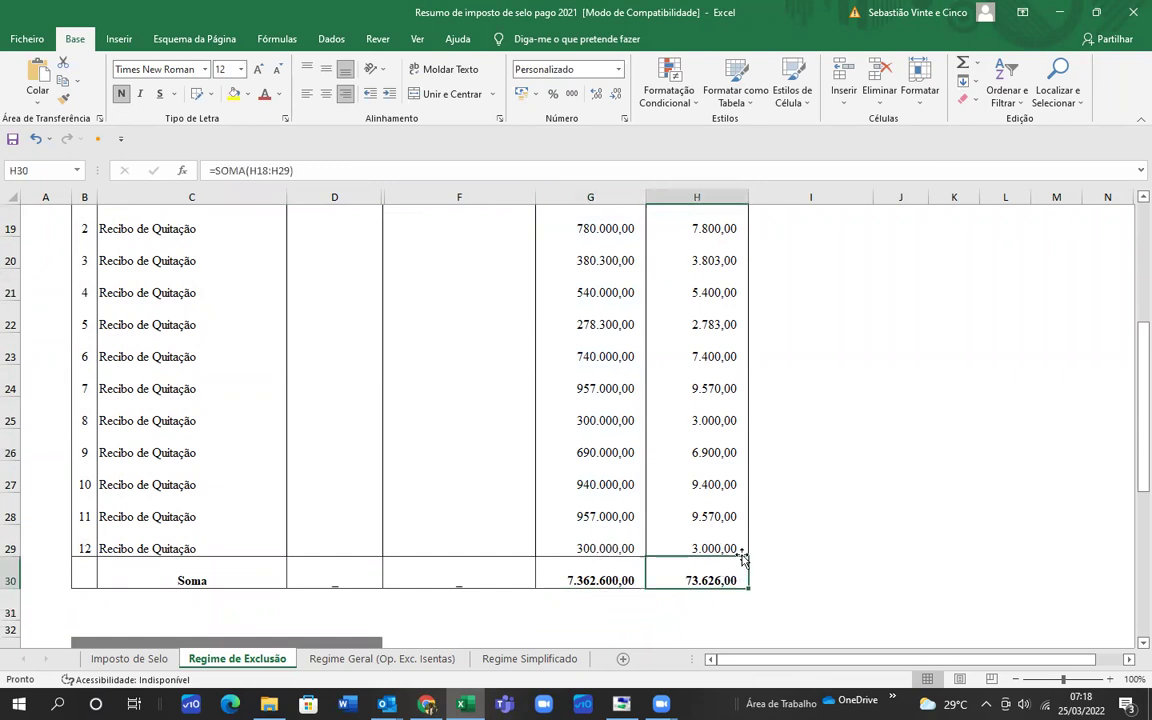
click(962, 66)
key(Return)
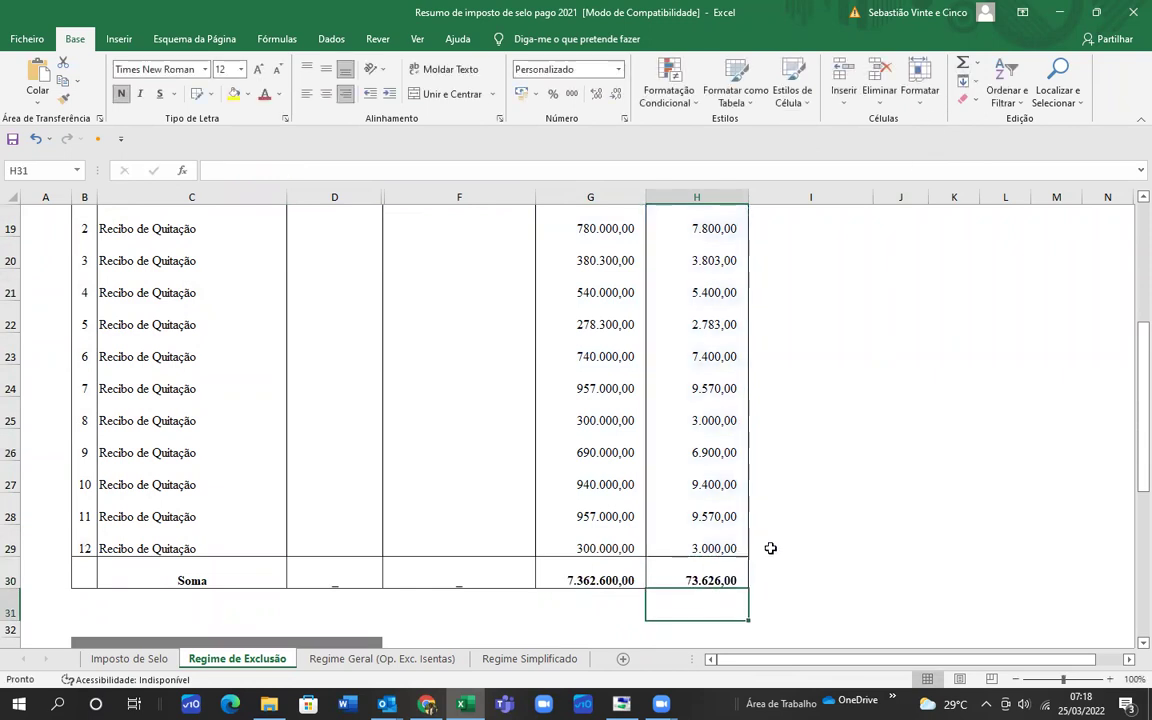
Step: Review the taxable amounts and tax paid from the first receipt down to both totals in the Soma row
scroll(772, 548, up, 1)
scroll(772, 548, up, 1)
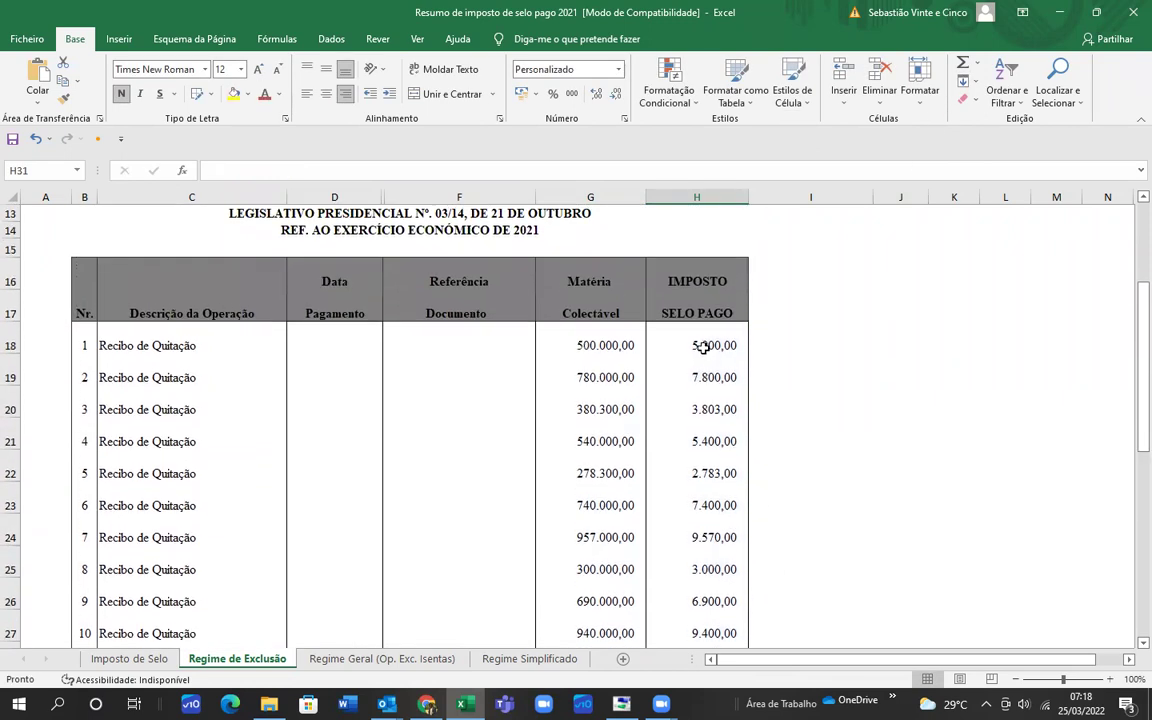
scroll(705, 532, down, 2)
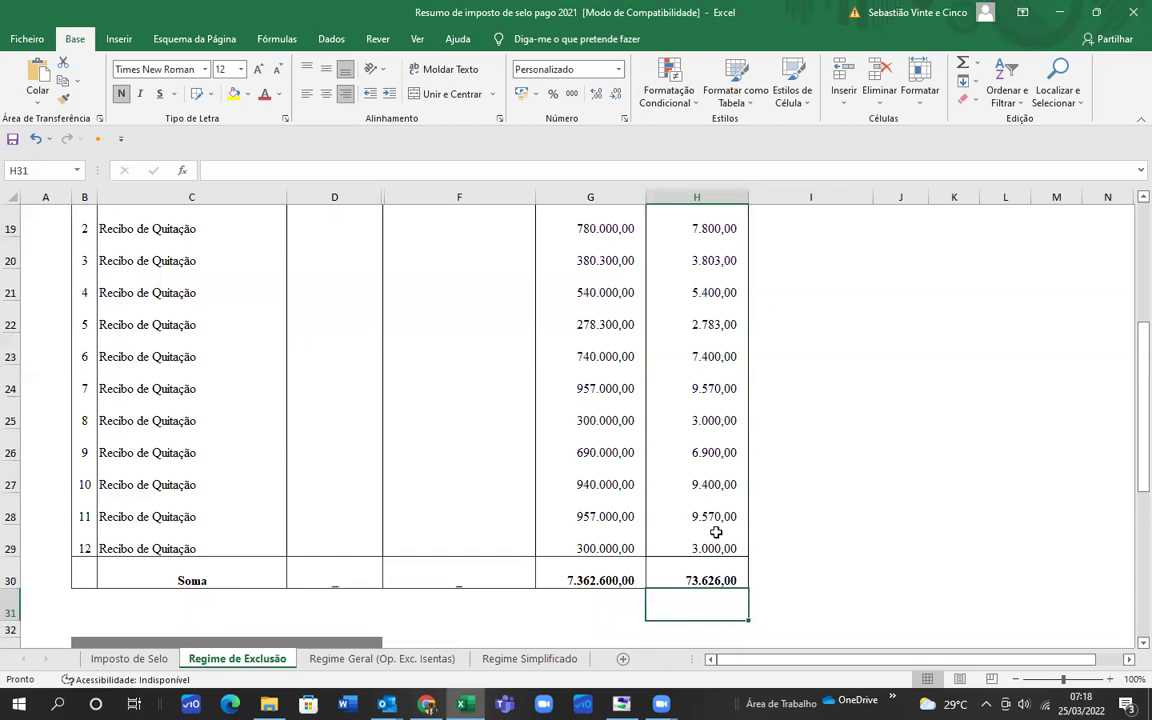
click(630, 578)
click(690, 575)
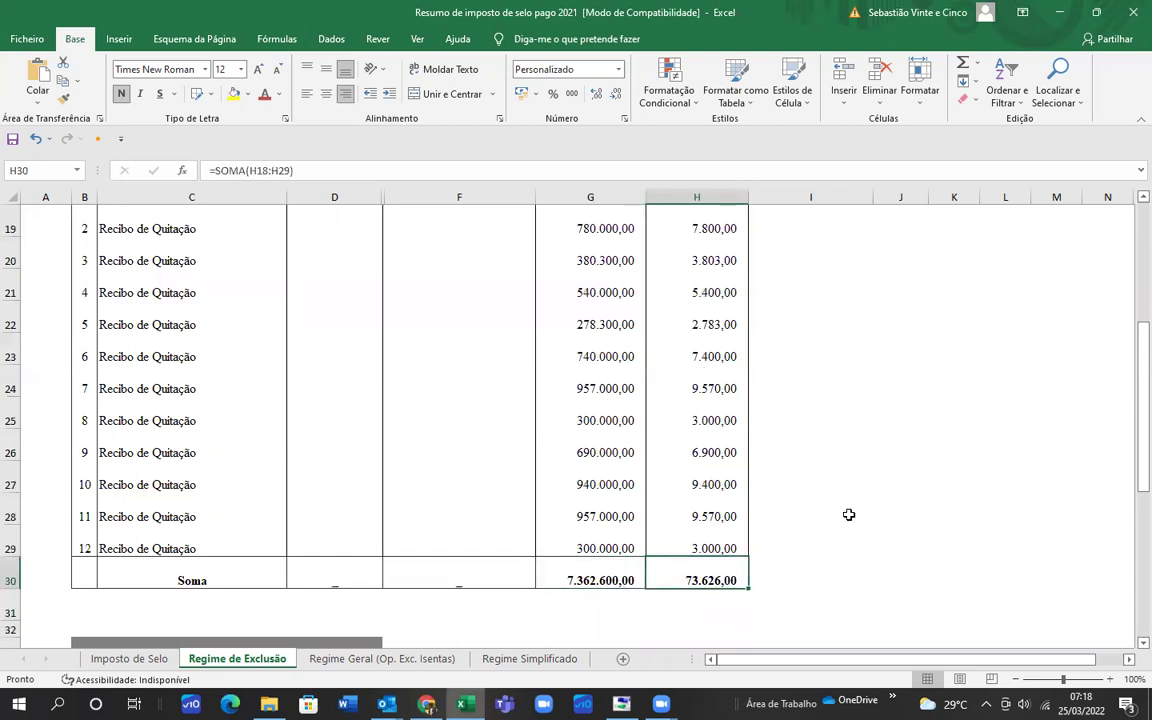
Step: Examine the Total Pago cell and the signature areas for O Contabilista and A Direcção Geral
scroll(848, 514, down, 2)
click(333, 471)
click(707, 391)
click(185, 589)
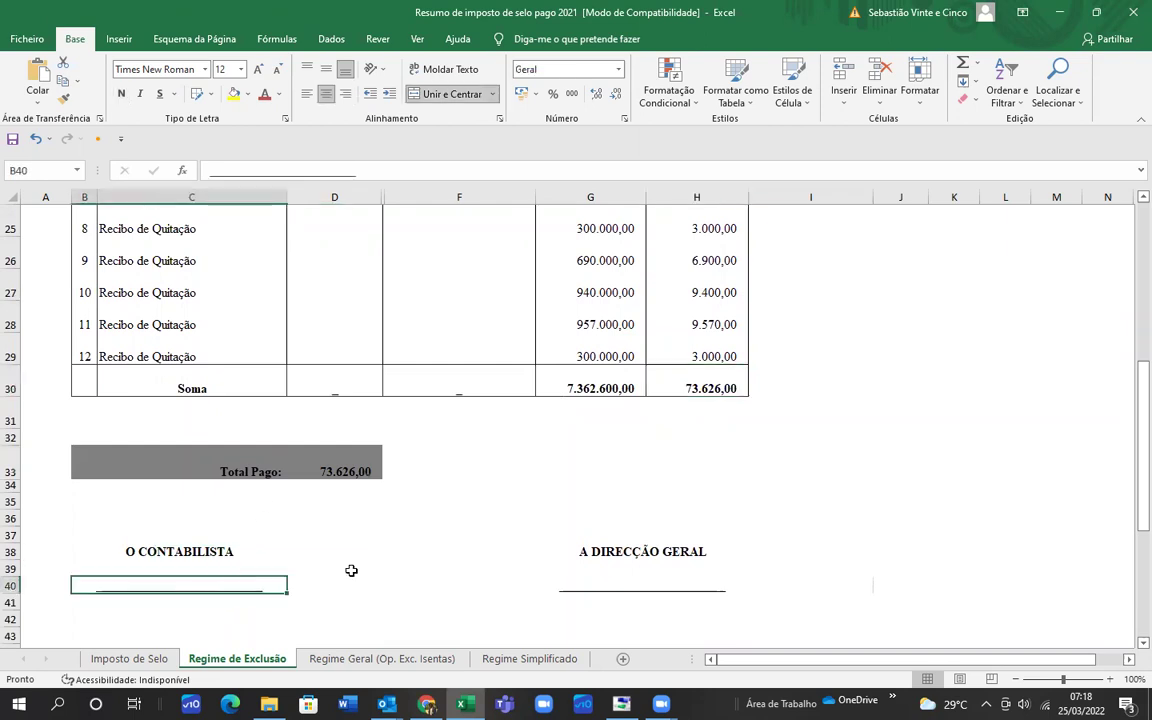
click(660, 582)
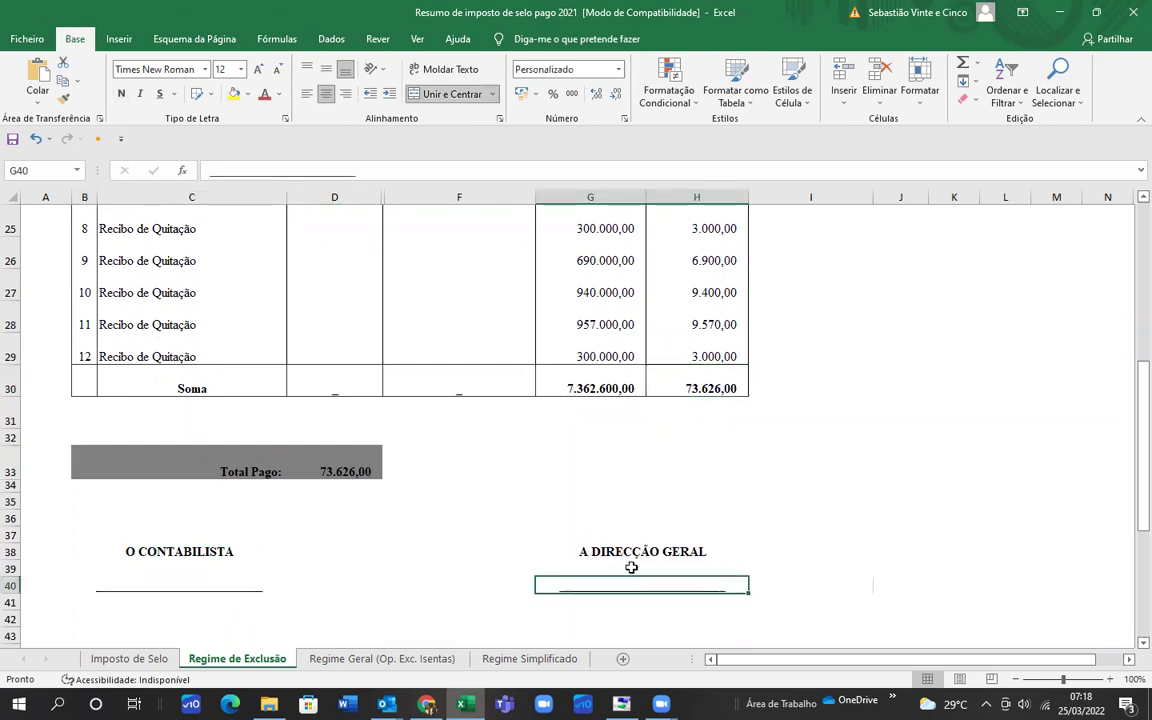
click(628, 549)
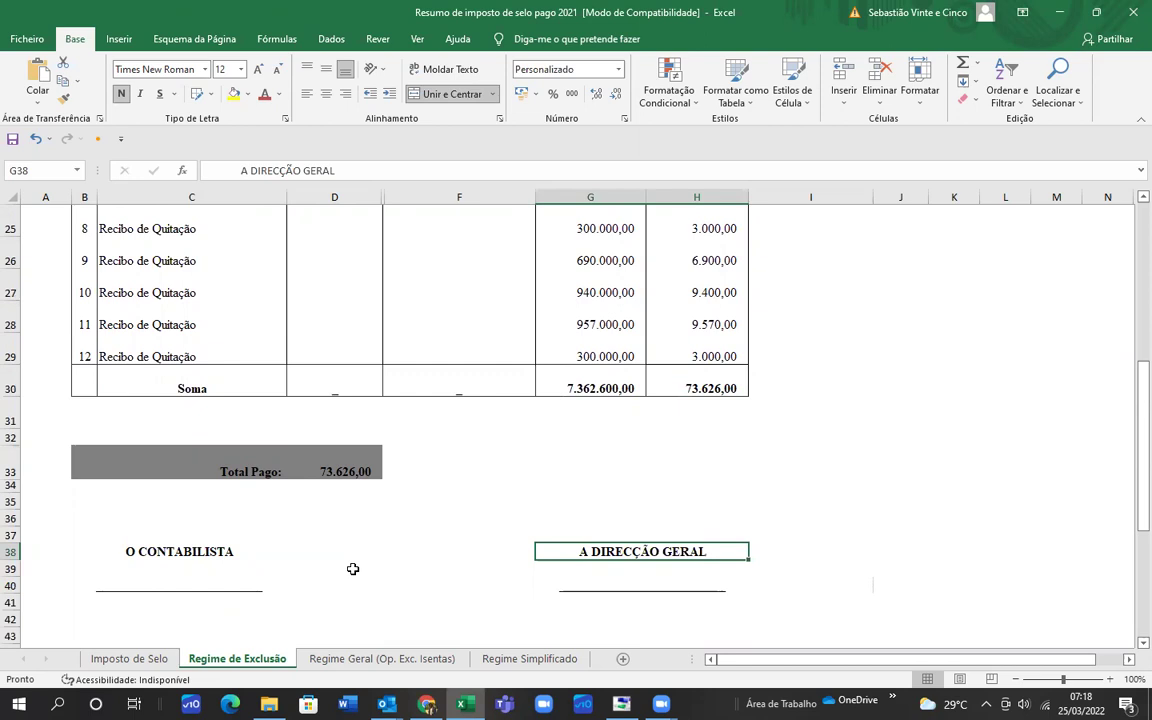
Step: Review the sheet from the MDM header down to the signature lines, returning to the receipts table
scroll(378, 537, up, 5)
scroll(149, 307, up, 2)
click(165, 315)
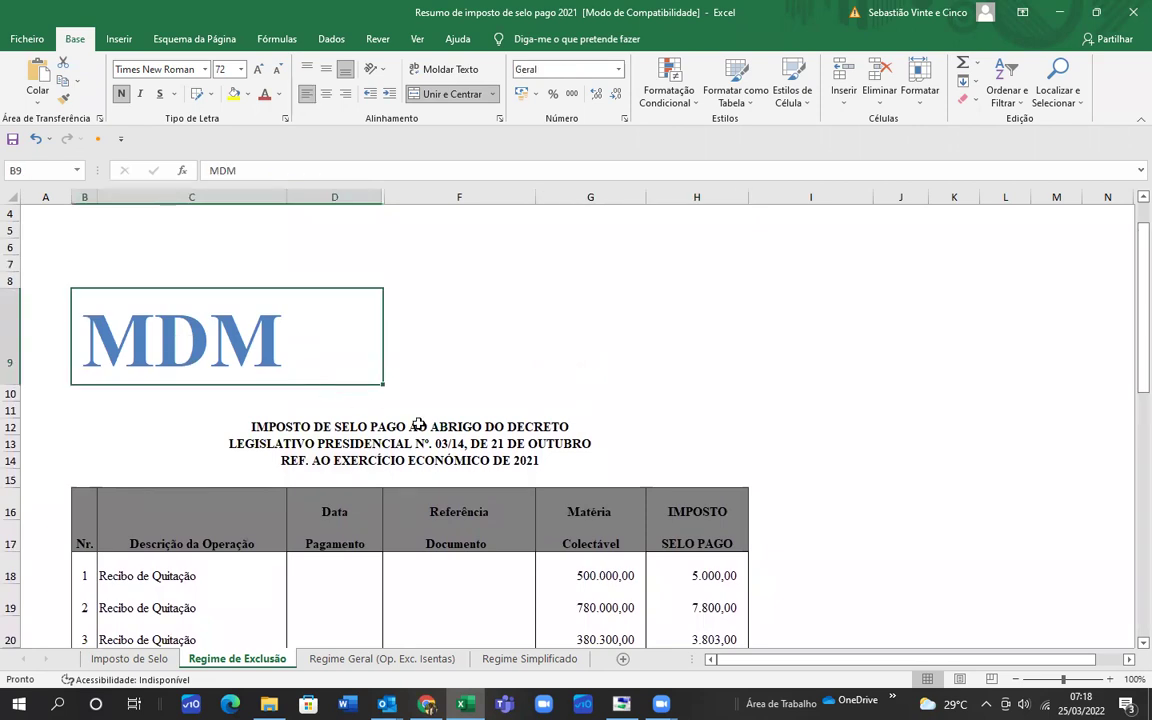
scroll(418, 425, down, 7)
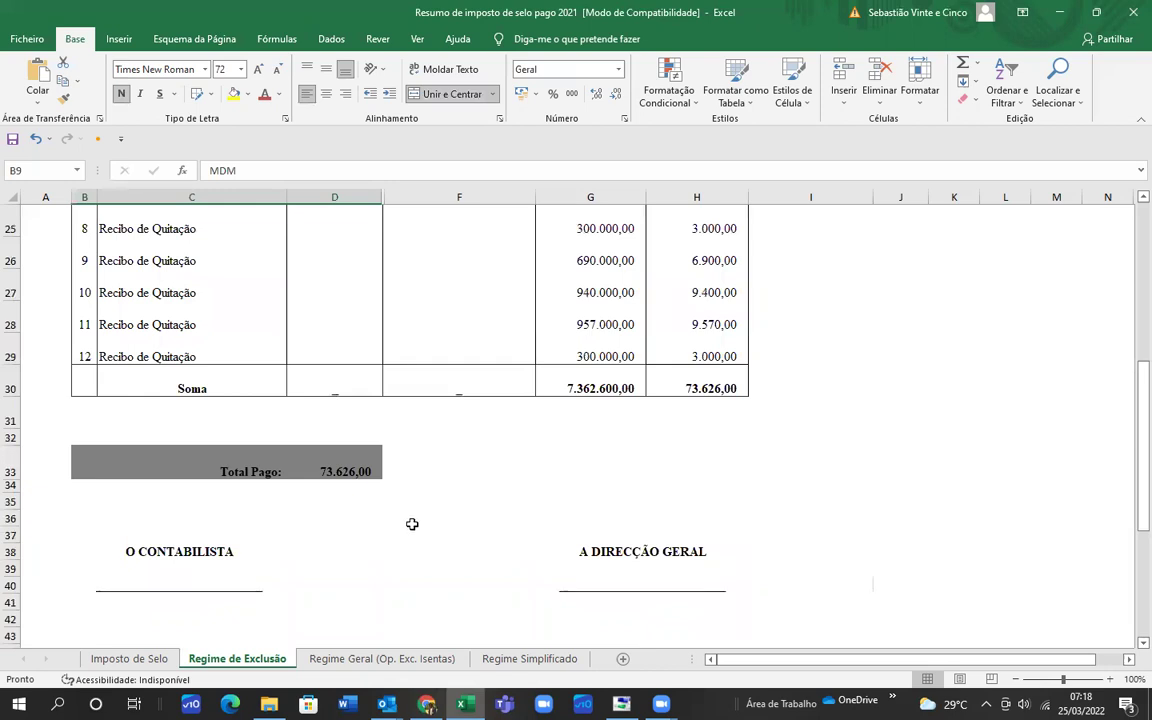
scroll(412, 524, up, 4)
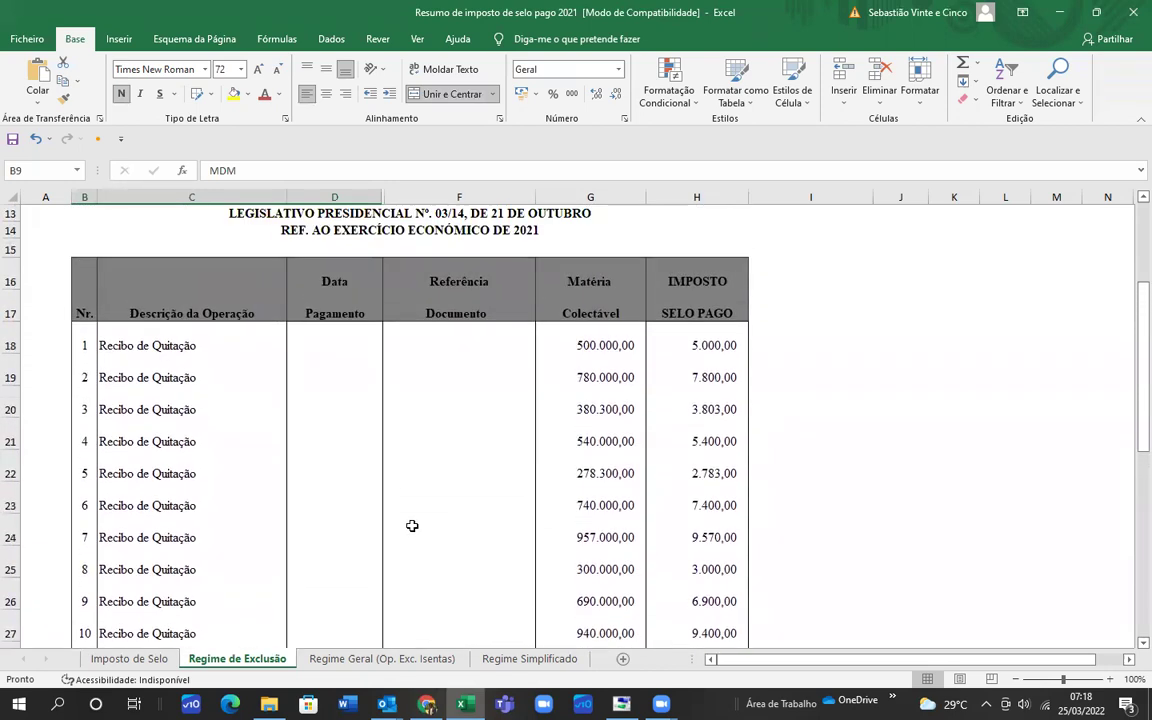
scroll(412, 525, down, 1)
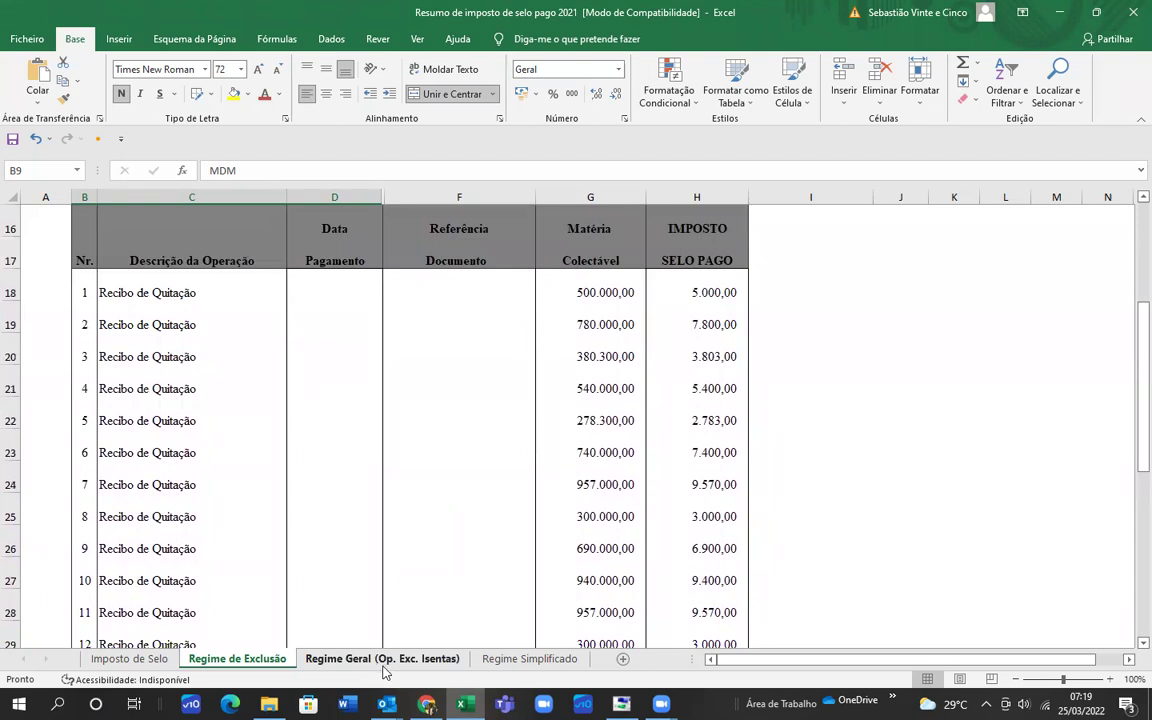
Step: View the Regime Geral (Op. Exc. Isentas) sheet and consult Artigo 15.º of L-42.20-OGE-2021-1.pdf in Chrome
click(385, 660)
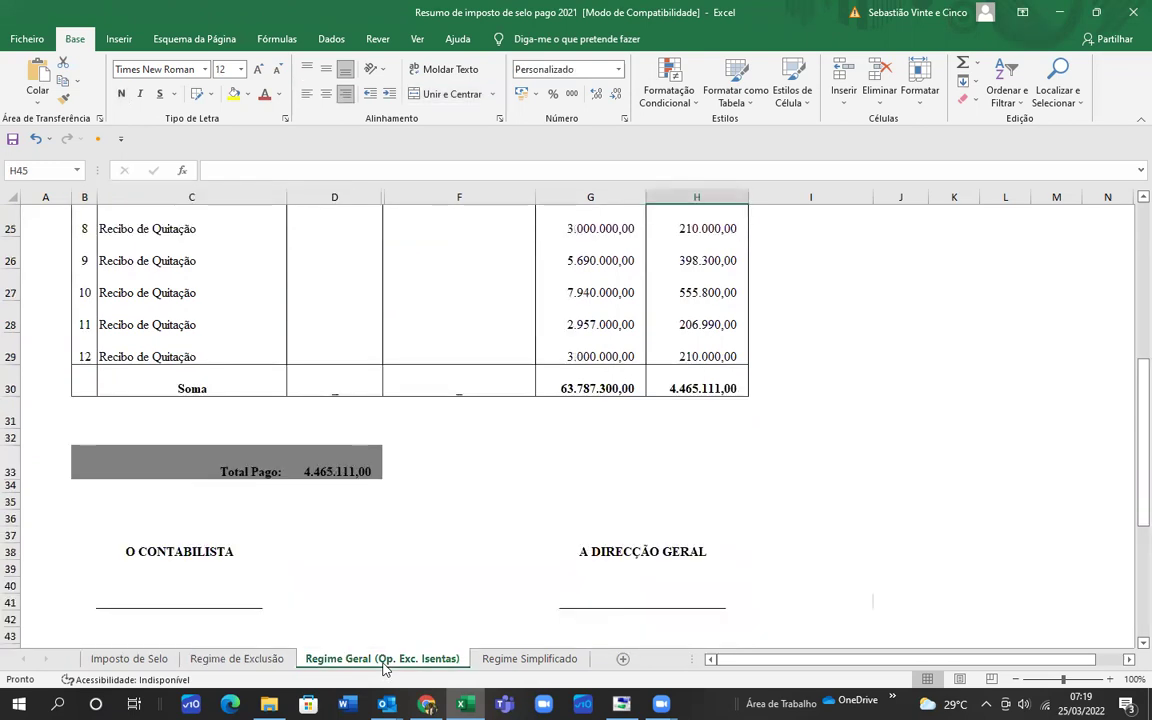
mouse_move(426, 704)
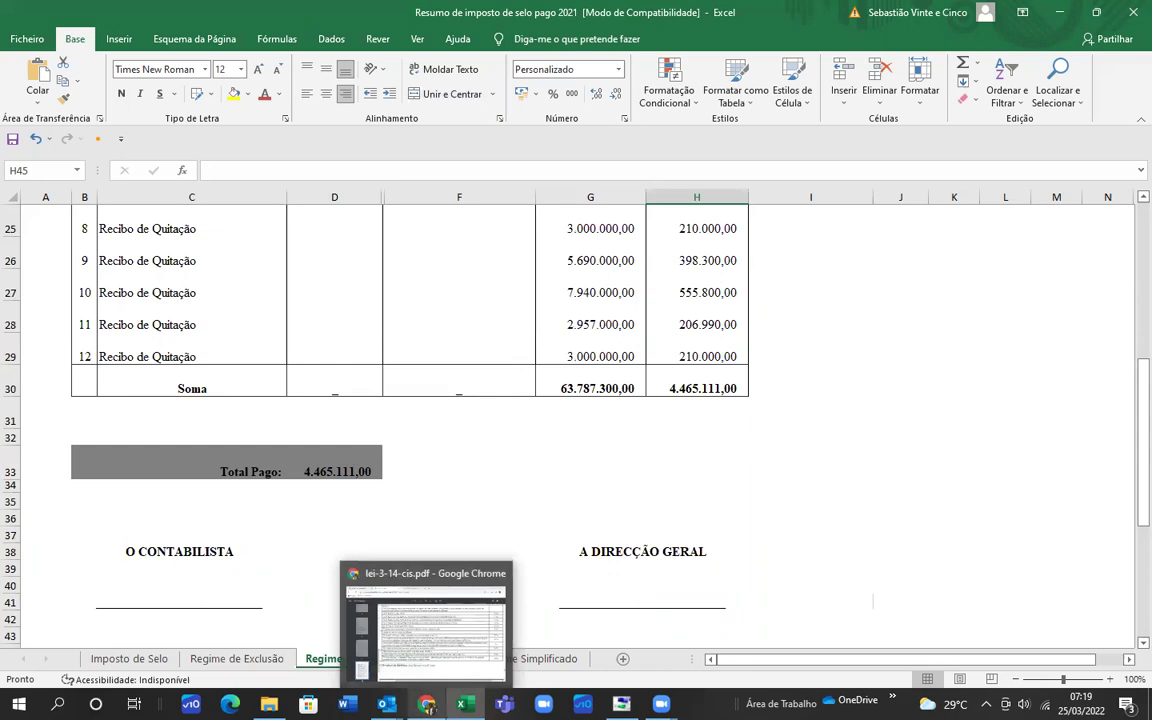
click(426, 704)
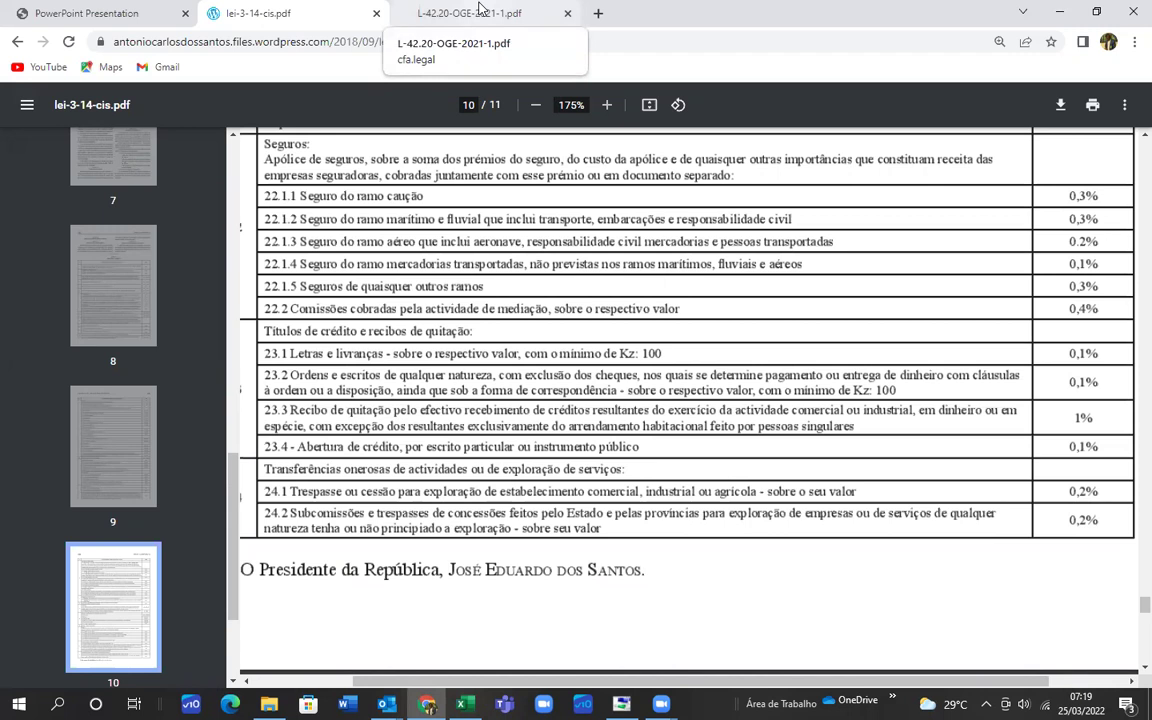
click(479, 10)
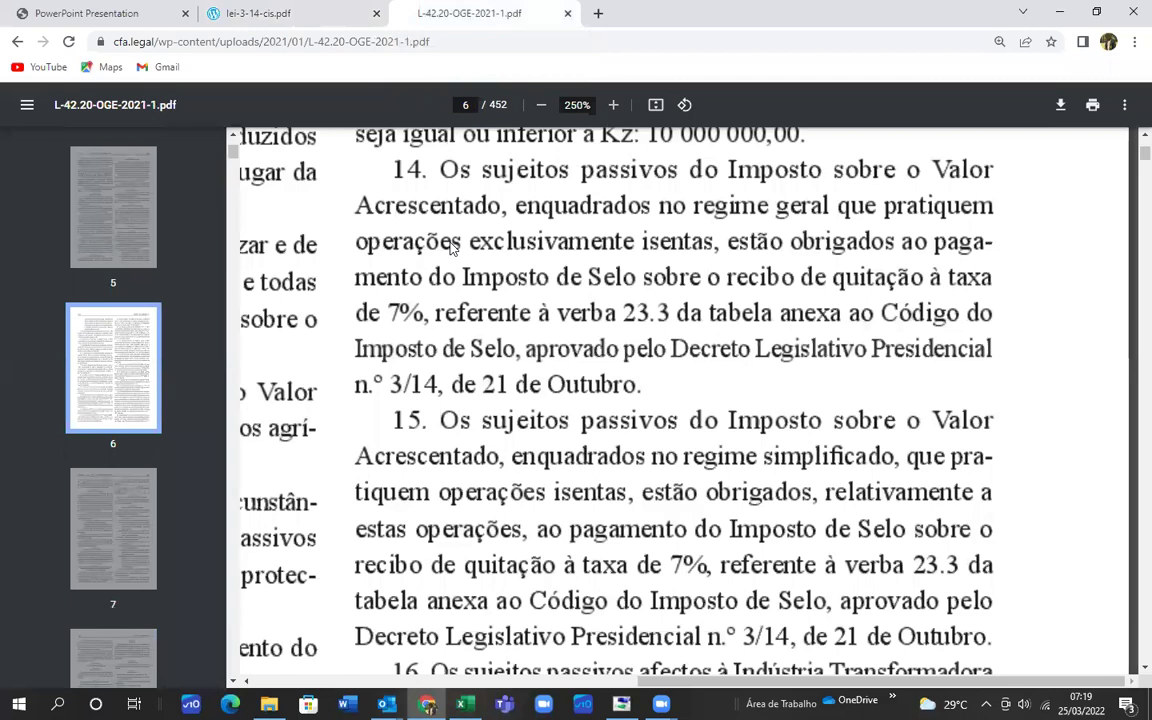
scroll(455, 255, up, 5)
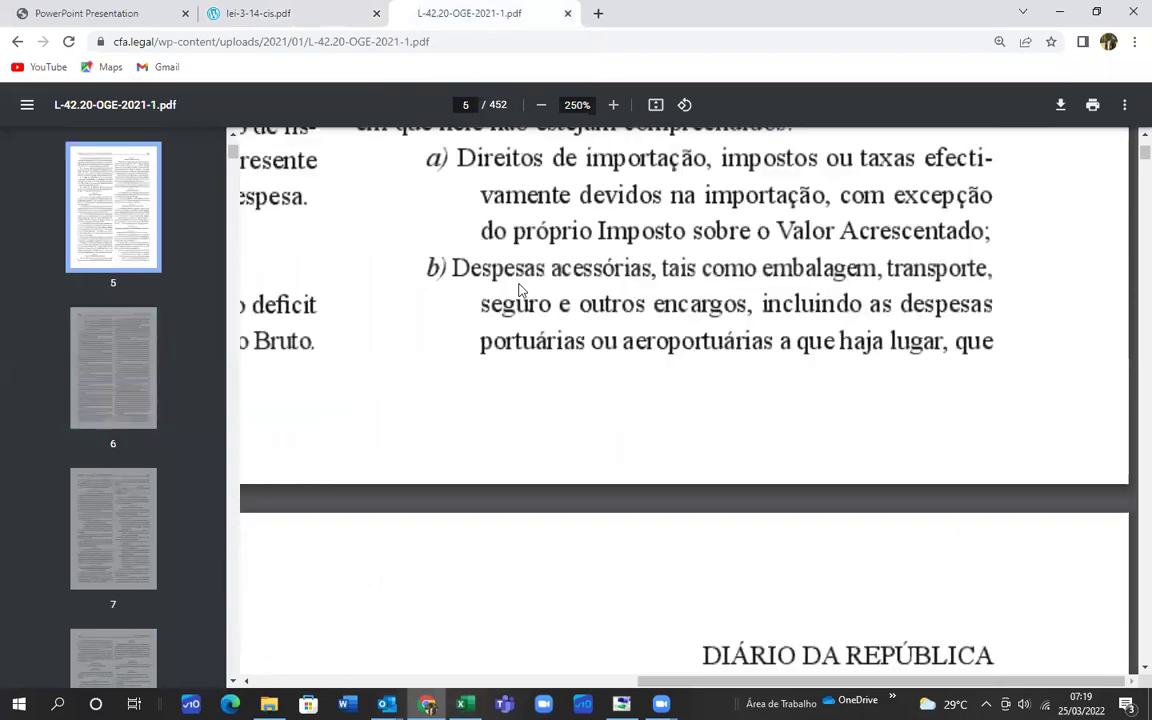
scroll(519, 289, up, 4)
scroll(420, 305, up, 3)
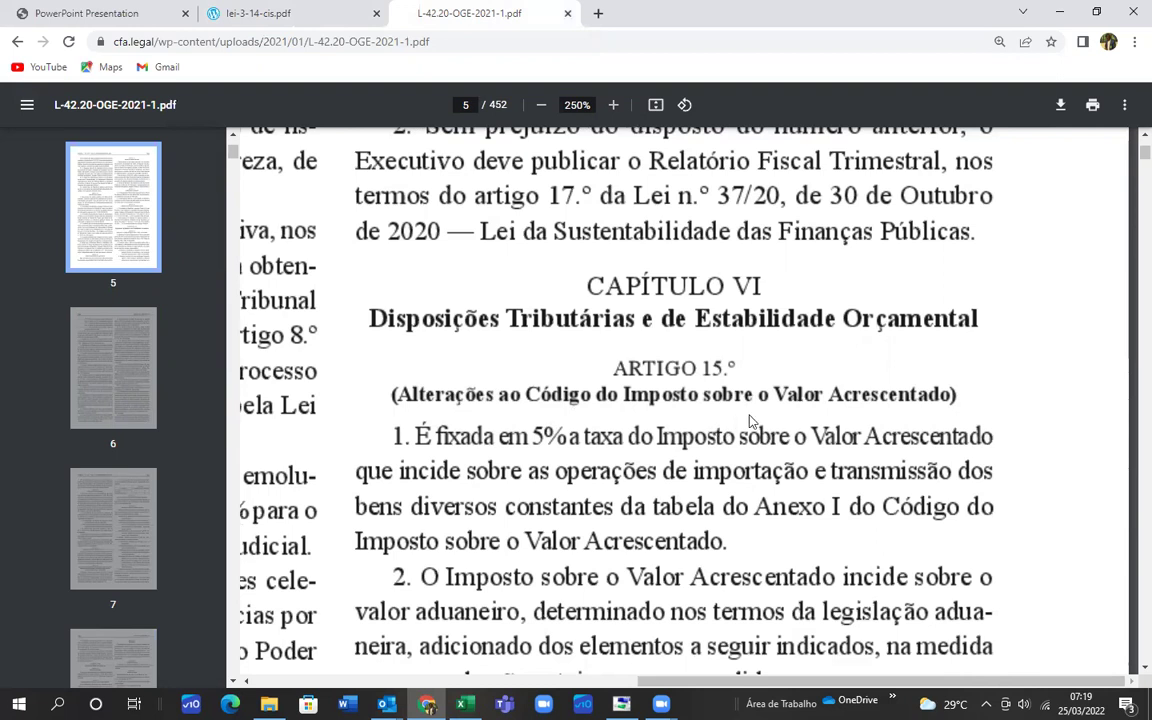
Step: Read on through Artigo 15.º of the budget law to point 14 about exclusively exempt operations in the regime geral
scroll(873, 423, down, 3)
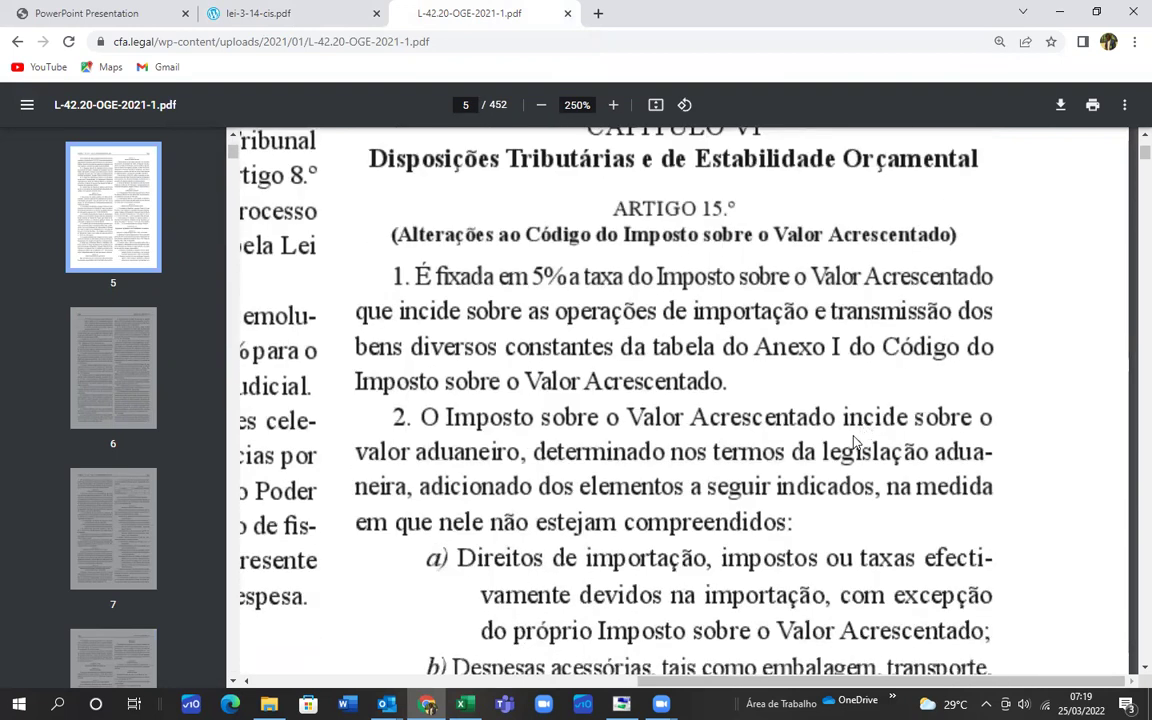
scroll(855, 440, down, 7)
scroll(845, 449, down, 4)
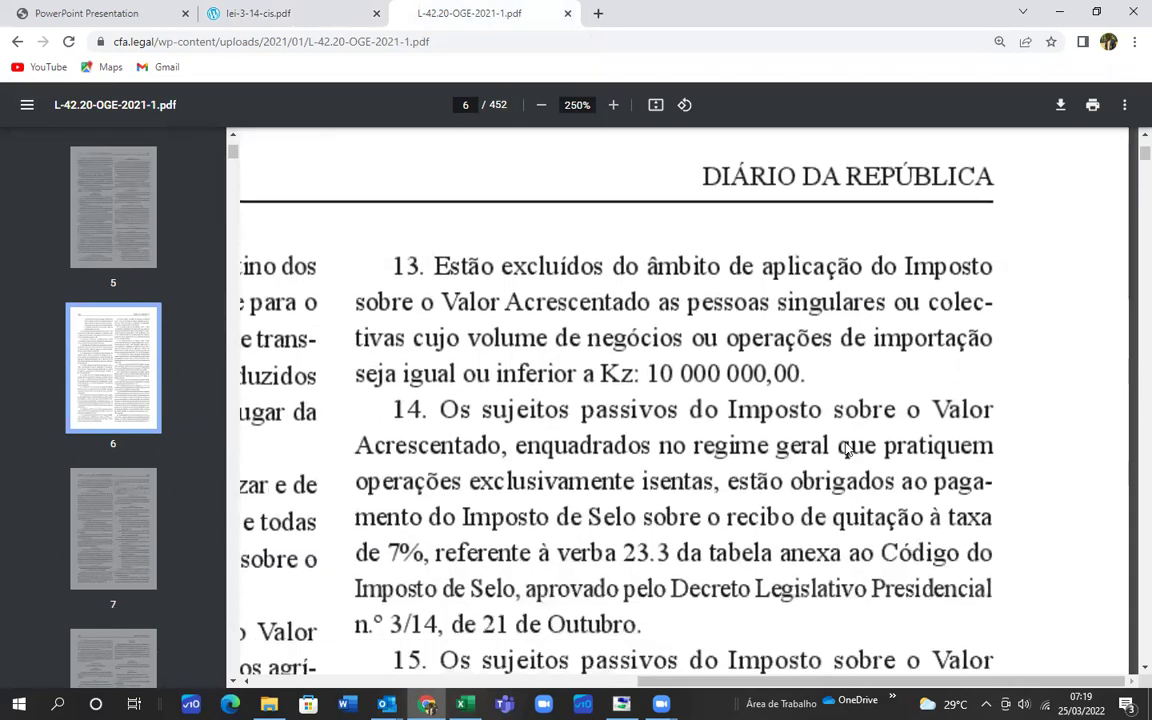
scroll(845, 451, down, 2)
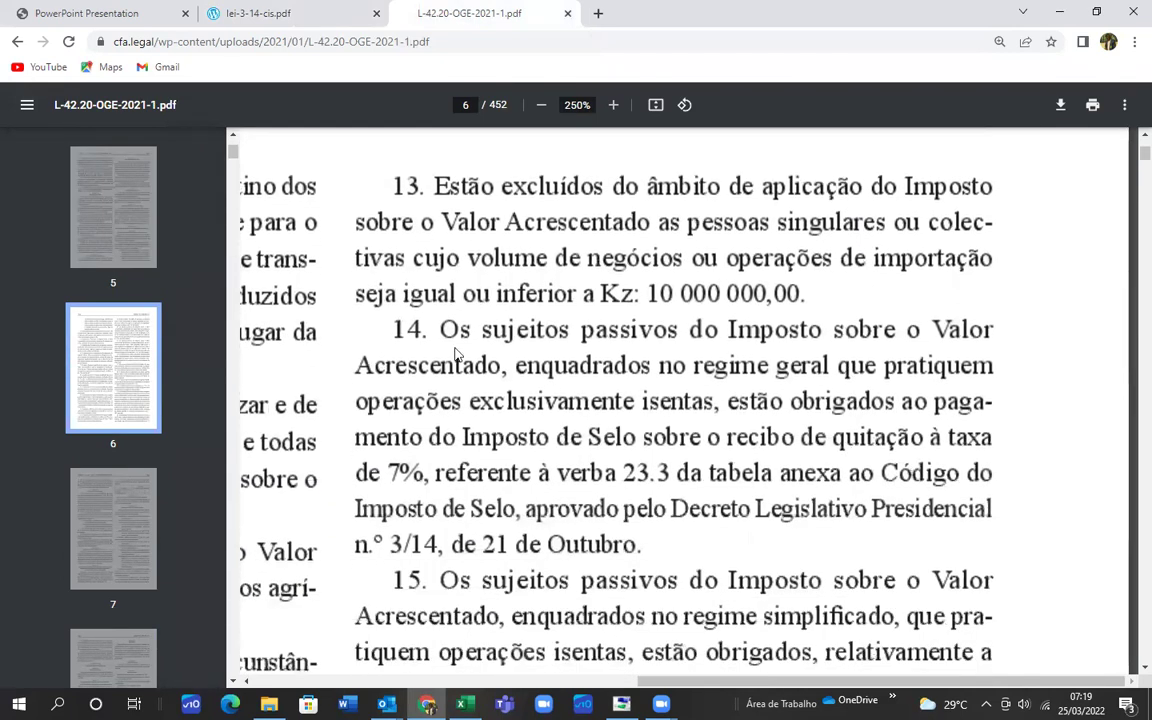
scroll(445, 370, down, 2)
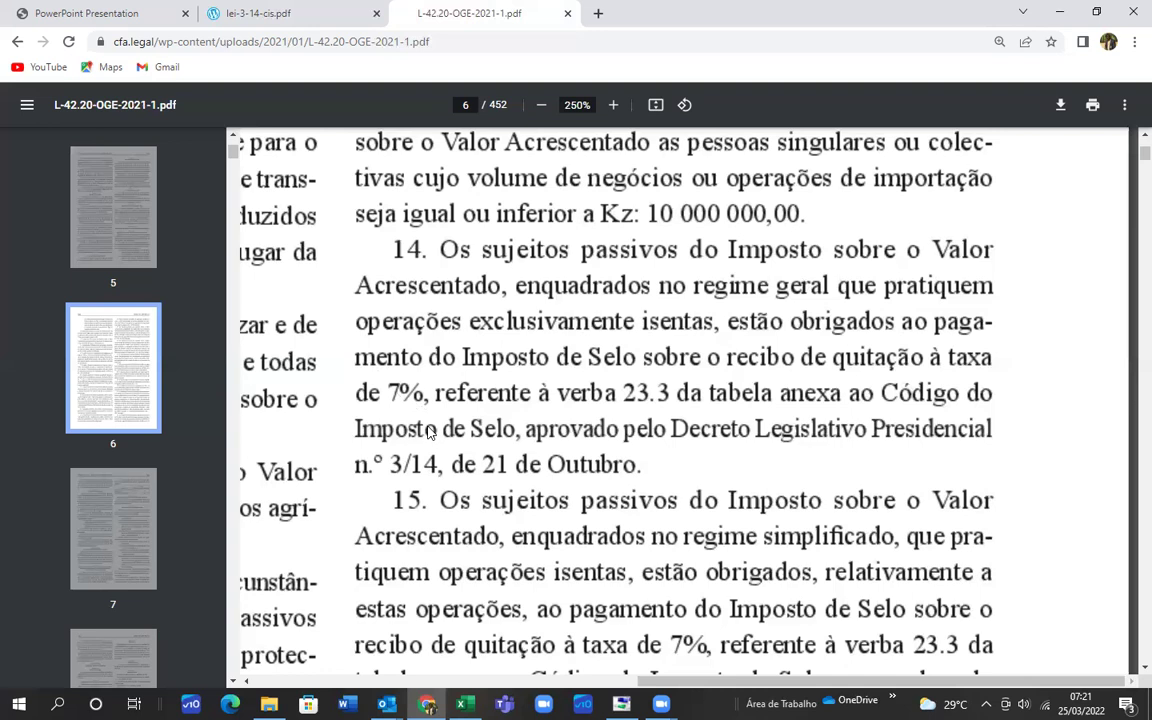
Step: Switch to the Excel summary and inspect the first receipt's Matéria Colectável value and its Imposto Selo Pago formula
click(465, 704)
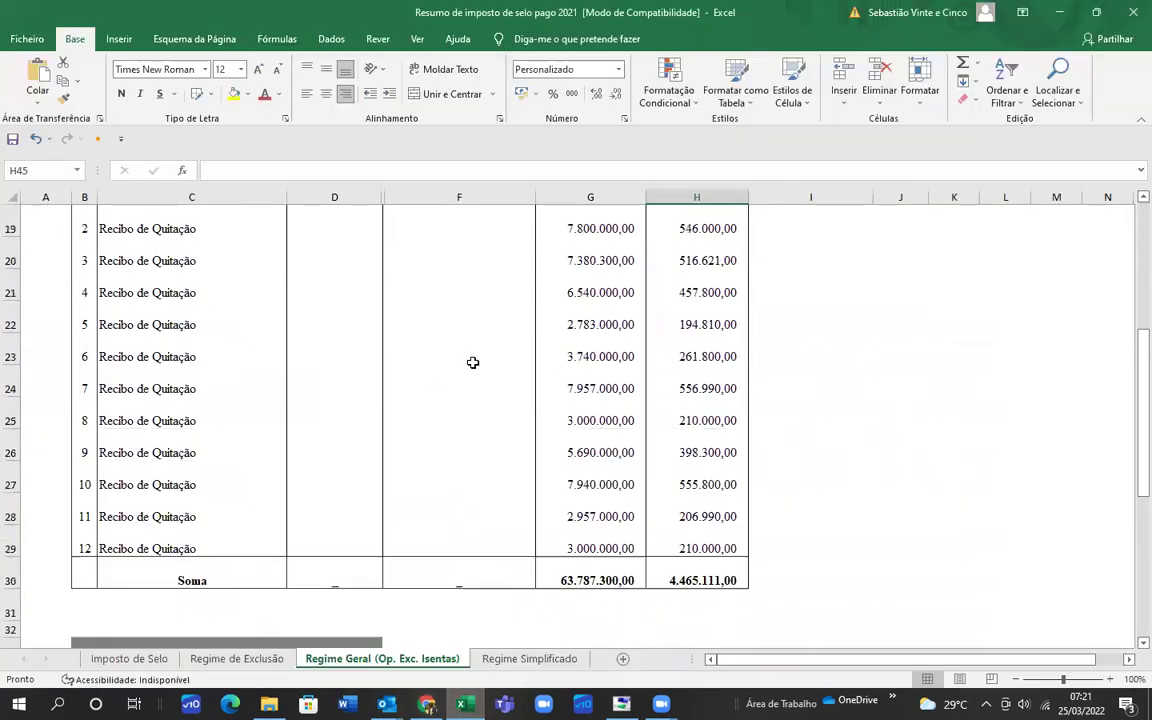
scroll(473, 362, up, 5)
scroll(460, 489, down, 2)
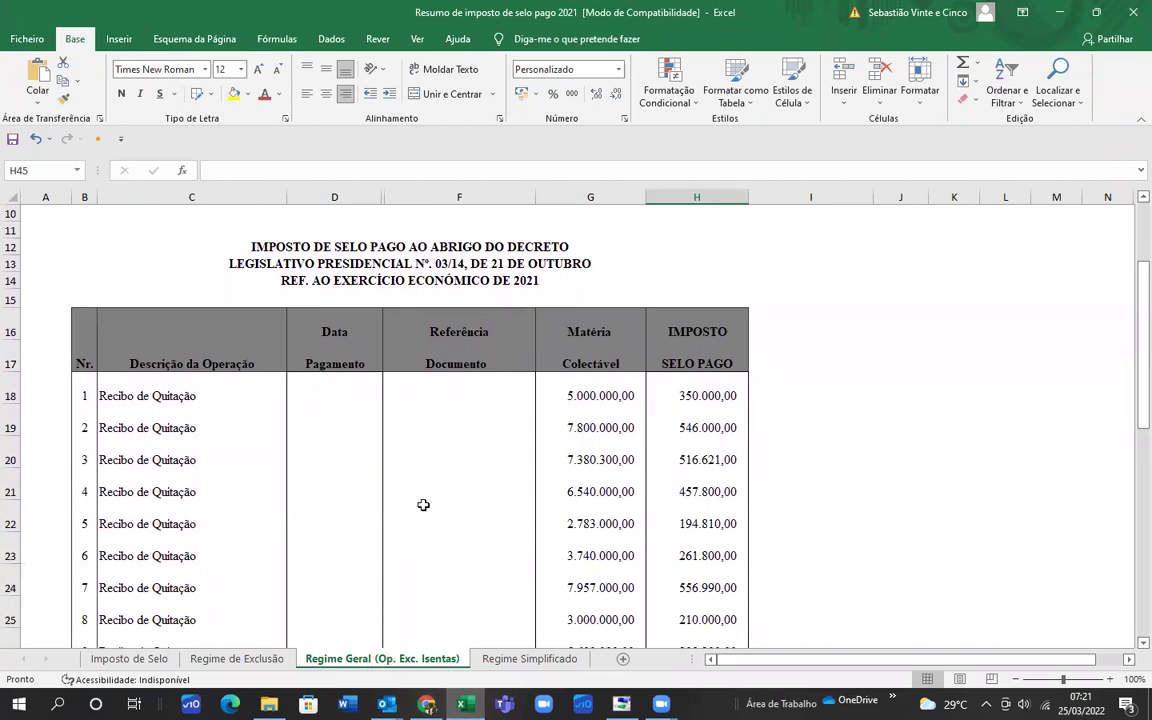
scroll(423, 505, down, 1)
click(580, 345)
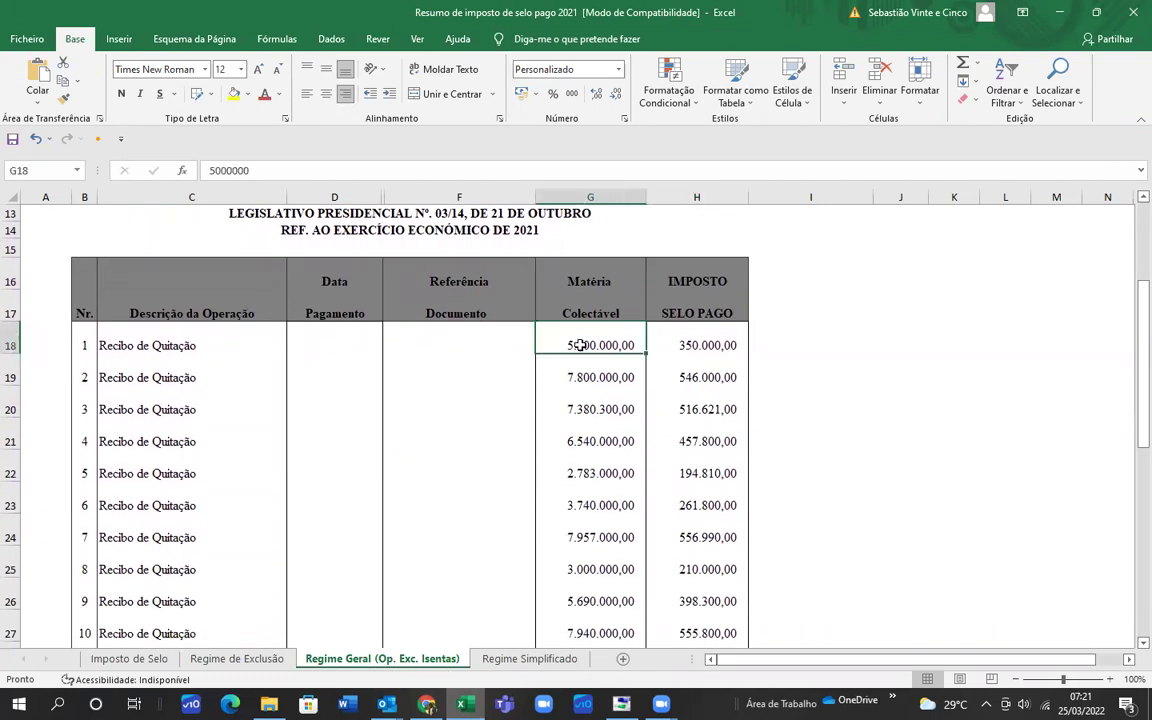
double_click(573, 341)
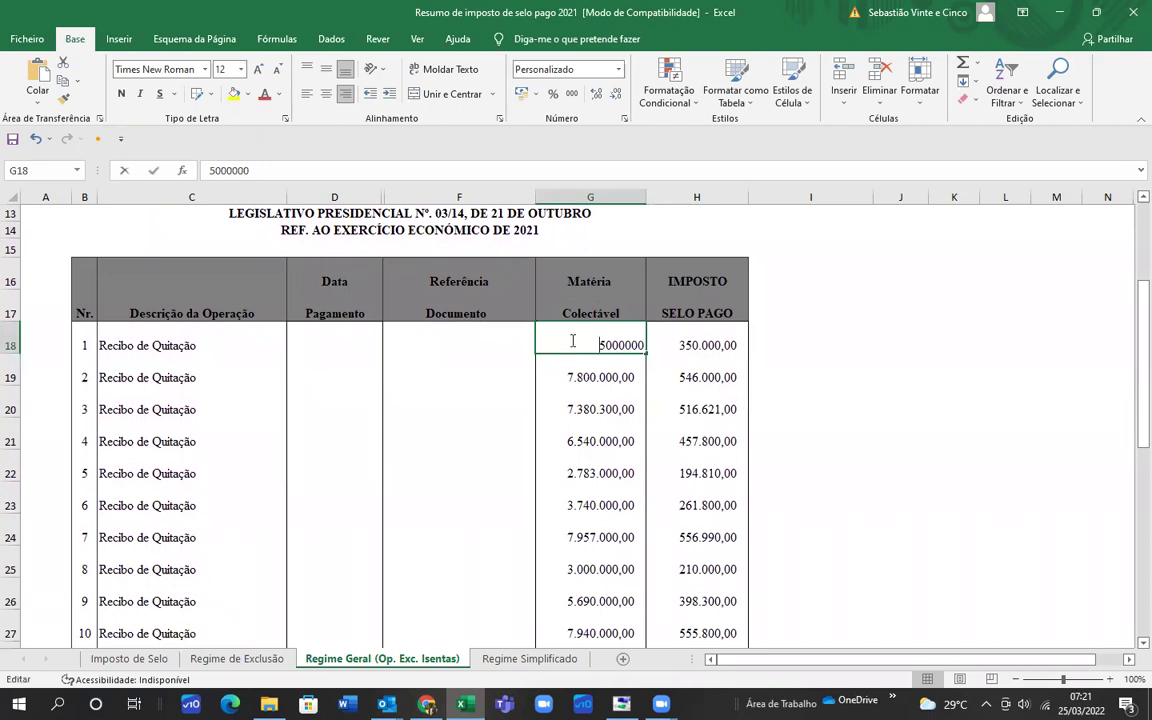
key(Return)
double_click(609, 344)
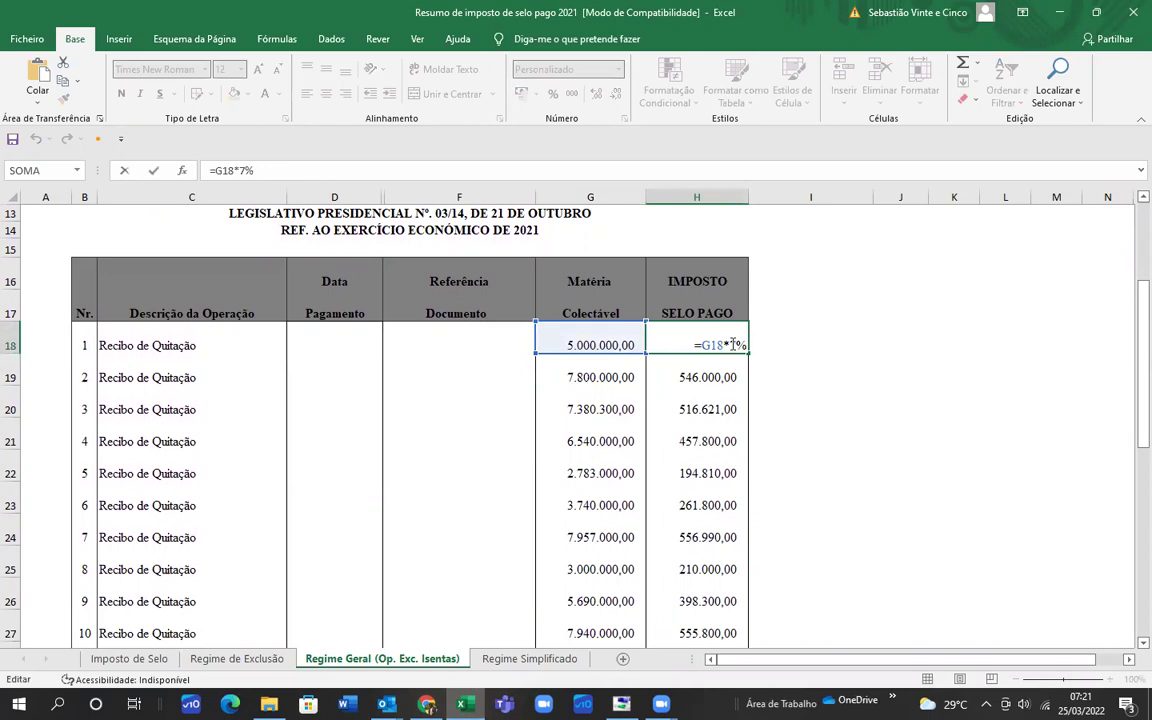
key(Return)
Step: Try filling the =G18*7% formula from H18 down to H29, and undo the fill
click(725, 343)
mouse_move(741, 345)
mouse_down()
mouse_move(742, 575)
mouse_move(740, 549)
mouse_up()
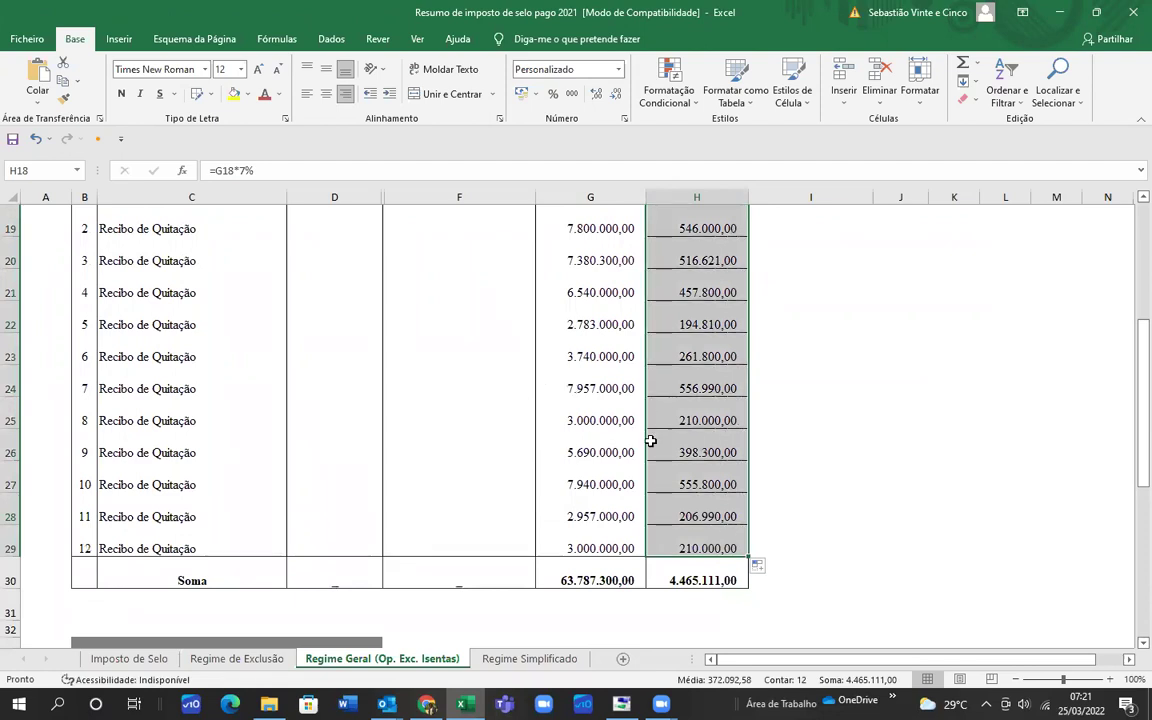
key(ctrl+z)
Step: Sum both amount columns in the Soma row with =SOMA(G18:G29) and =SOMA(H18:H29)
scroll(722, 489, down, 3)
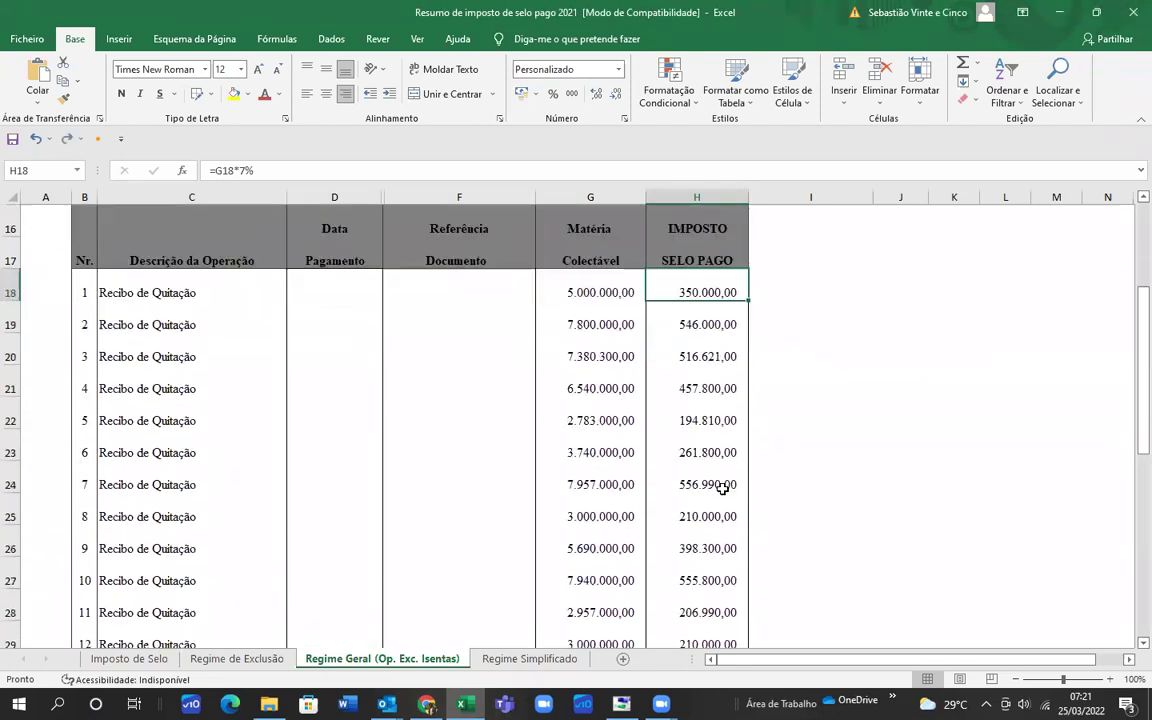
click(688, 574)
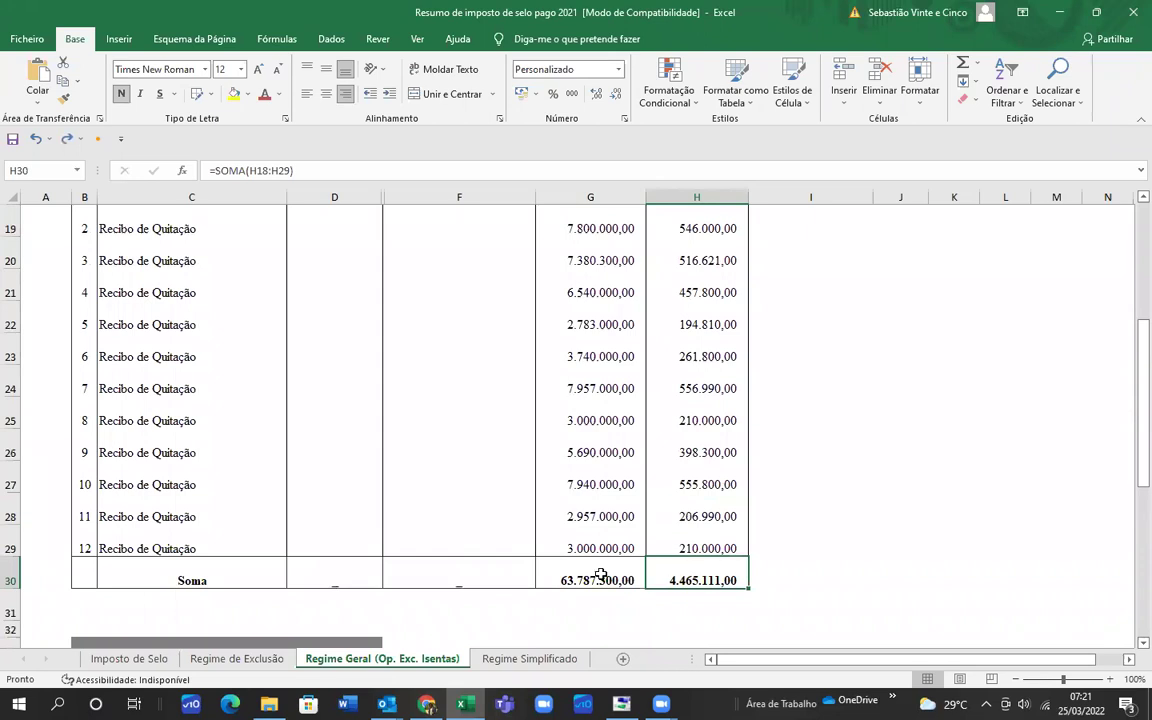
click(630, 574)
click(962, 66)
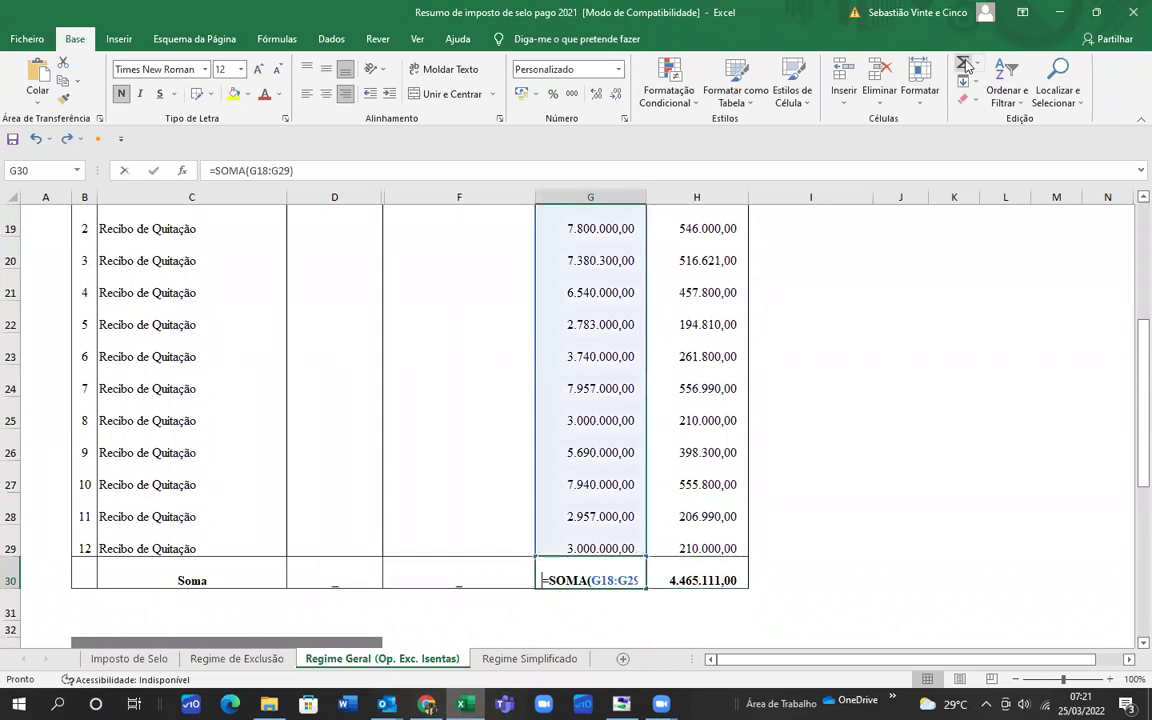
key(Return)
click(700, 580)
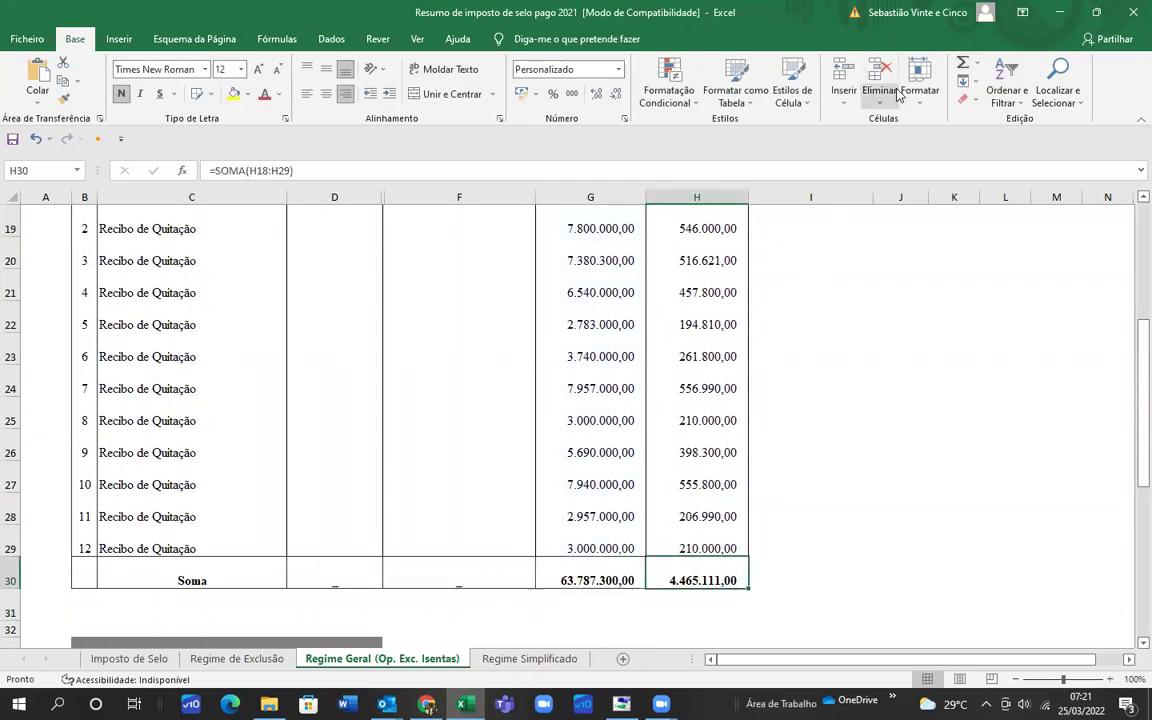
click(962, 66)
key(Return)
click(697, 573)
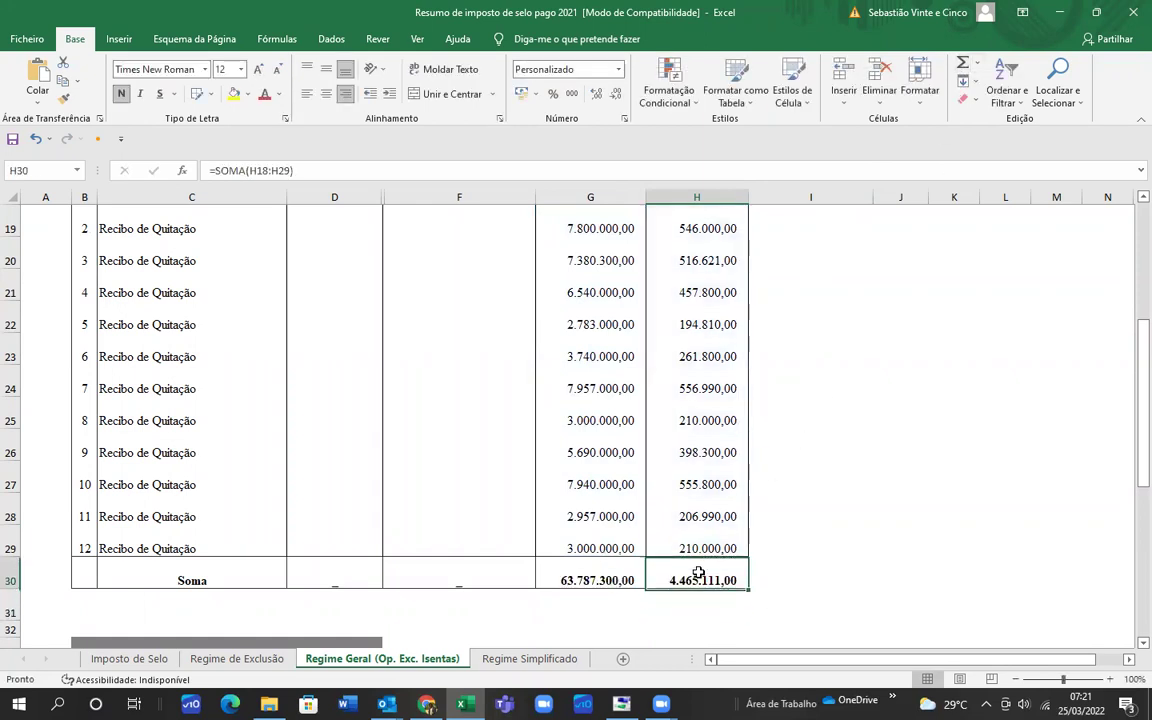
click(574, 578)
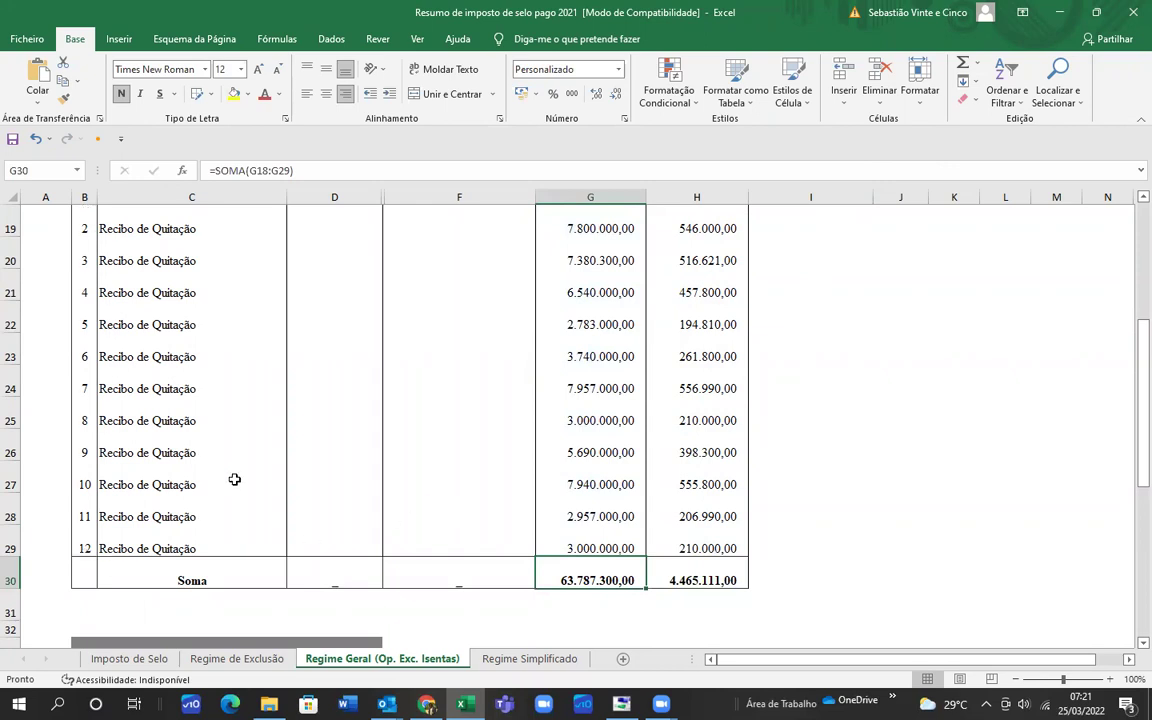
Step: Examine the Data Pagamento cells for the first five receipts
scroll(365, 460, up, 2)
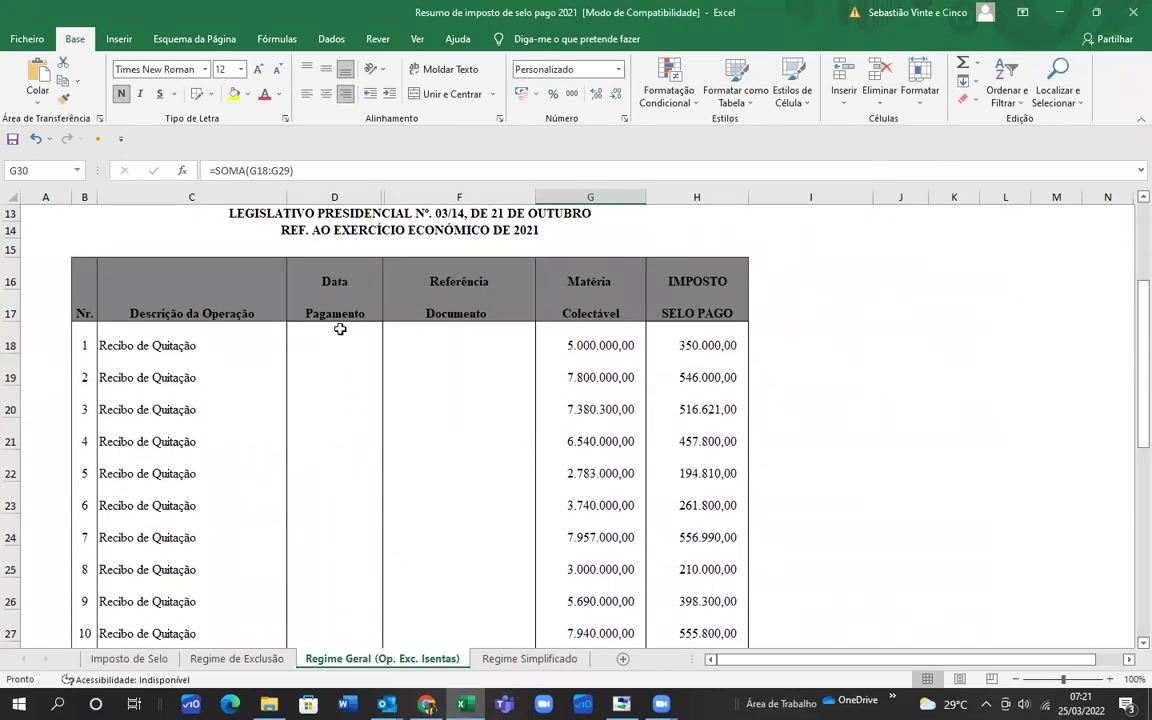
click(341, 347)
click(342, 375)
click(343, 410)
click(344, 432)
click(345, 465)
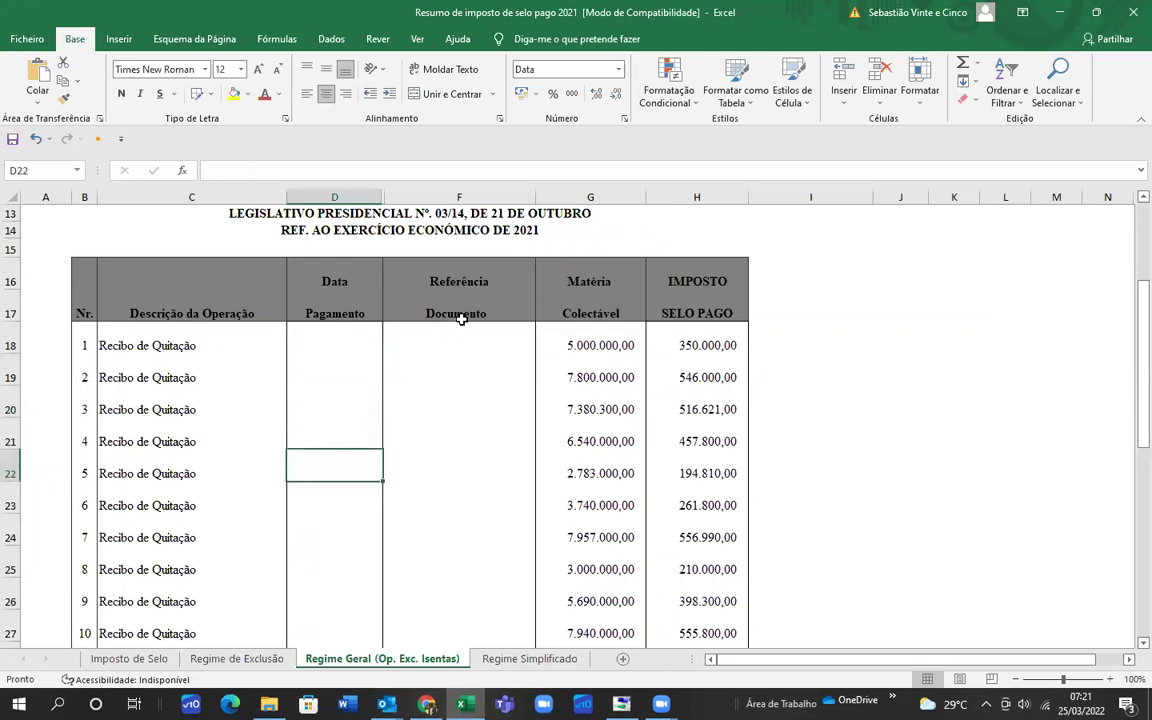
Step: Examine the Referência Documento column from its header down to the sixth receipt
click(461, 318)
click(458, 342)
click(458, 378)
click(460, 415)
click(461, 440)
click(465, 470)
click(463, 504)
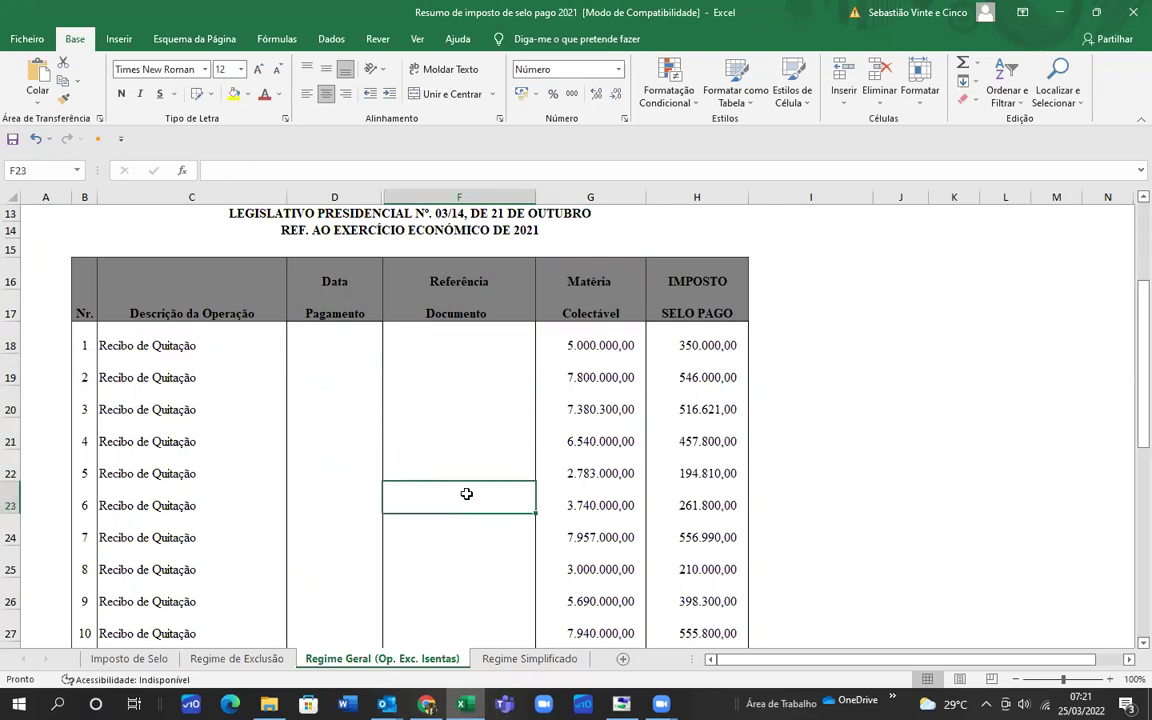
Step: Switch to Chrome and consult the declaration form's Verba da Tabela column and verba 23.3 in lei-3-14-cis.pdf
click(426, 704)
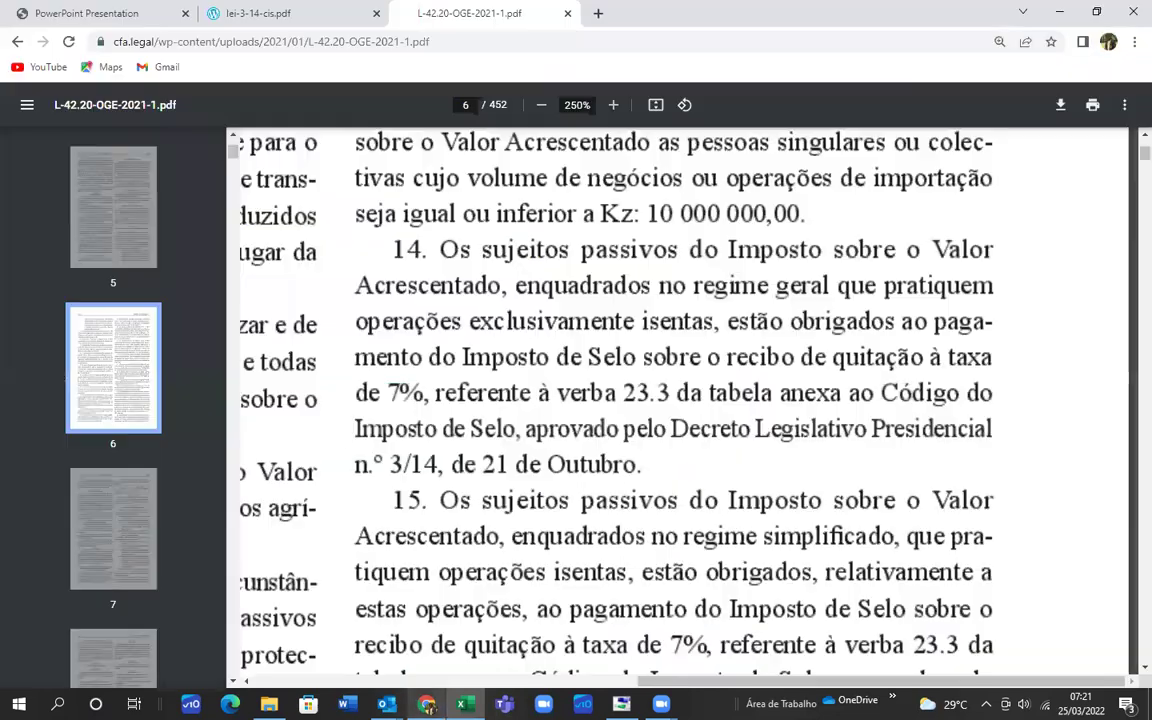
click(93, 12)
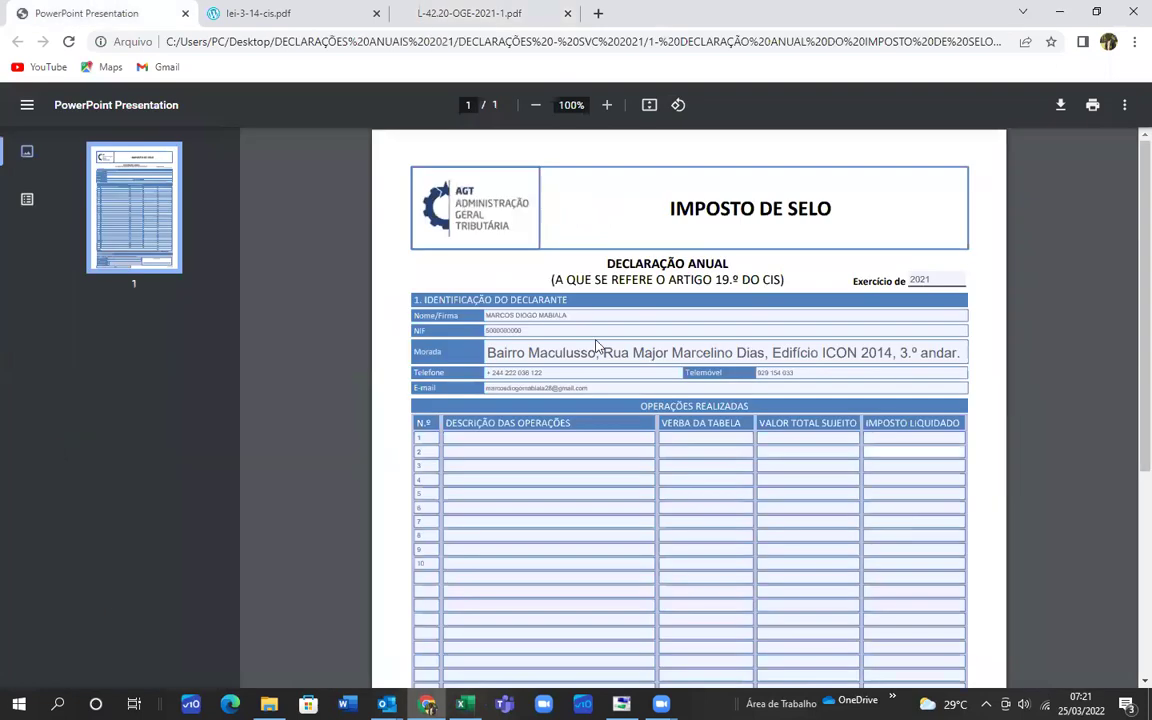
click(716, 466)
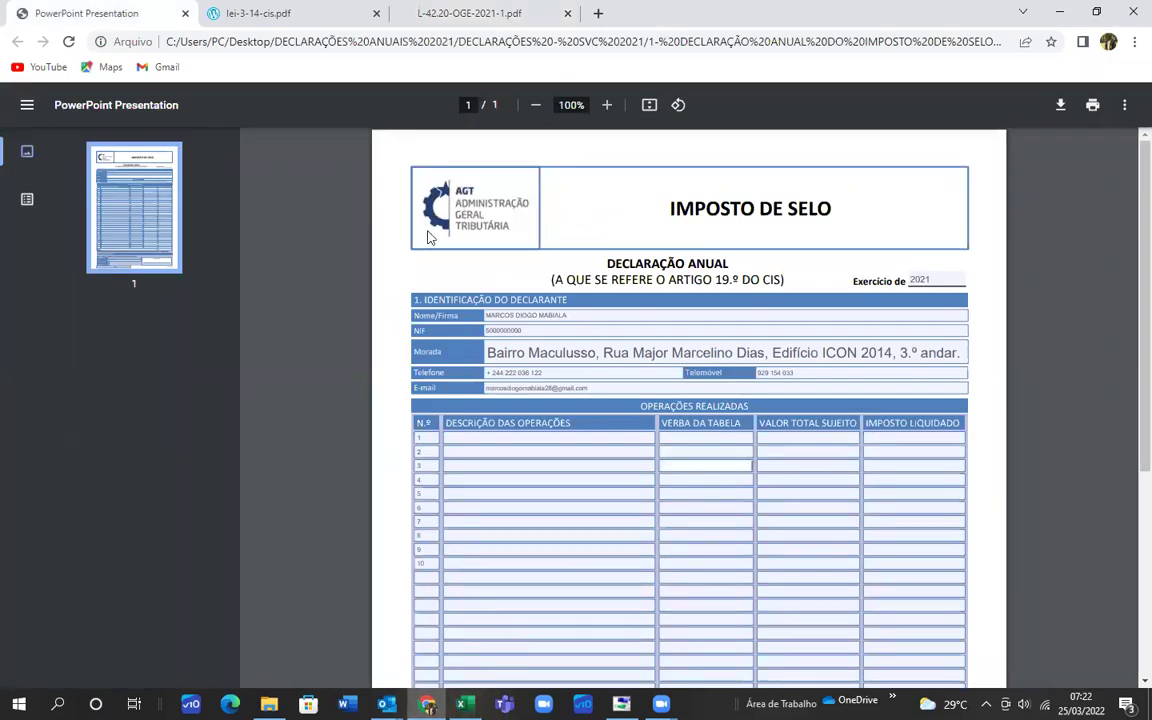
click(300, 12)
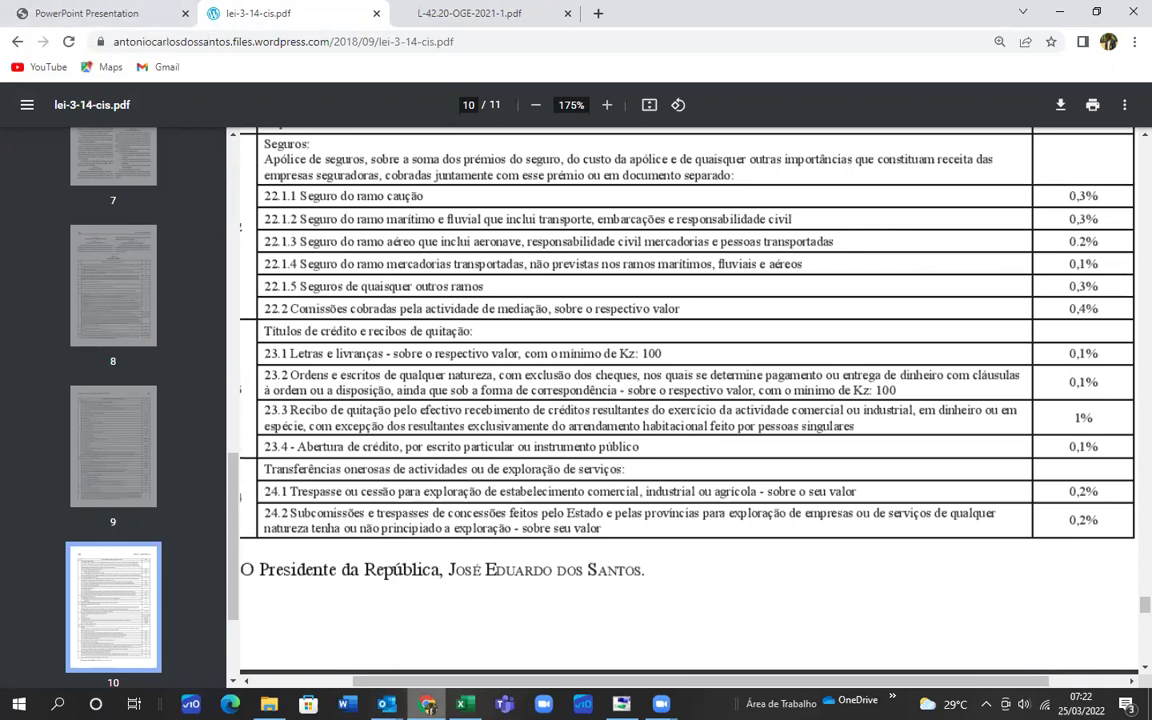
Step: Return to Excel, view the Regime Simplificado sheet and inspect the first receipt's taxable amount and stamp tax formula
click(426, 704)
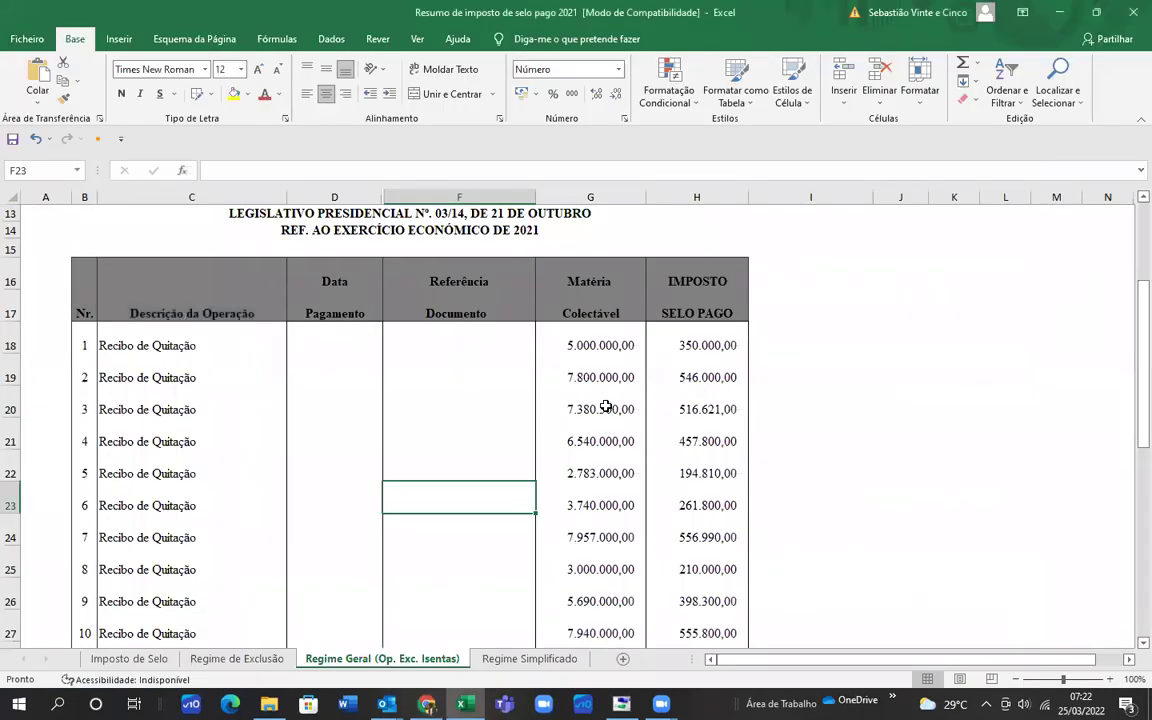
click(606, 406)
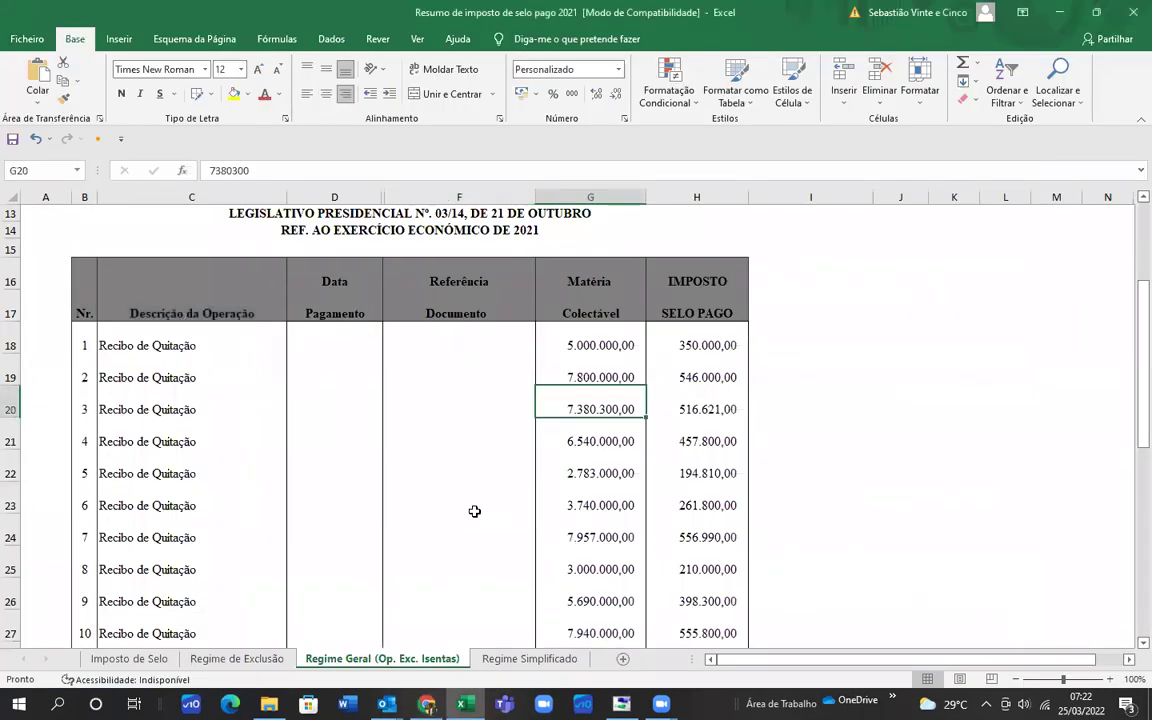
click(529, 659)
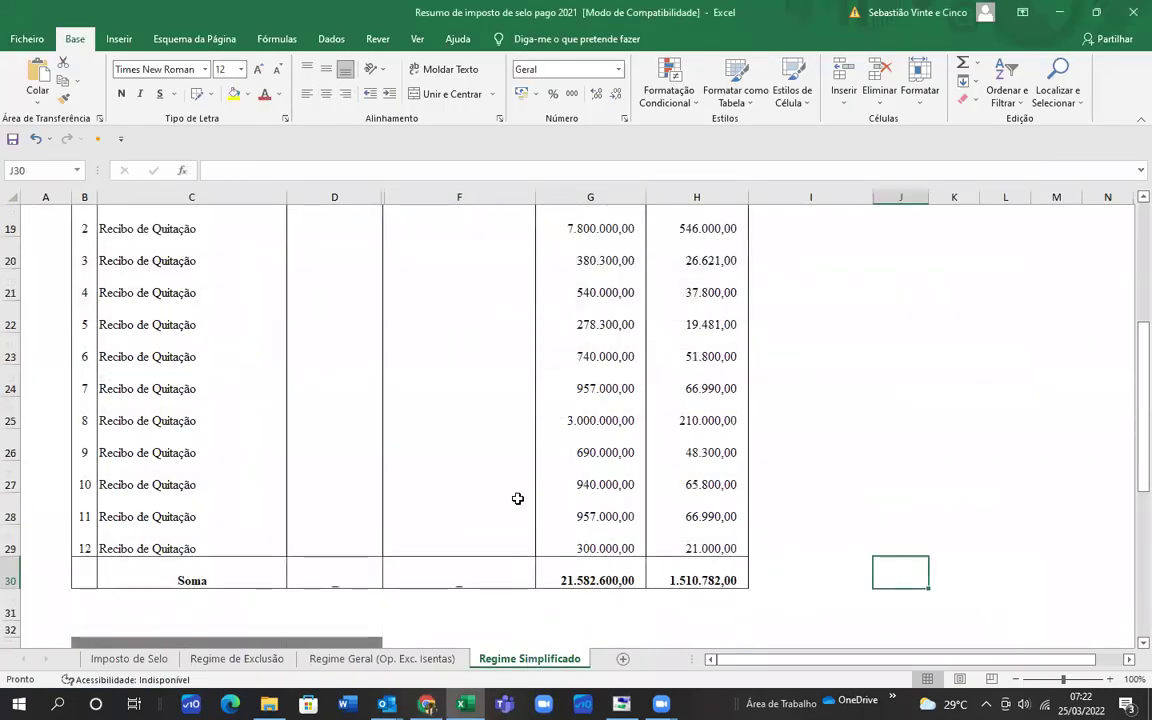
scroll(517, 498, up, 3)
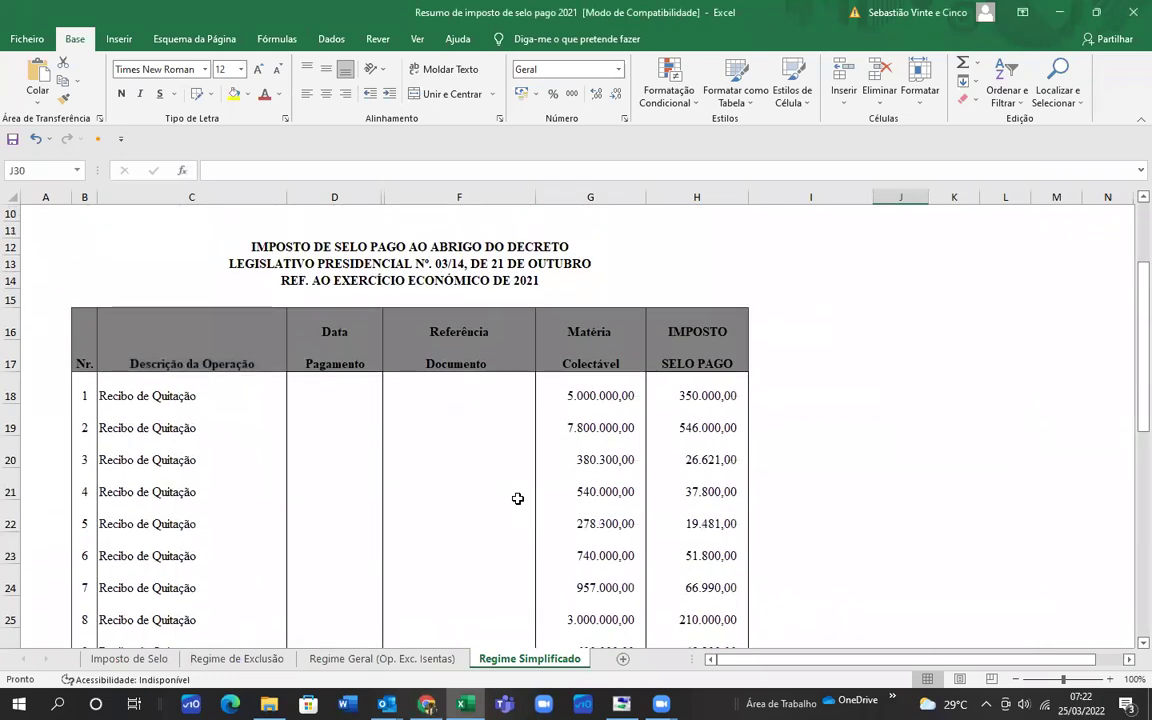
scroll(517, 498, down, 1)
click(603, 345)
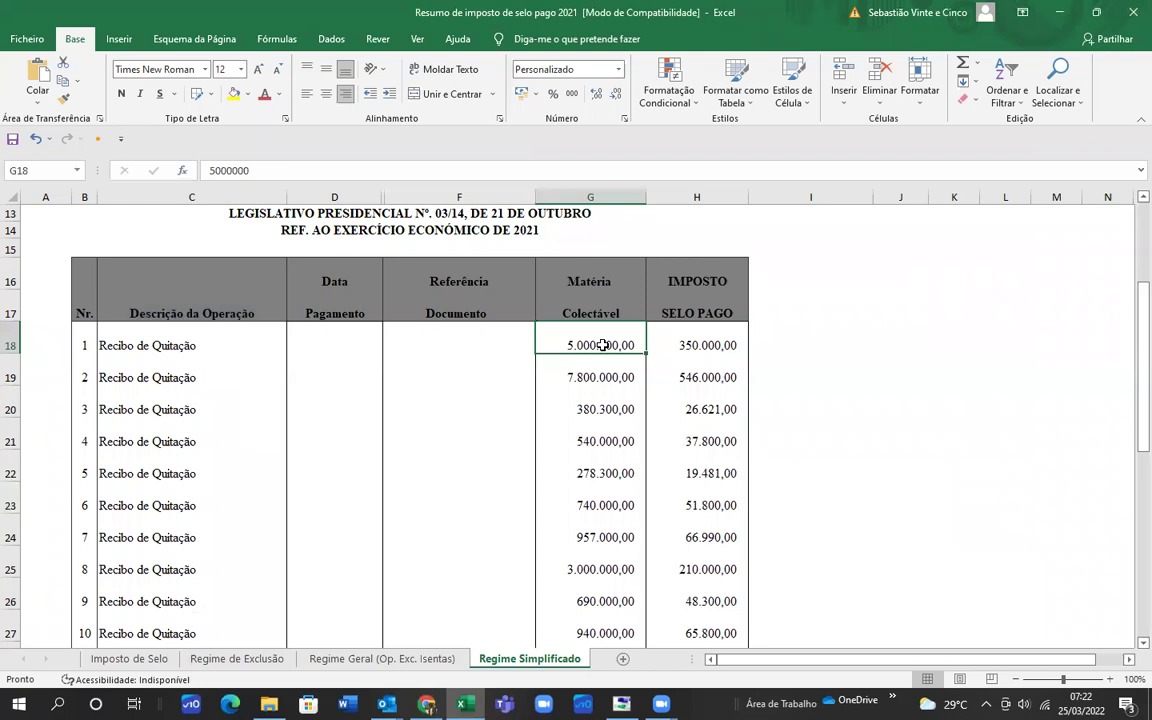
double_click(686, 342)
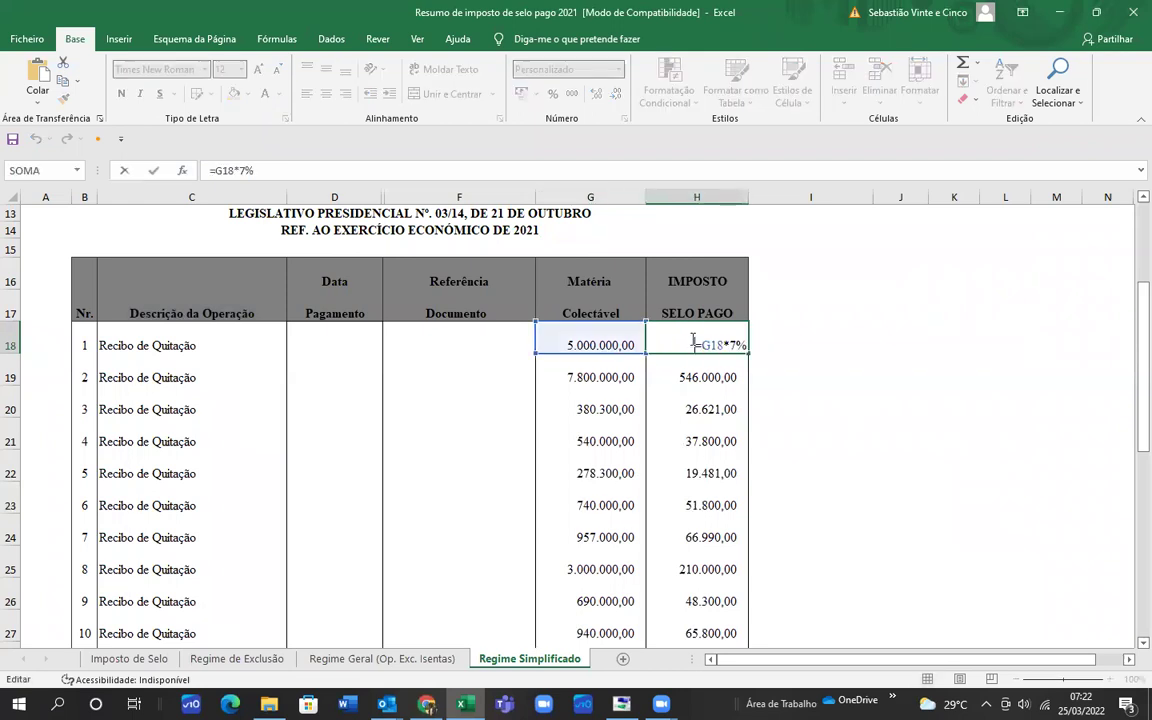
key(Return)
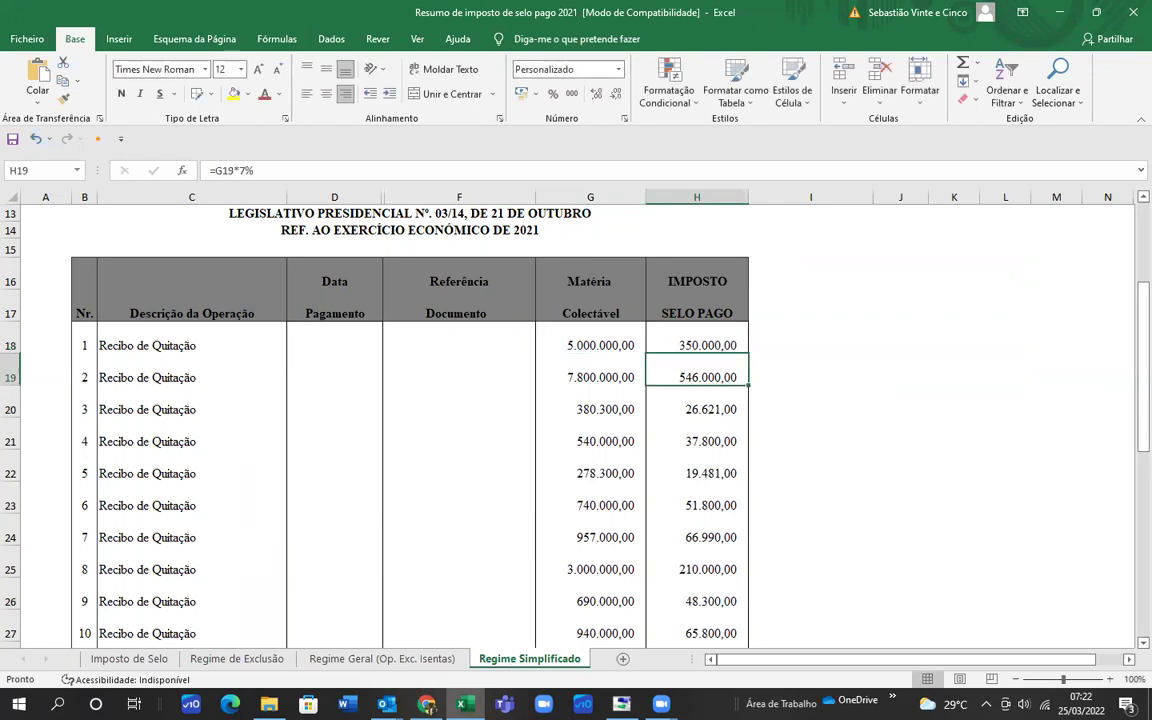
Step: Consult point 15 of Artigo 15.º in L-42.20-OGE-2021-1.pdf in Chrome and return to the Regime Simplificado sheet in Excel
click(427, 704)
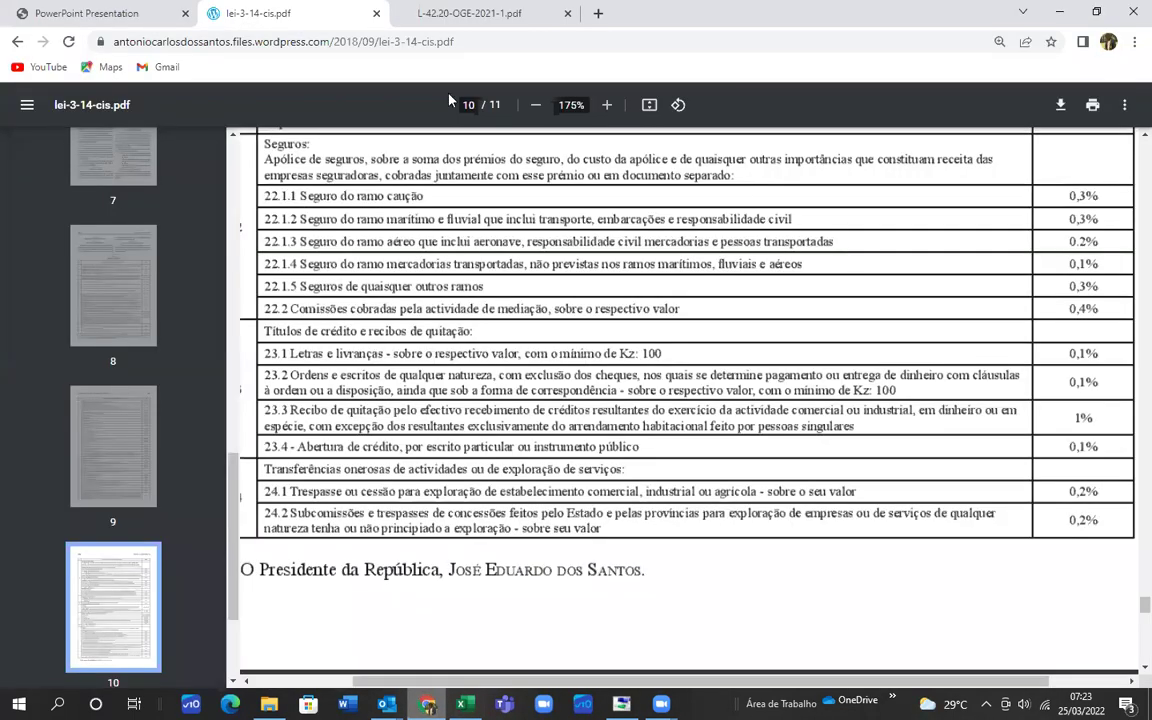
click(455, 13)
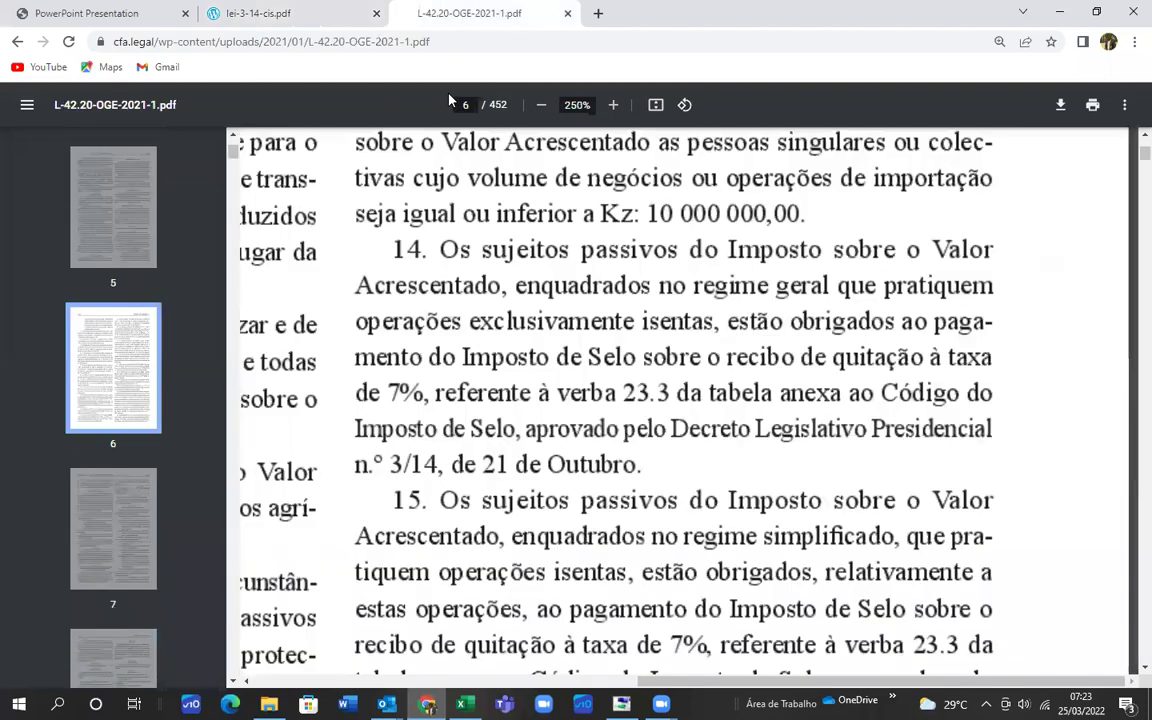
scroll(502, 278, down, 2)
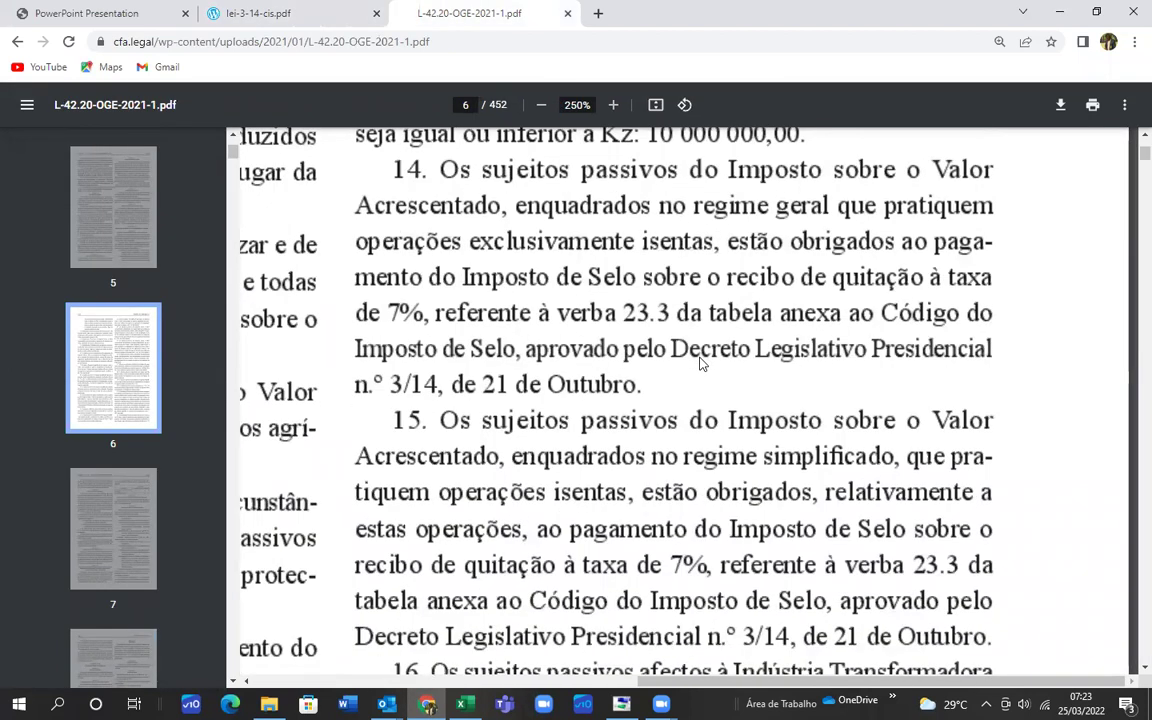
scroll(655, 425, down, 2)
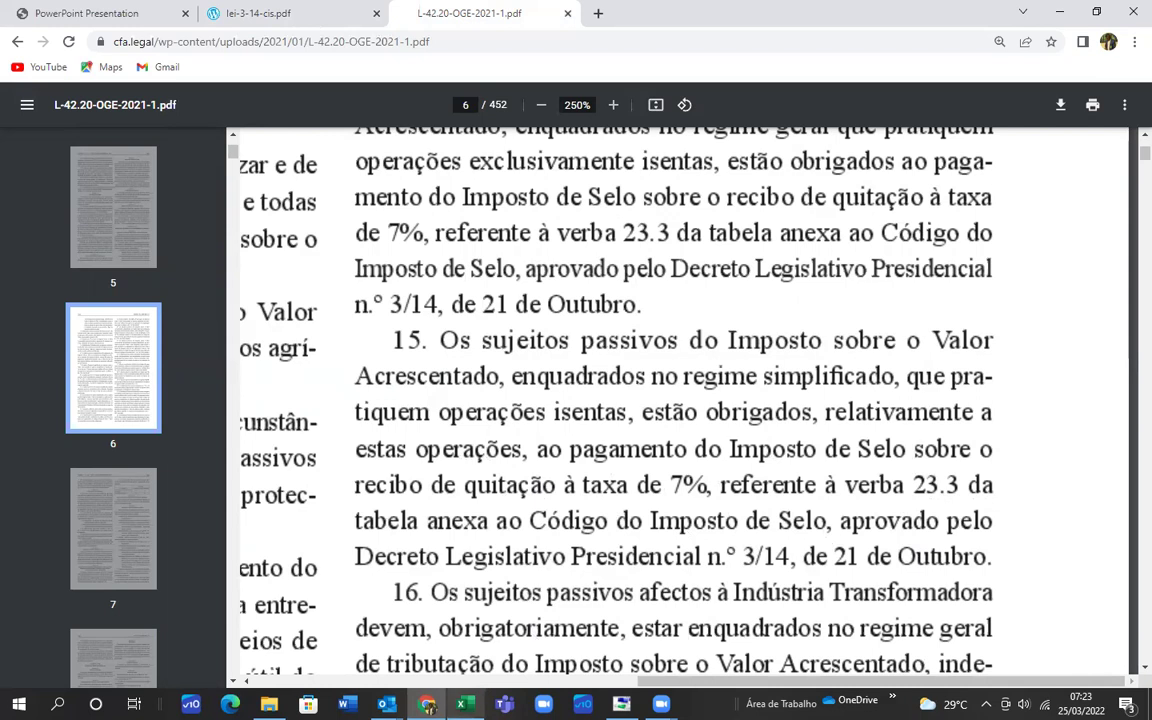
click(427, 704)
scroll(474, 478, up, 3)
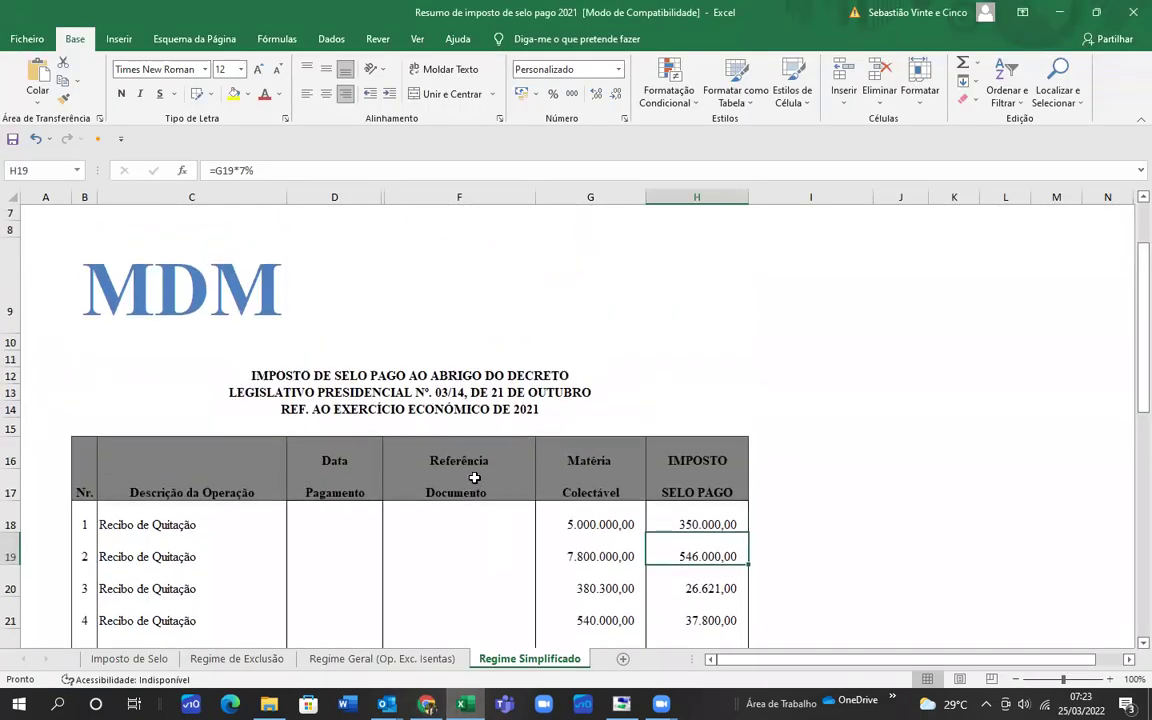
Step: Inspect the stamp tax formulas of the first receipt and several further receipts in the Regime Simplificado sheet
scroll(474, 478, down, 3)
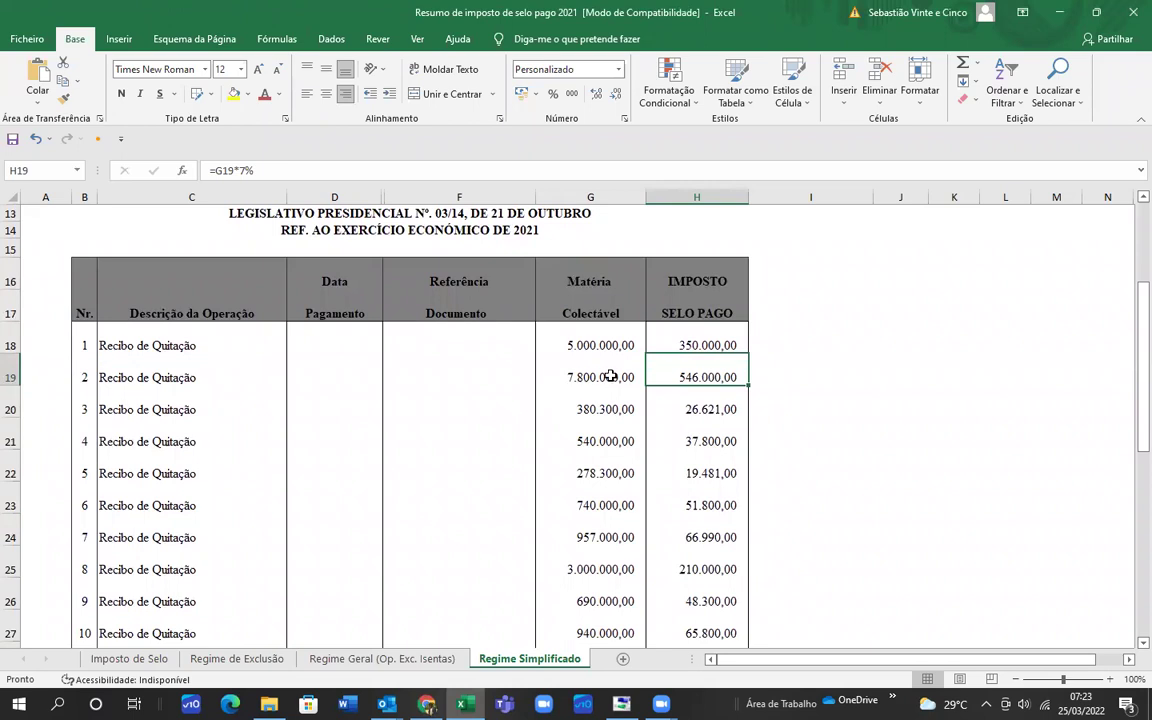
click(684, 340)
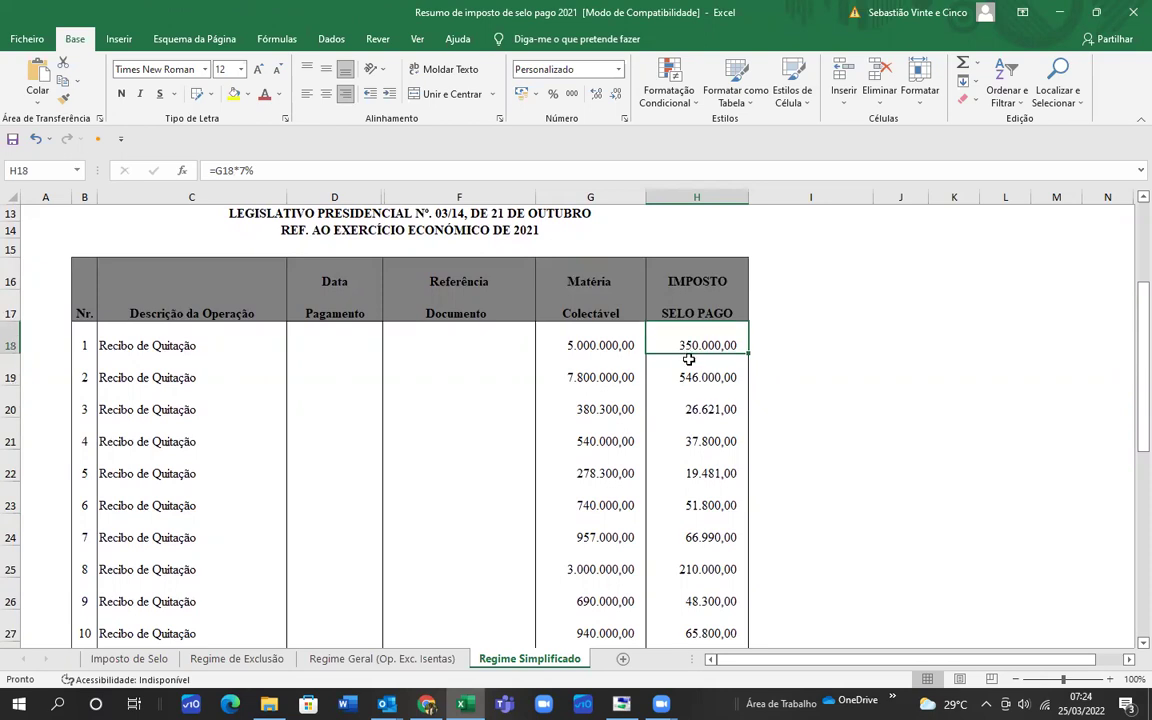
scroll(689, 359, down, 3)
click(689, 378)
click(695, 357)
click(690, 325)
click(694, 292)
scroll(697, 337, up, 1)
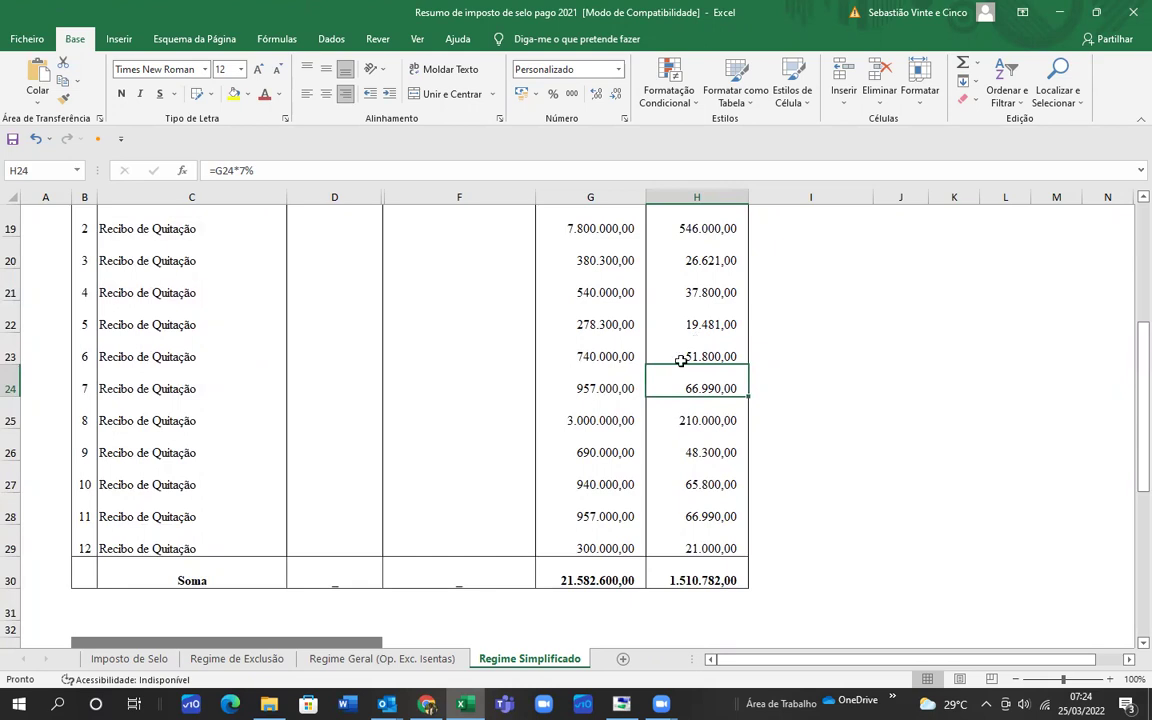
scroll(680, 362, down, 1)
scroll(678, 367, up, 3)
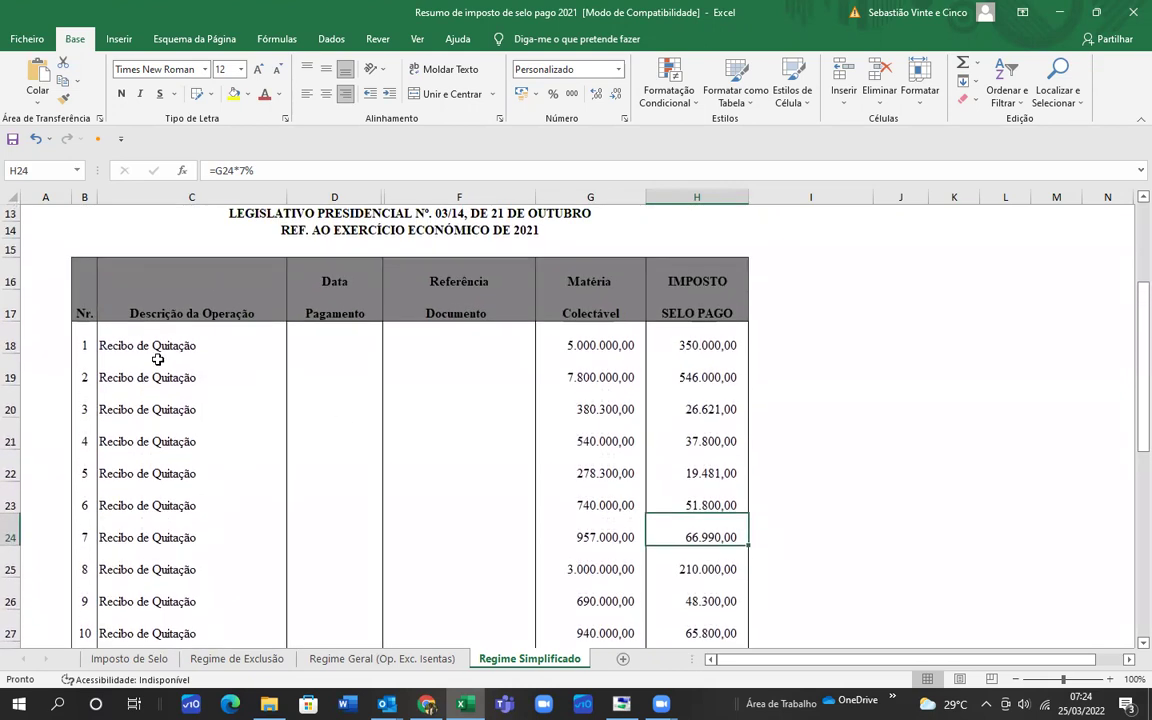
Step: Review the first three receipt descriptions and check each Imposto Selo Pago cell from the first to the twelfth receipt
click(125, 344)
click(147, 375)
click(157, 408)
click(705, 347)
click(706, 378)
click(707, 410)
click(709, 442)
click(711, 473)
click(710, 505)
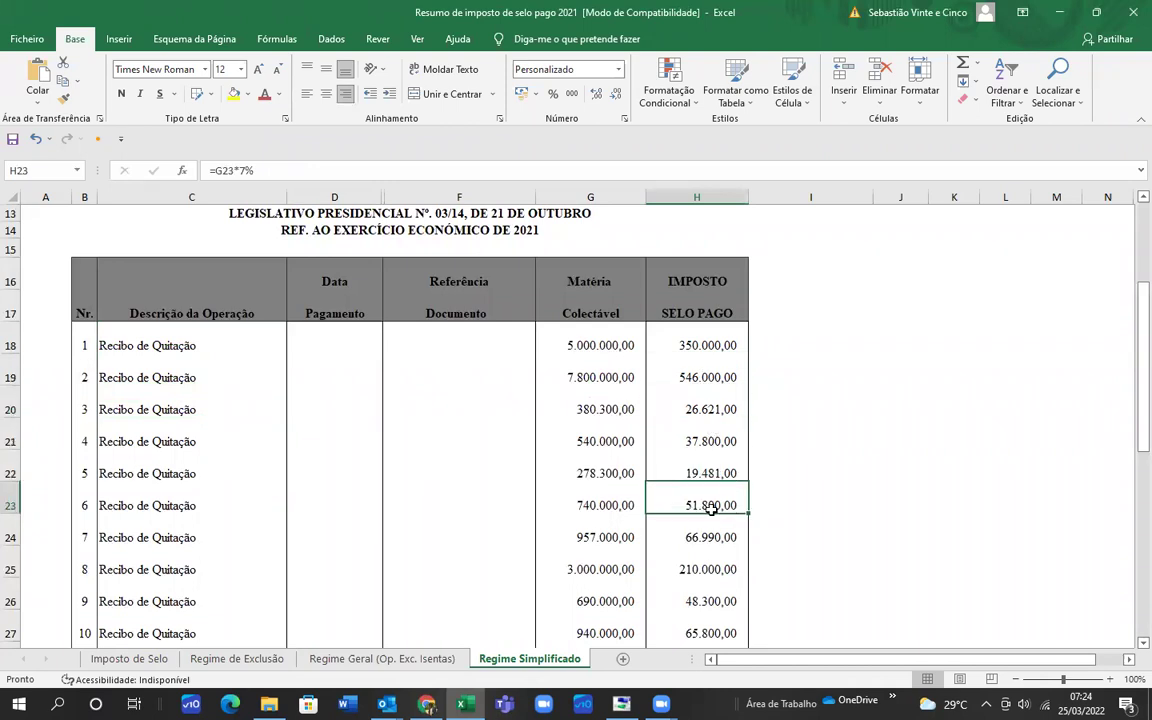
scroll(710, 505, down, 1)
click(714, 484)
click(715, 515)
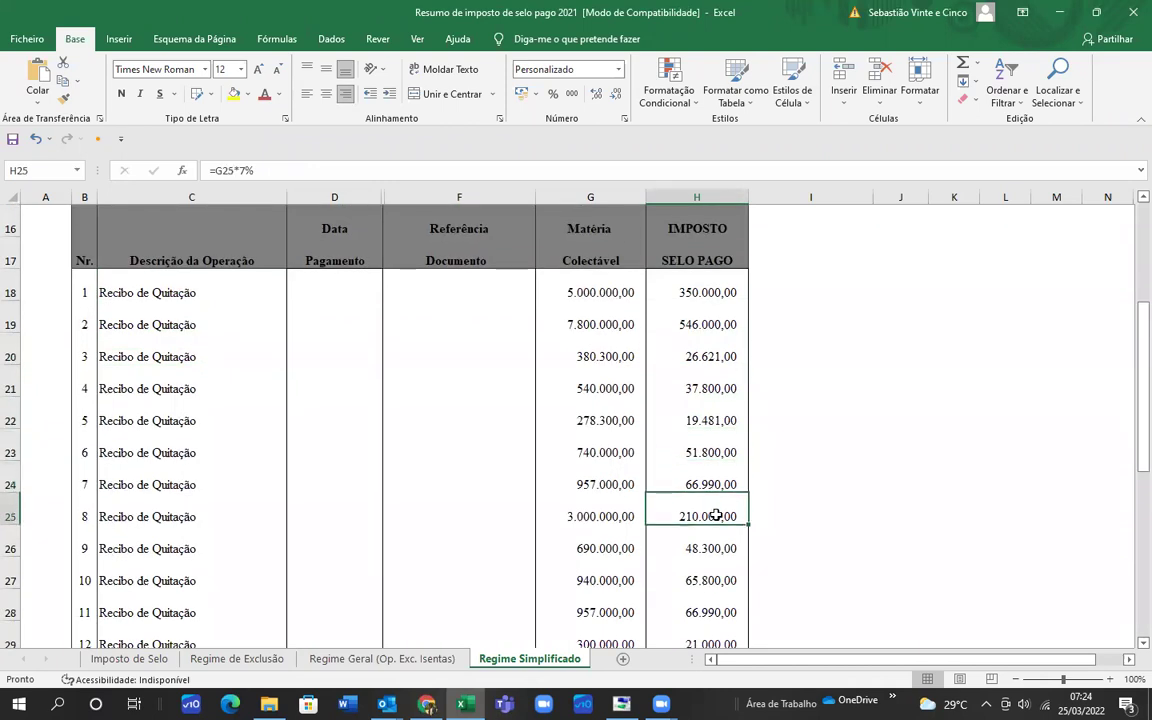
scroll(716, 515, down, 2)
click(706, 362)
click(708, 390)
click(712, 420)
click(716, 452)
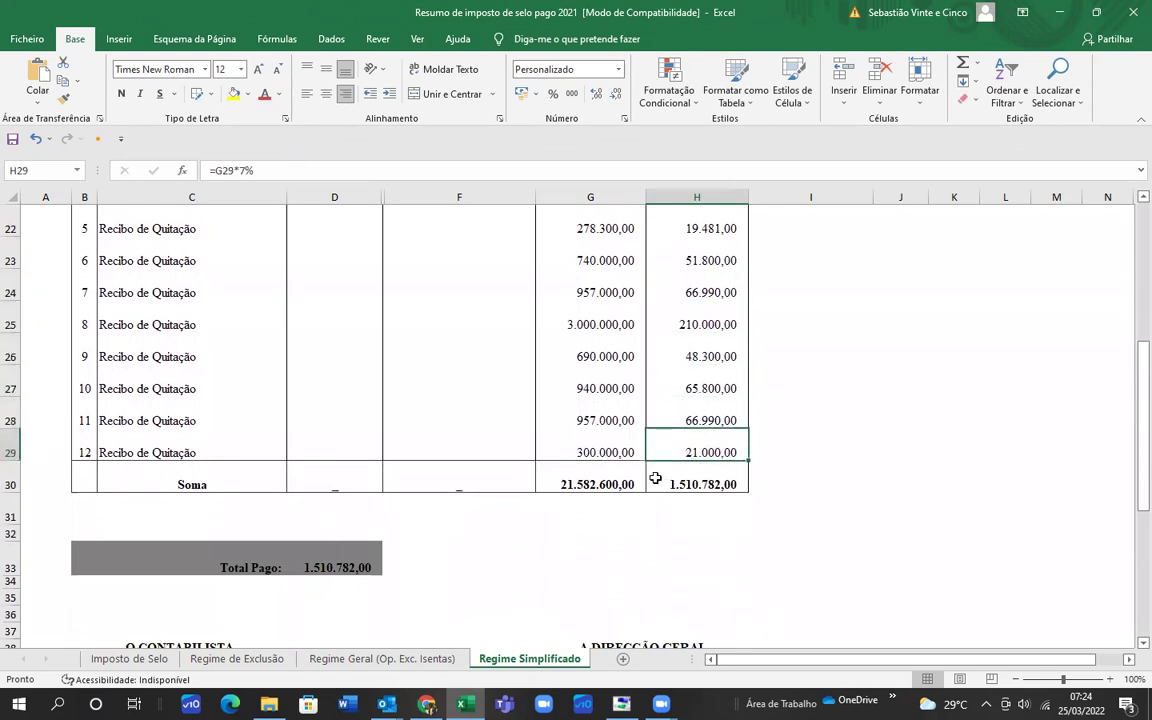
Step: Switch to the declaration form in Chrome and enter Recibo de Quitação with verba 23.3 on line 1
click(427, 704)
click(50, 17)
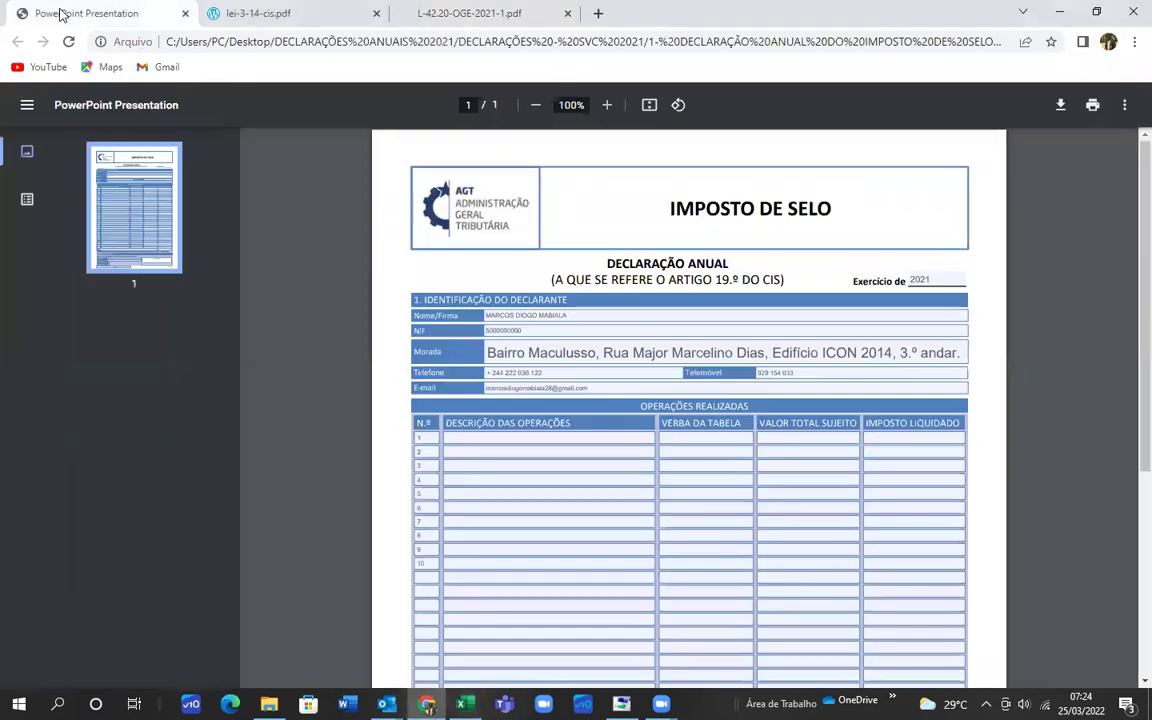
click(566, 438)
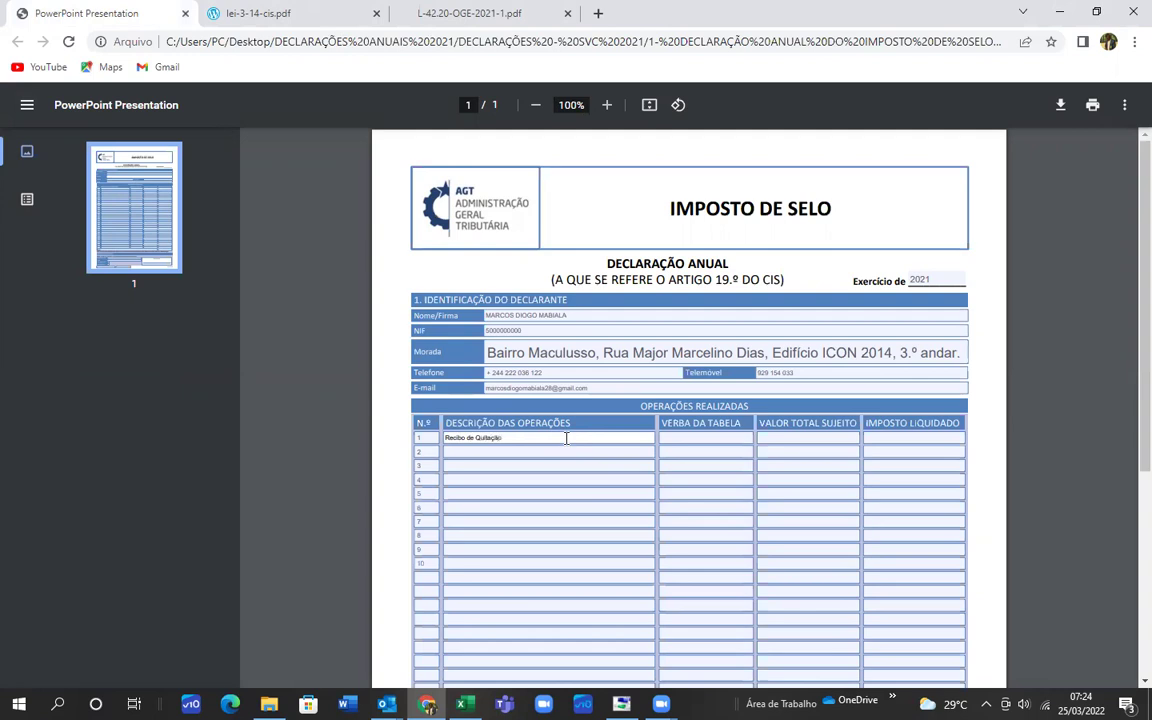
click(700, 438)
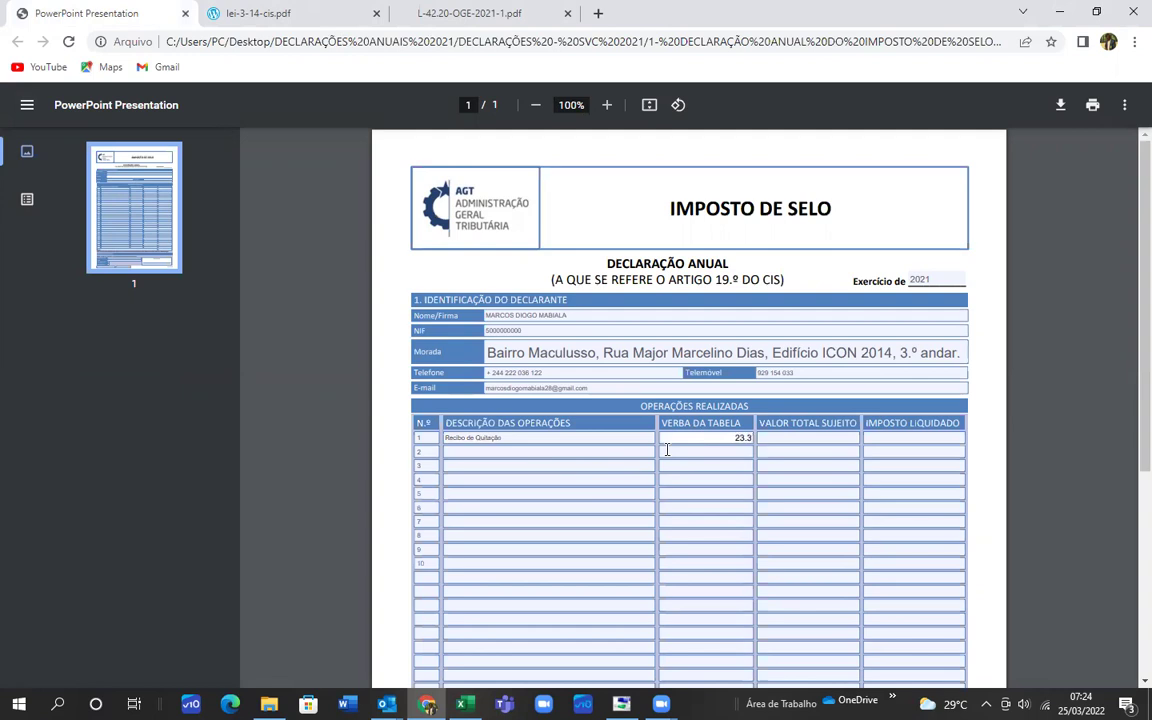
Step: Copy the first receipt's taxable amount, 5000000, from the Excel summary into line 1's Valor Total Sujeito in the Chrome form
click(792, 436)
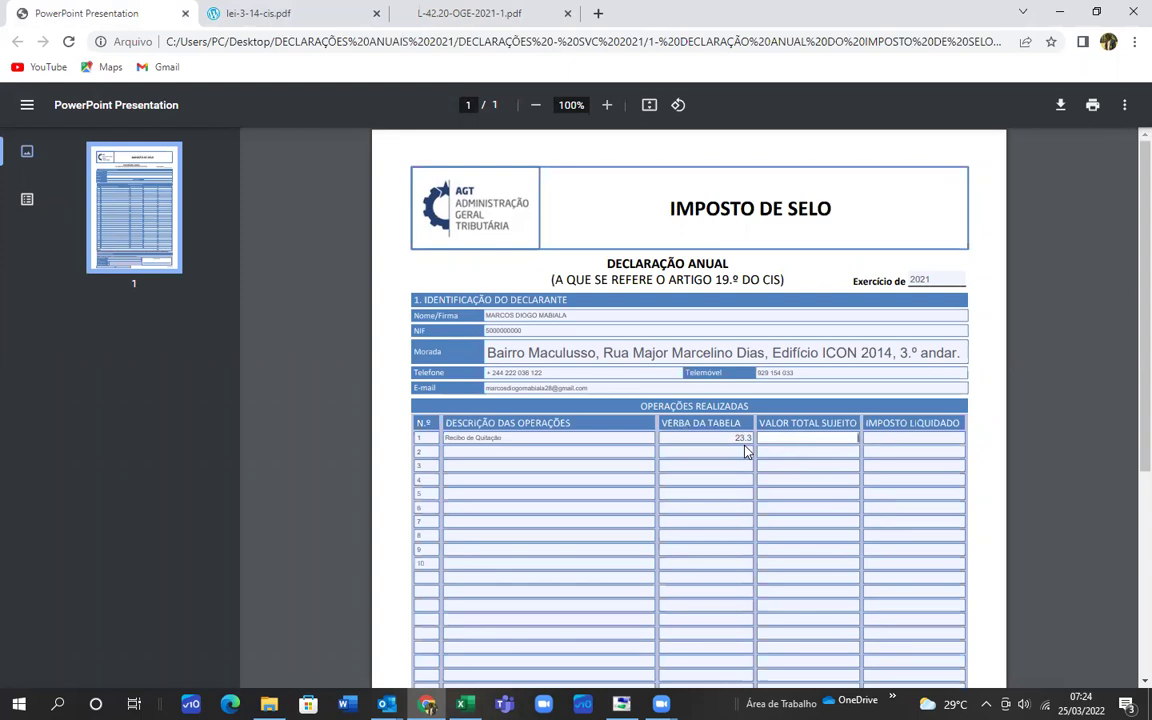
click(462, 704)
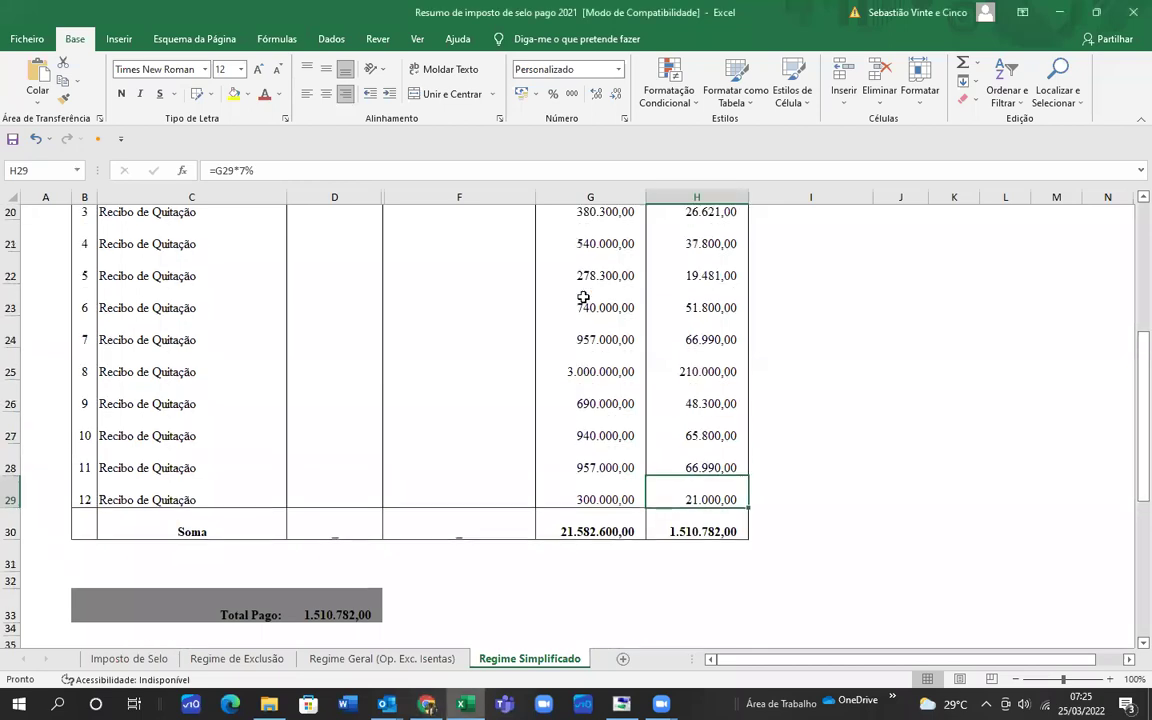
scroll(583, 298, up, 3)
double_click(571, 396)
double_click(618, 396)
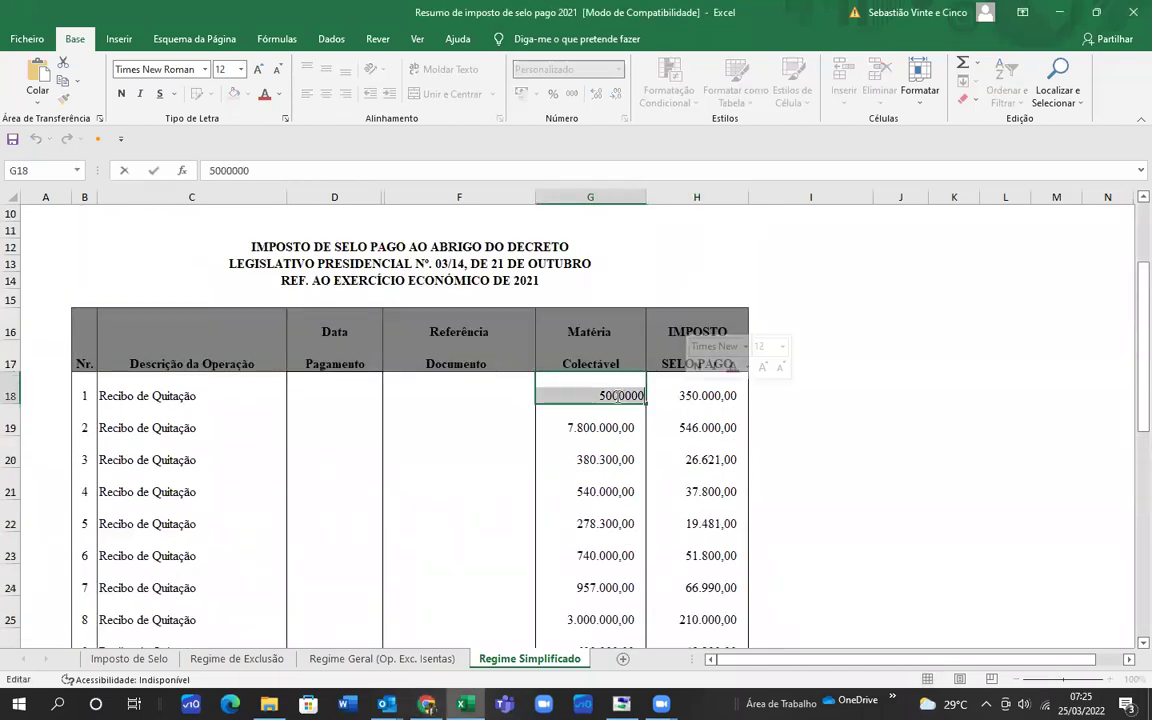
right_click(618, 396)
click(632, 426)
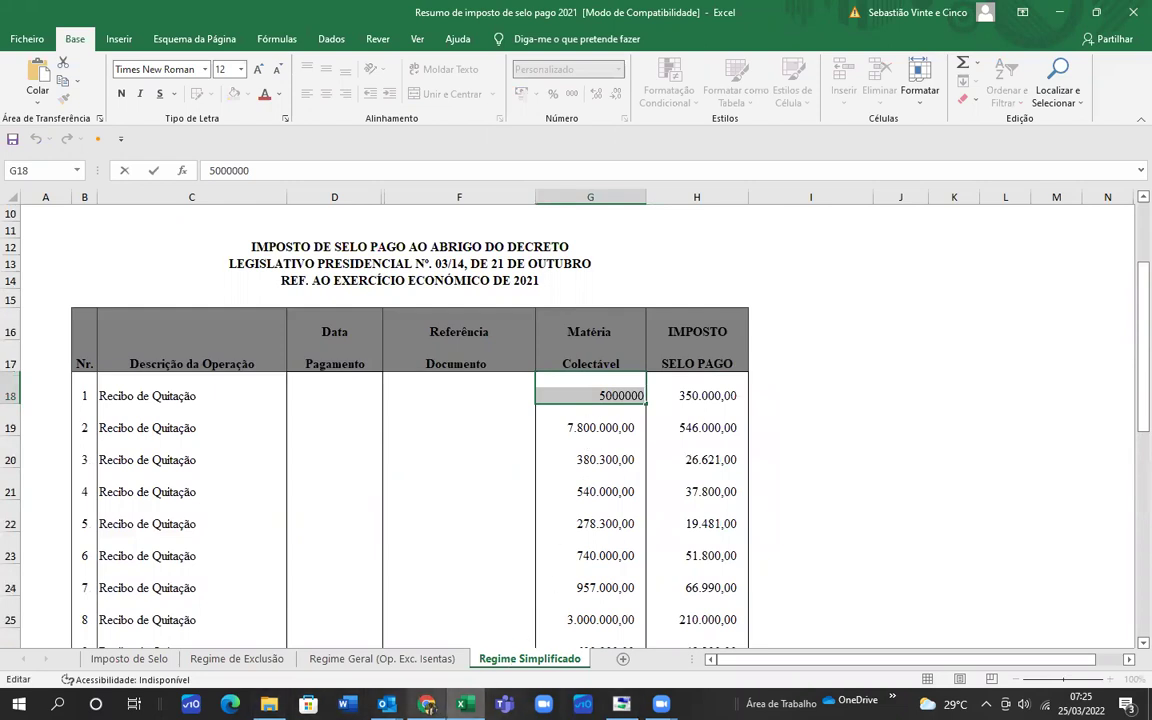
click(427, 704)
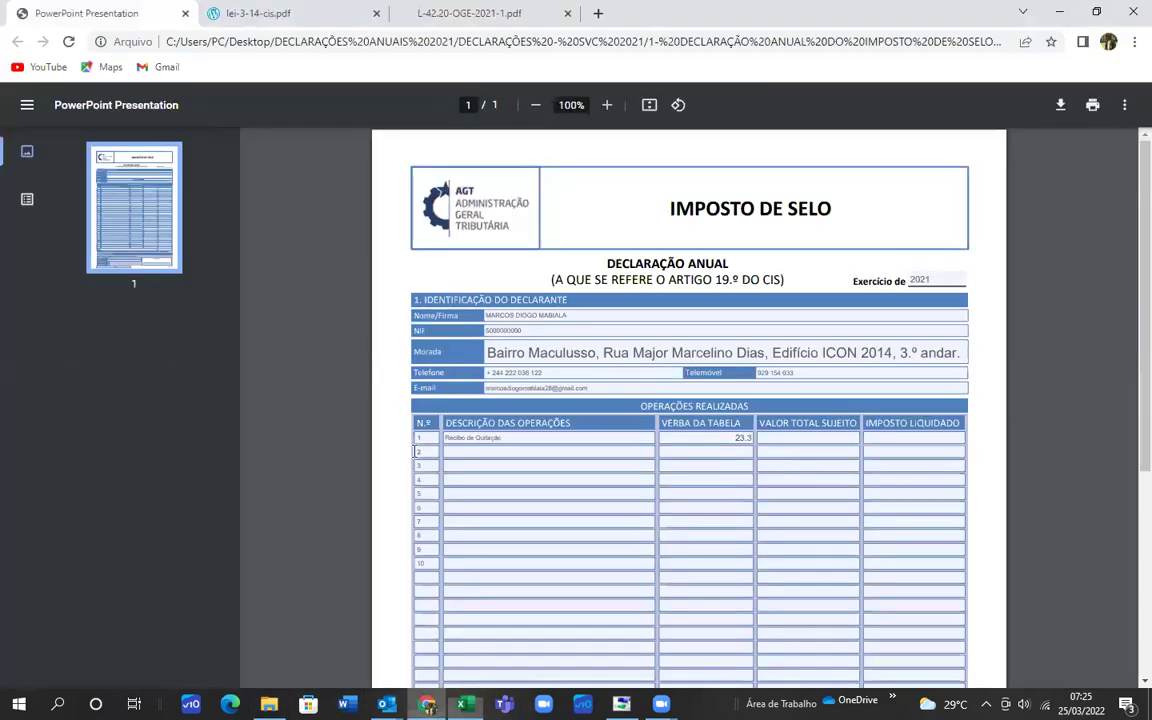
right_click(838, 437)
click(872, 557)
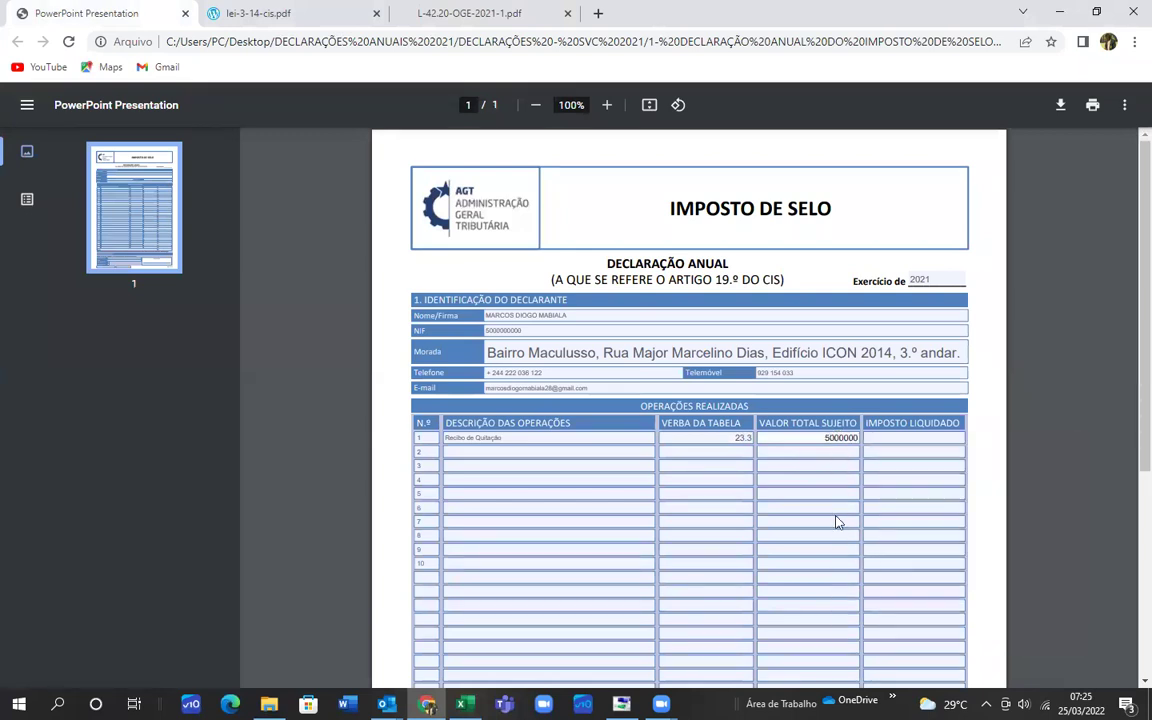
Step: Format line 1's Valor Total Sujeito as 5.000.000,00
key(Left)
key(Left)
key(Left)
key(Left)
key(Left)
key(Left)
text(.)
key(Right)
key(Right)
key(Right)
text(.)
click(808, 480)
Step: Check the first receipt's stamp tax in Excel and enter 350.000,00 as line 1's Imposto Liquidado in the Chrome form
key(alt+Tab)
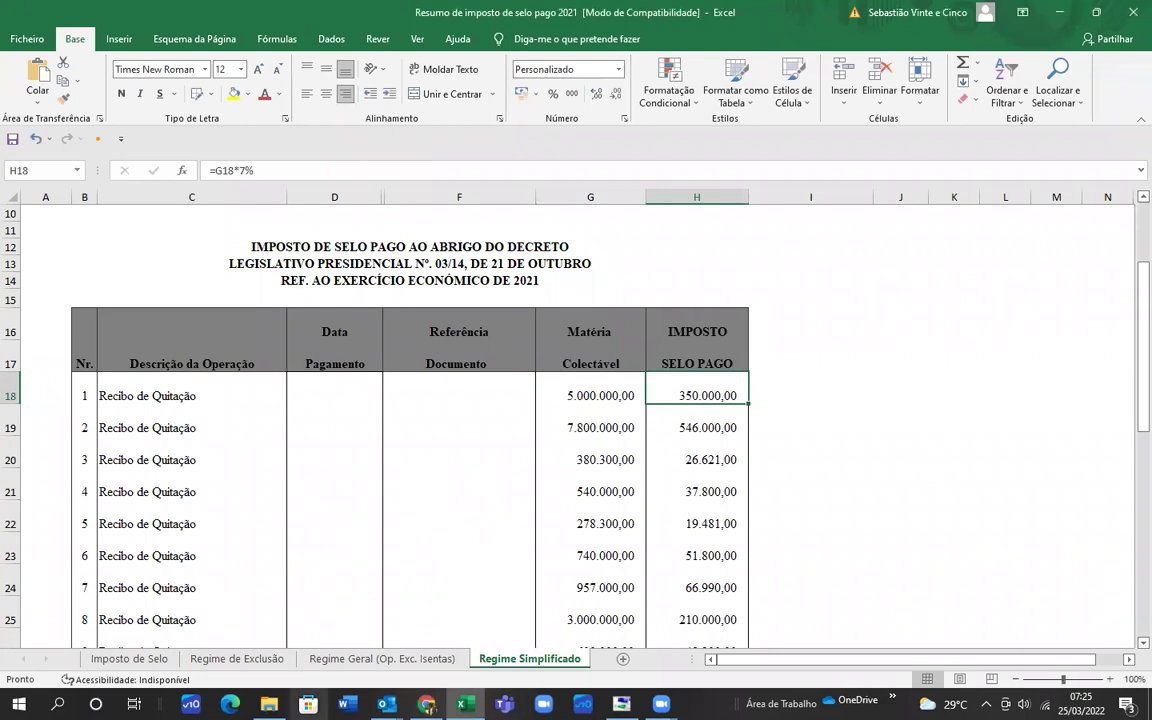
click(426, 704)
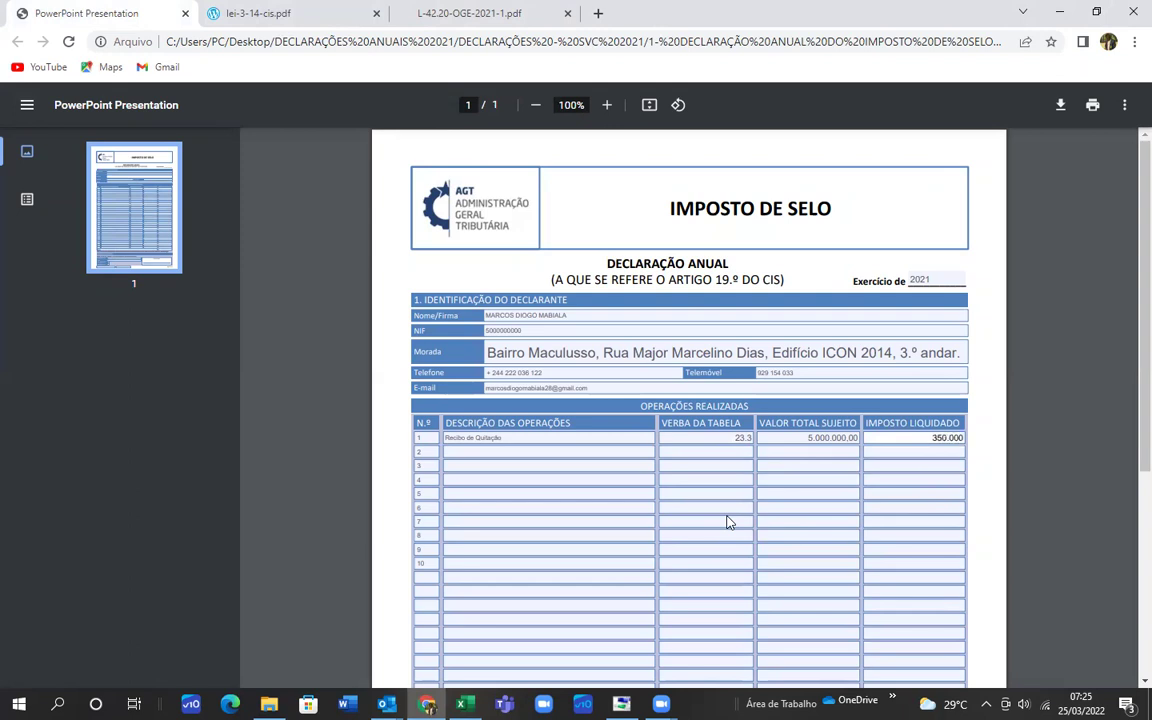
text(,00)
click(837, 504)
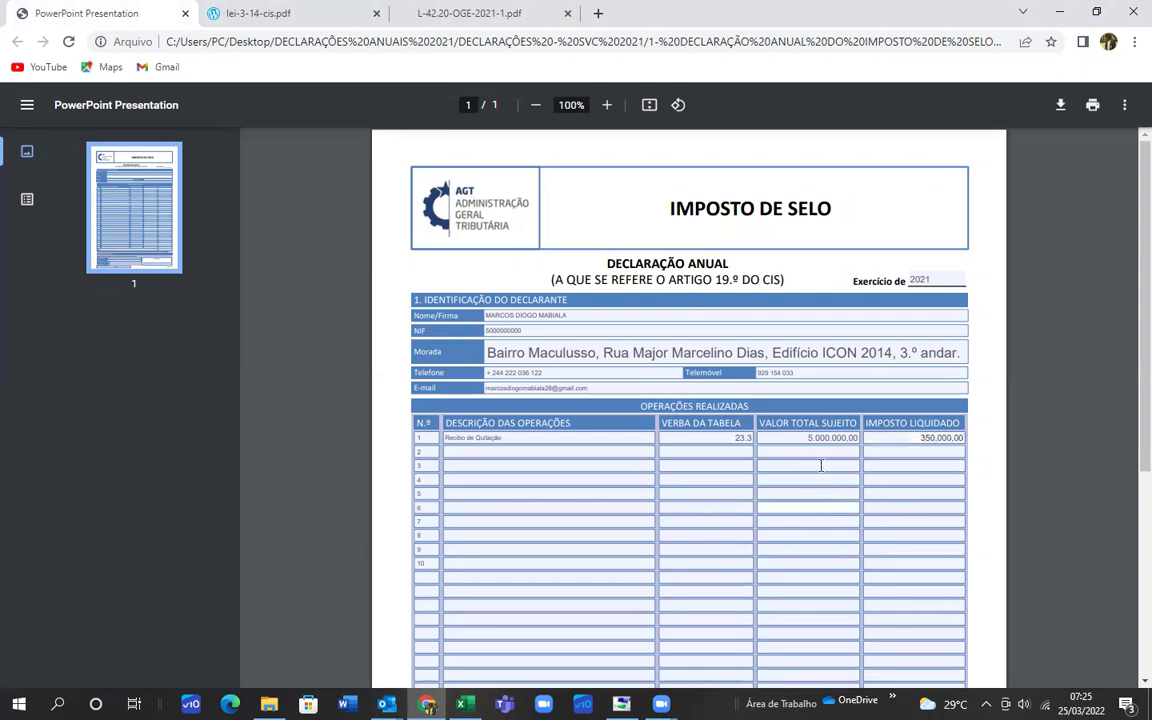
Step: Check the receipt numbering in Excel and number the form's two lines after line 10 as 11 and 12
click(537, 466)
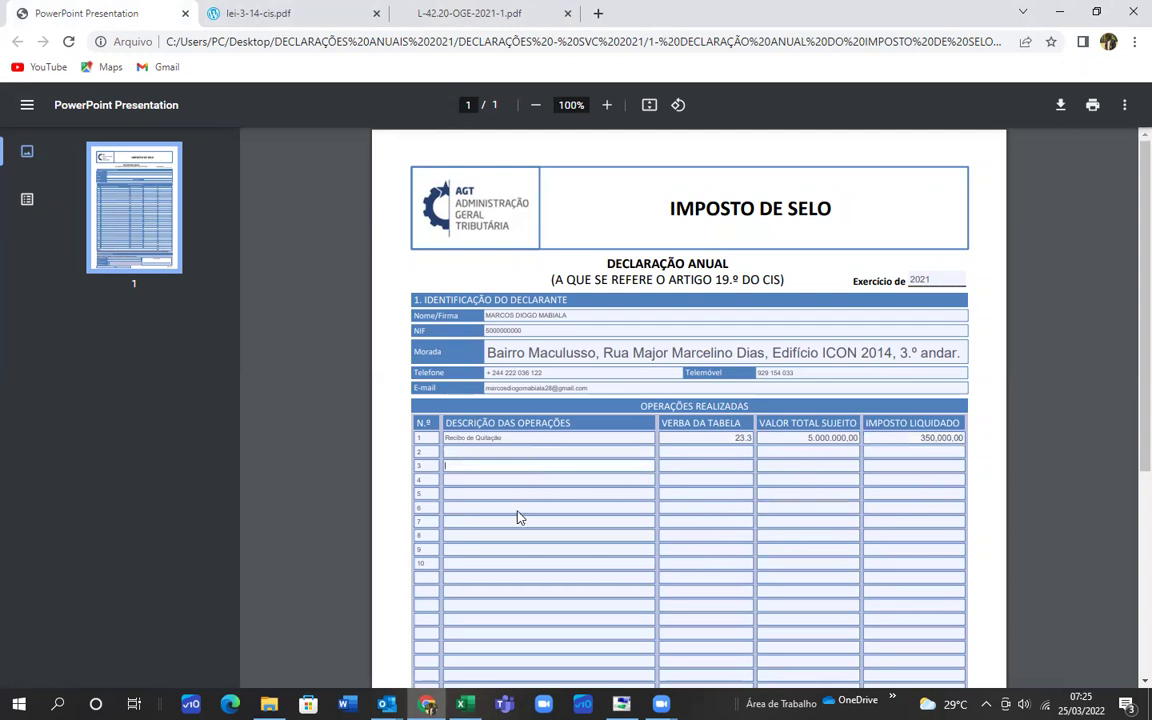
click(426, 577)
key(alt+Tab)
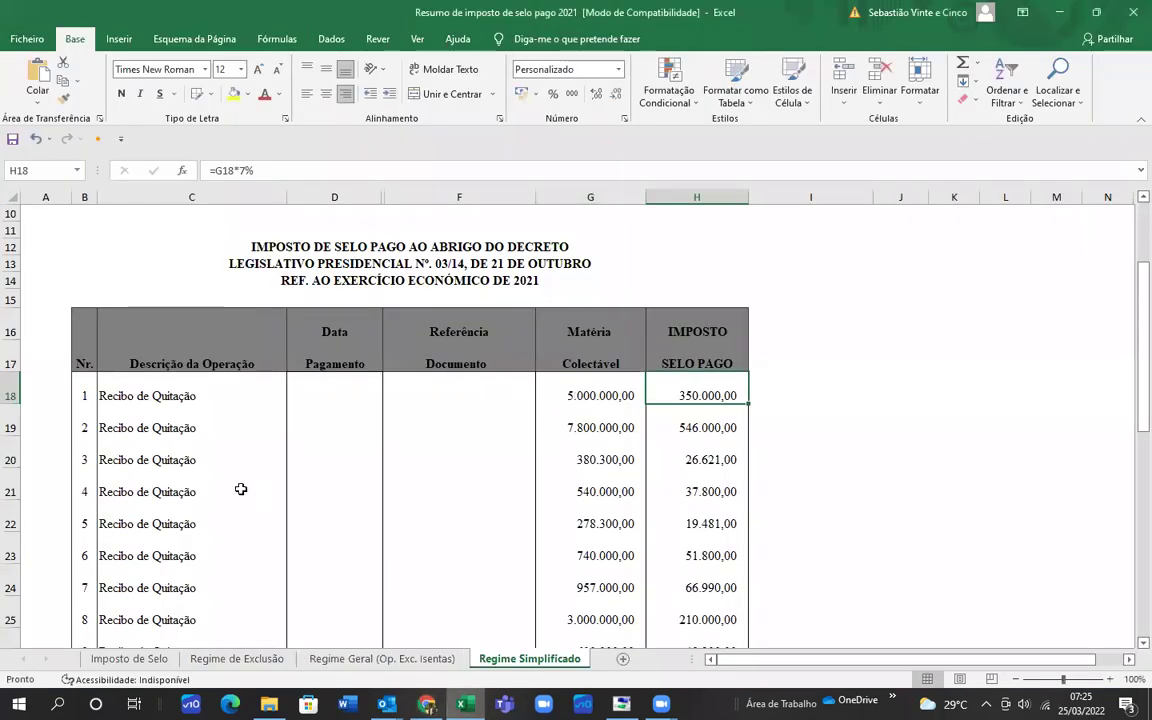
scroll(215, 440, down, 3)
scroll(71, 324, down, 1)
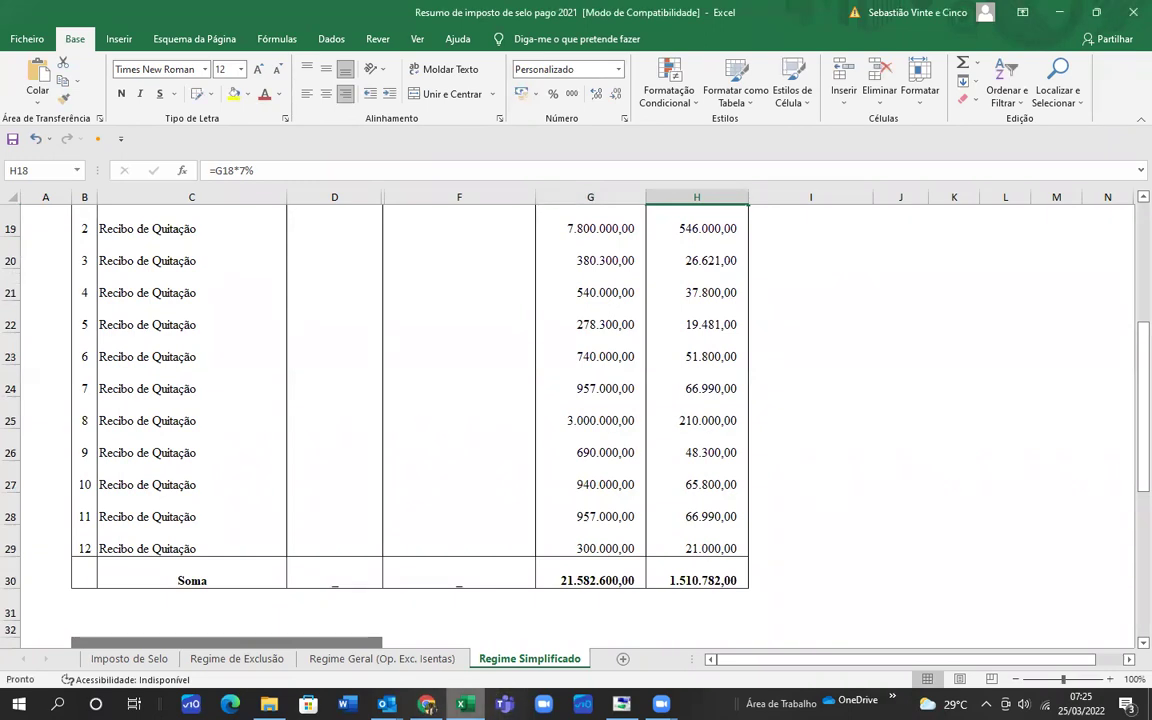
click(430, 665)
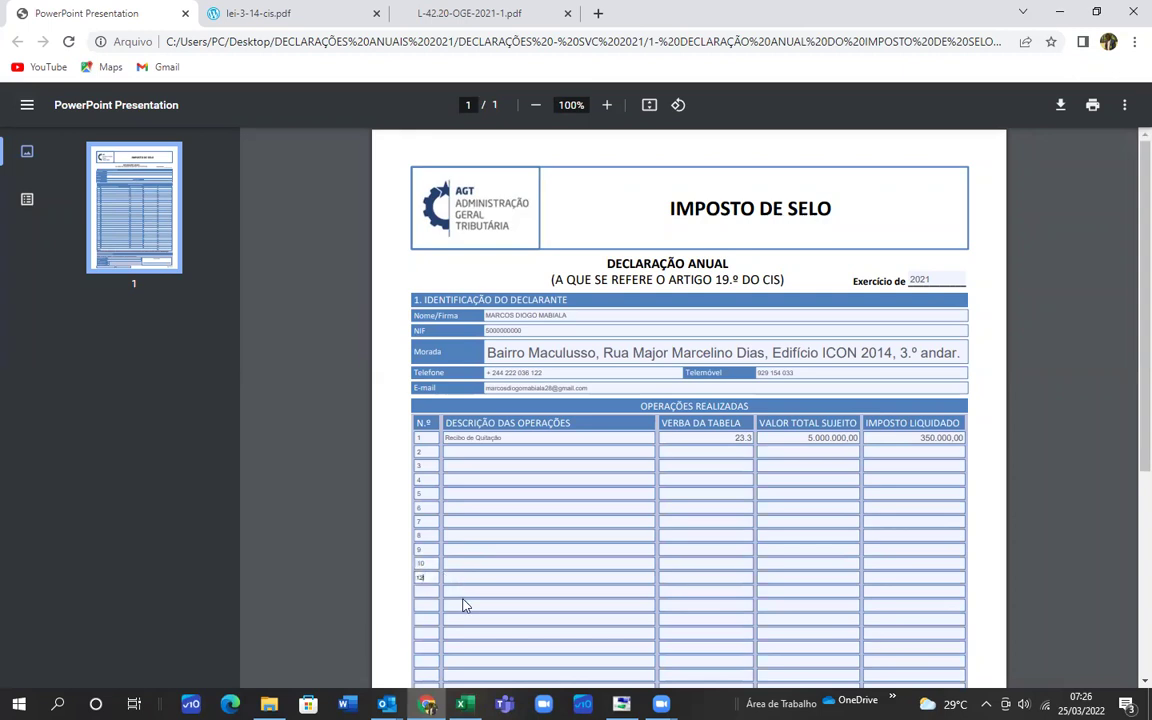
click(427, 589)
text(12)
key(BackSpace)
text(1)
click(421, 593)
Step: Compare the declaration's operation lines in Chrome with the receipts and stamp tax sum in Excel's Regime Simplificado sheet
click(462, 704)
scroll(494, 399, up, 3)
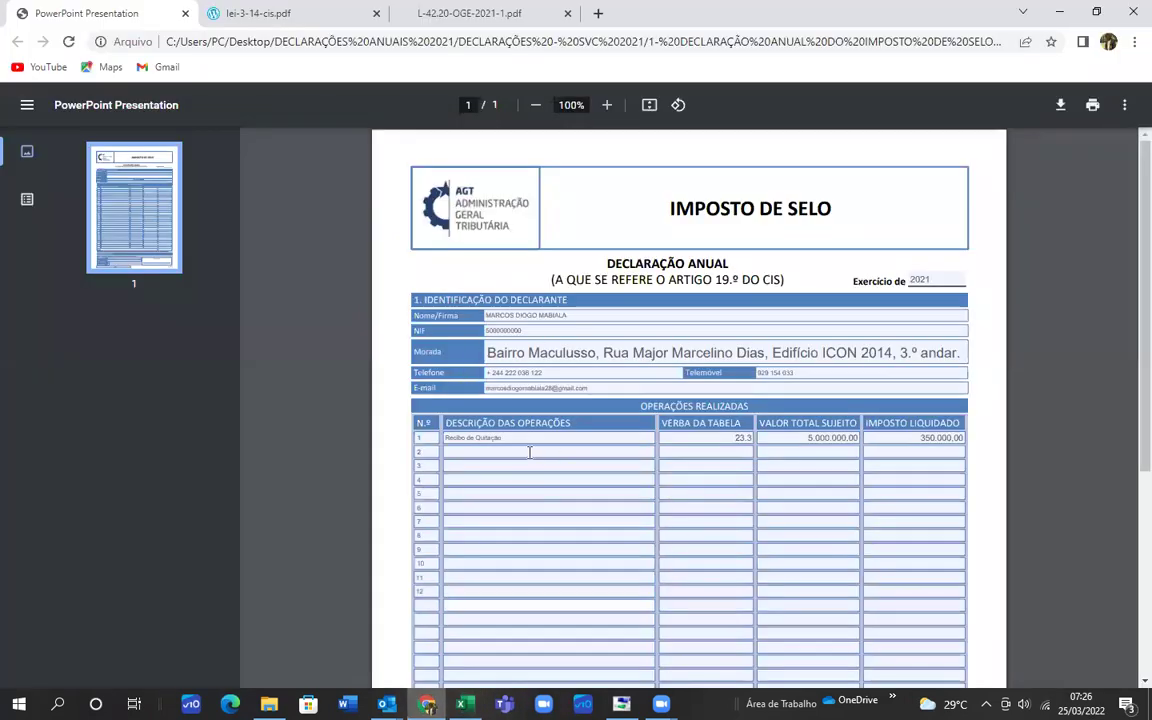
click(522, 452)
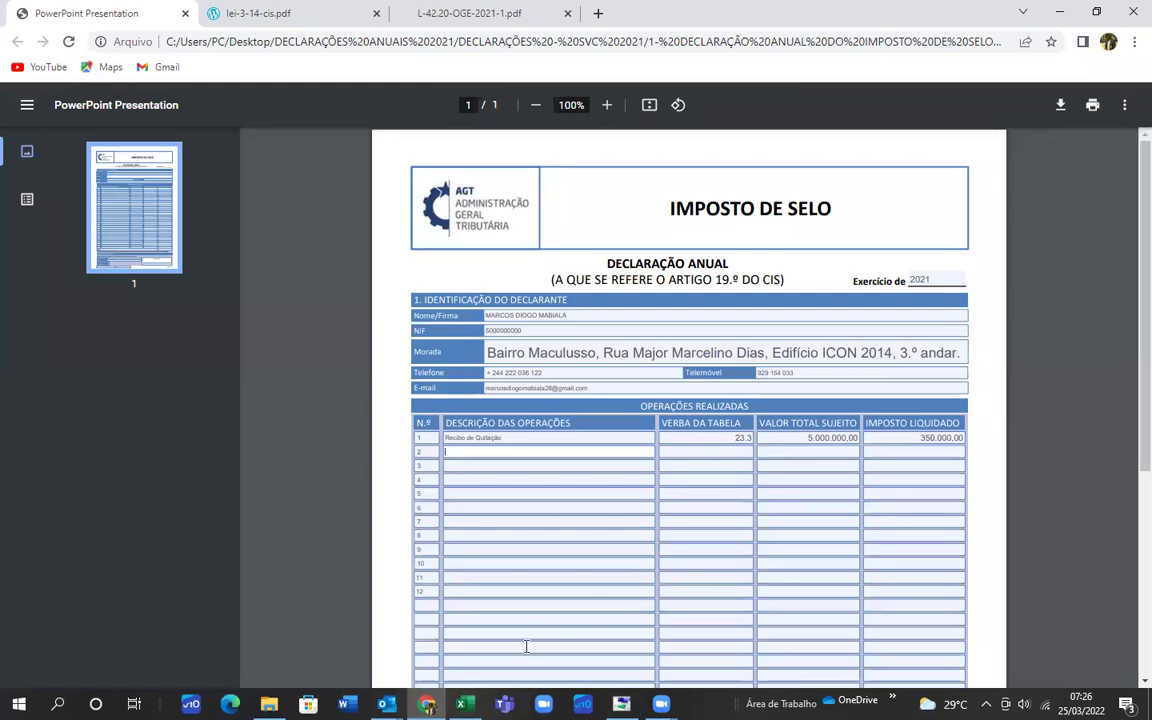
click(462, 704)
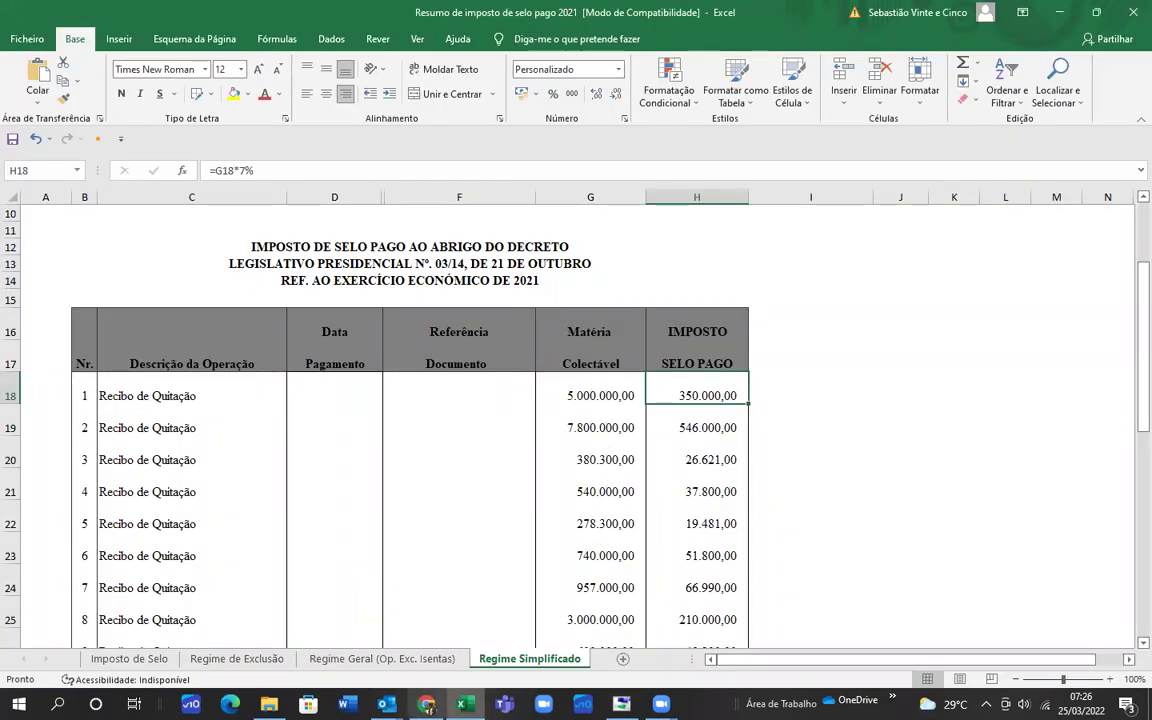
click(429, 704)
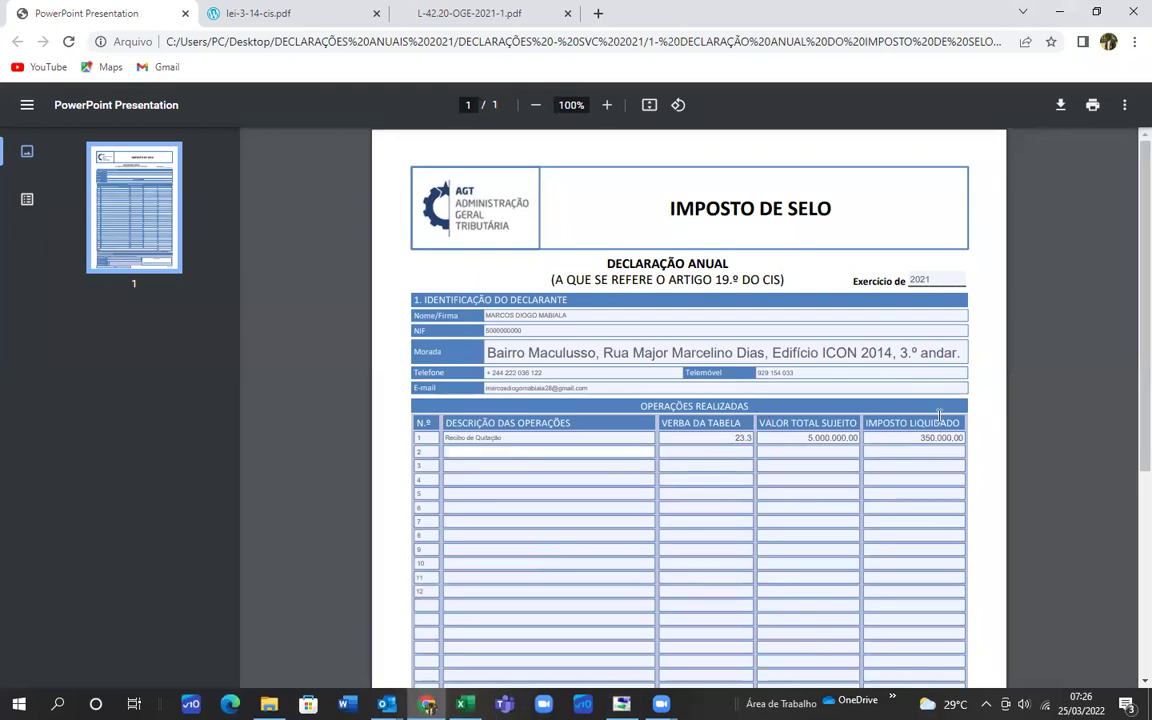
click(462, 704)
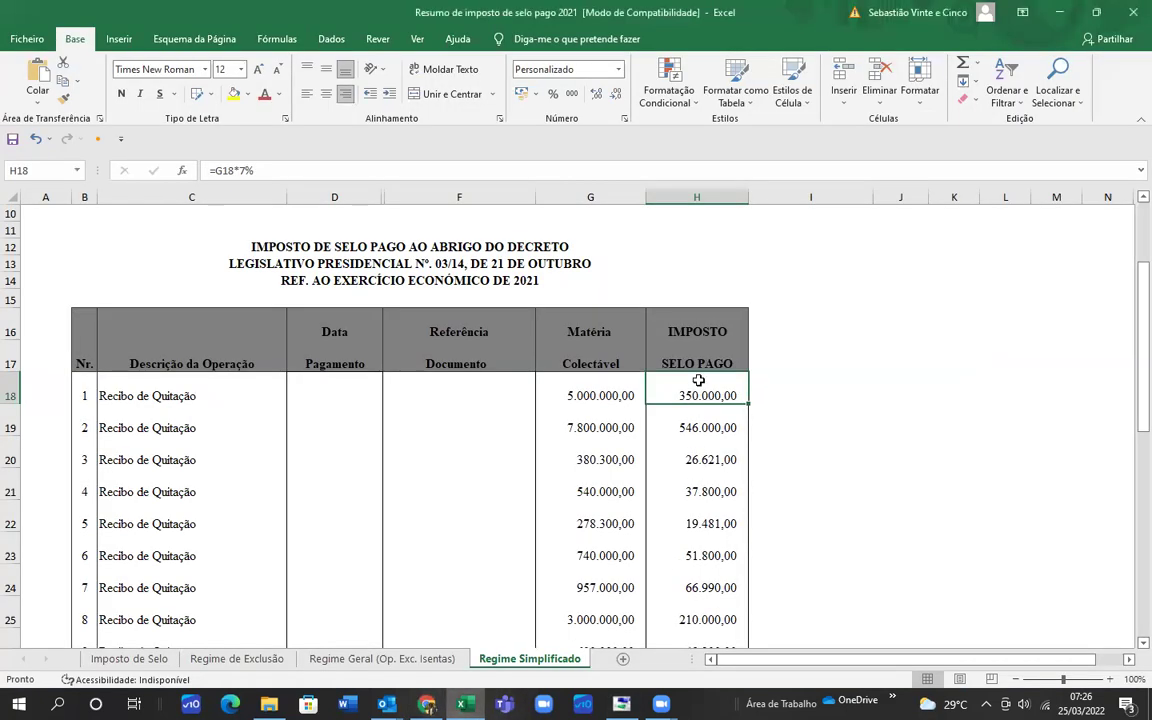
scroll(700, 395, down, 1)
scroll(708, 473, down, 4)
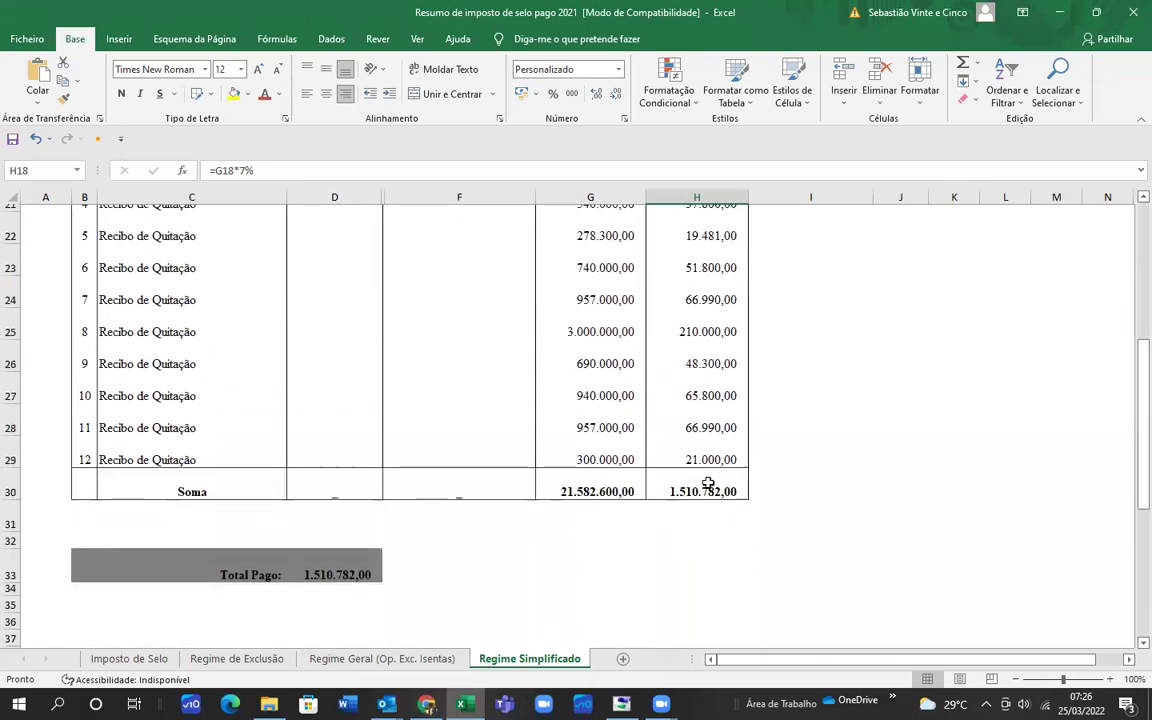
click(725, 494)
scroll(690, 482, up, 5)
scroll(689, 481, up, 1)
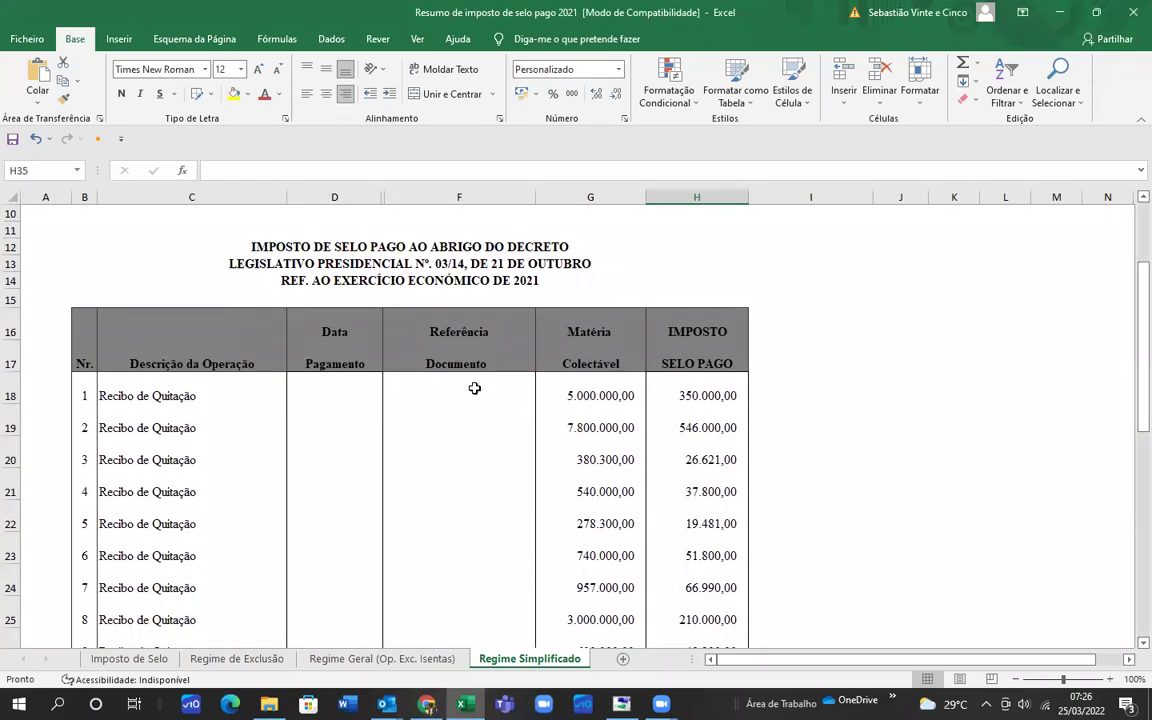
Step: Examine the Referência Documento column from the first to the eighth receipt and view the rest of the table
click(463, 388)
click(476, 428)
click(479, 460)
click(478, 492)
click(477, 523)
click(476, 556)
click(474, 588)
click(483, 610)
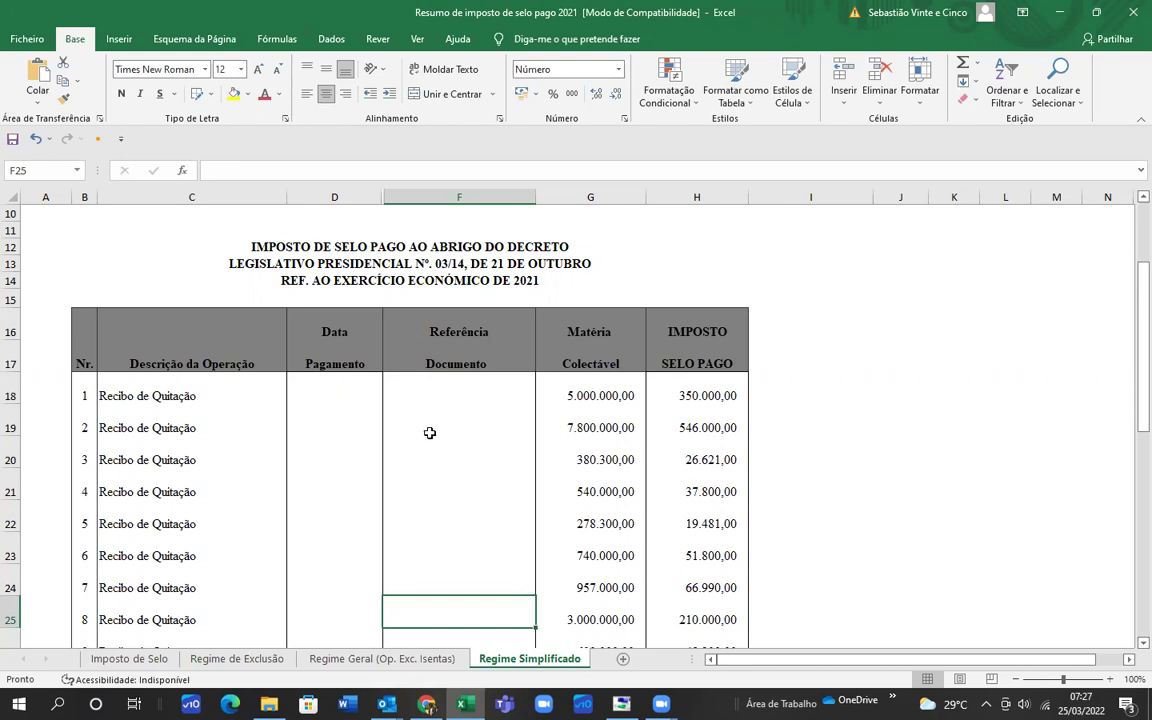
scroll(429, 432, down, 3)
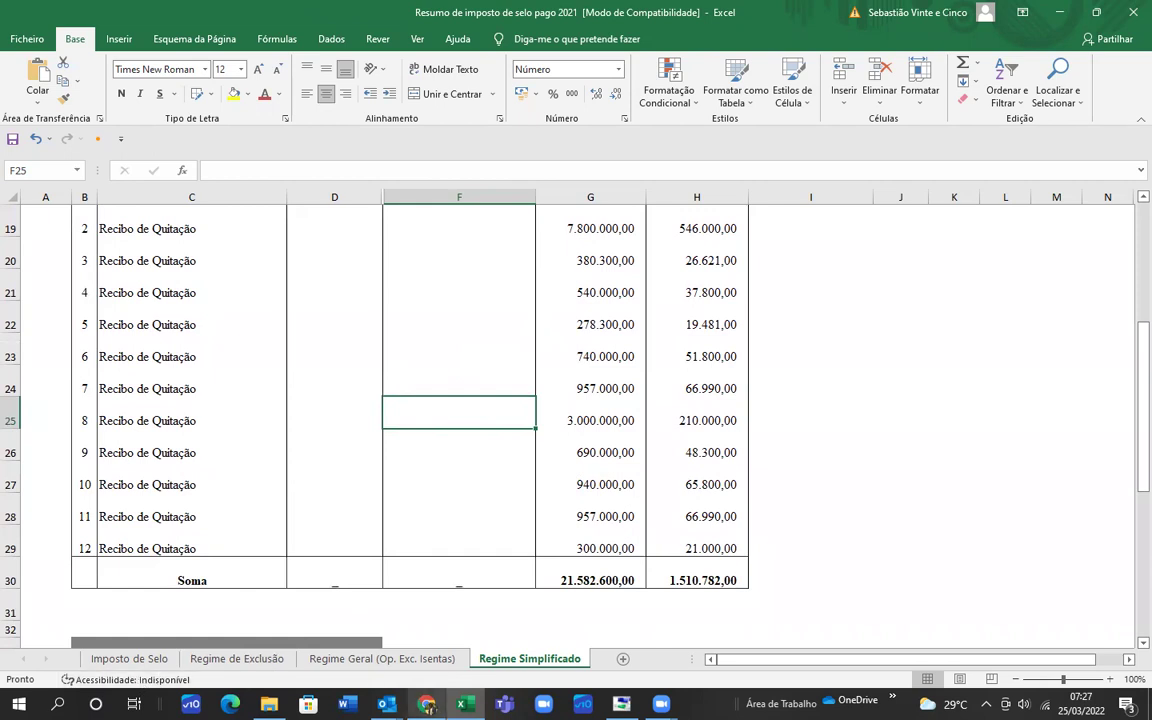
Step: Switch to the declaration form in Chrome and examine the Imposto Liquidado column down to the Total field
click(427, 704)
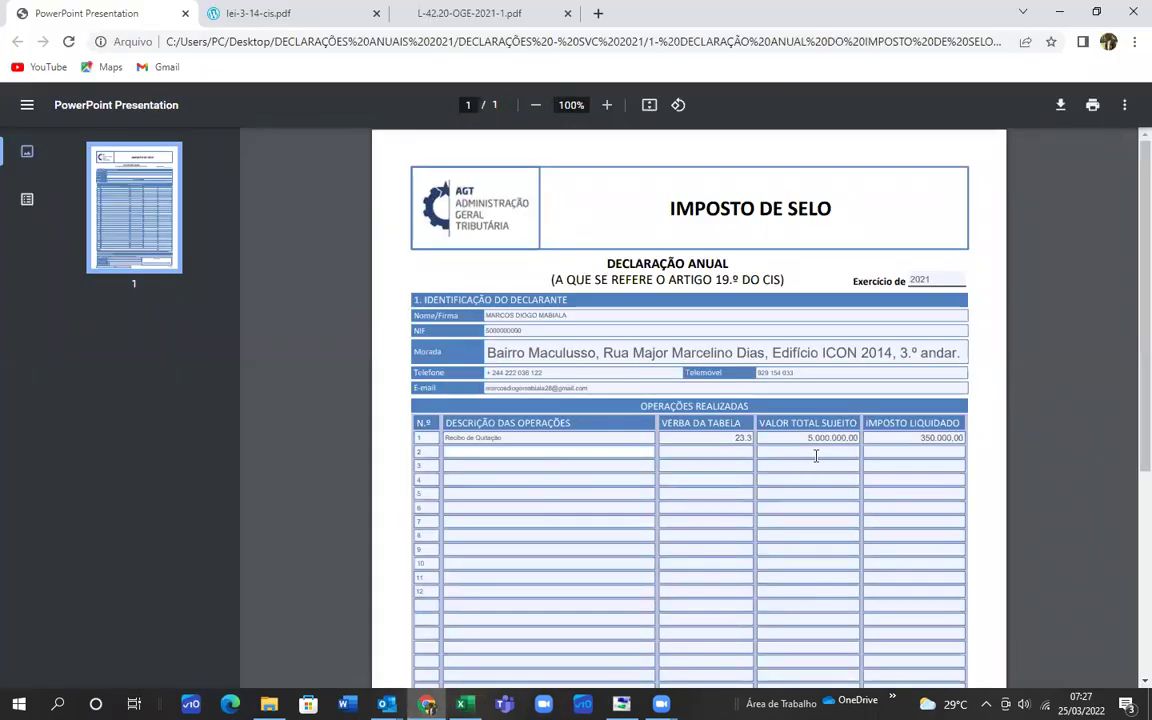
scroll(816, 456, down, 3)
scroll(836, 339, up, 1)
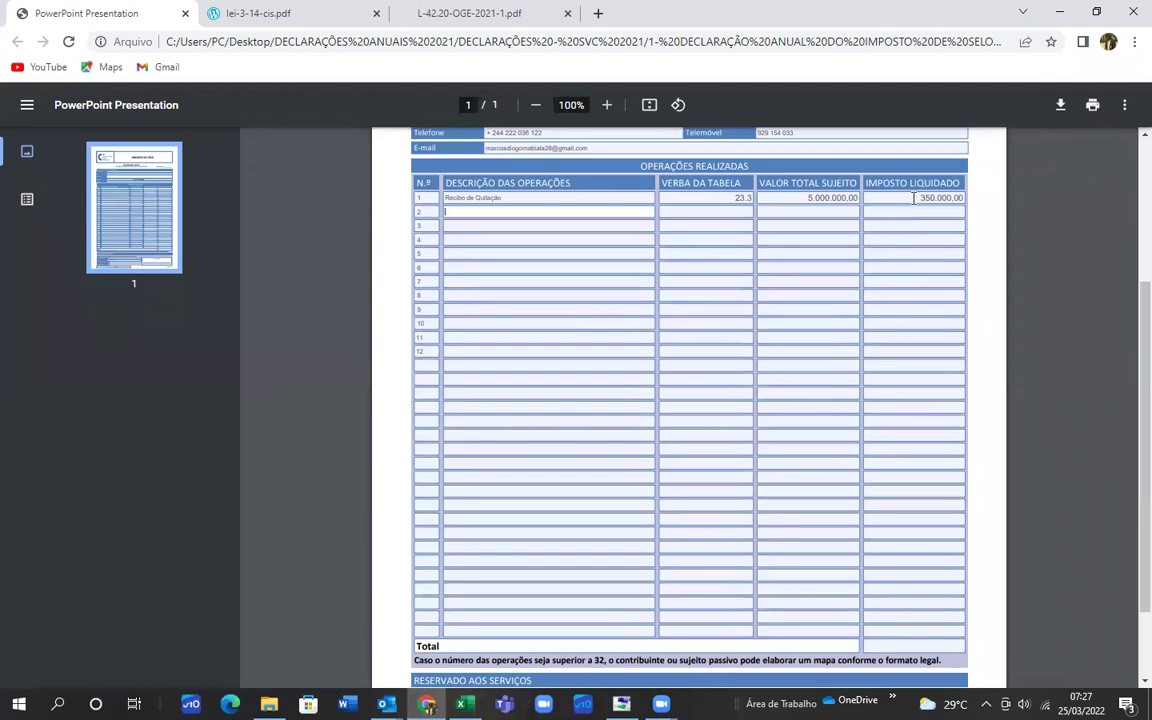
click(918, 268)
click(918, 295)
click(918, 309)
click(918, 337)
click(919, 379)
scroll(913, 419, down, 1)
click(916, 543)
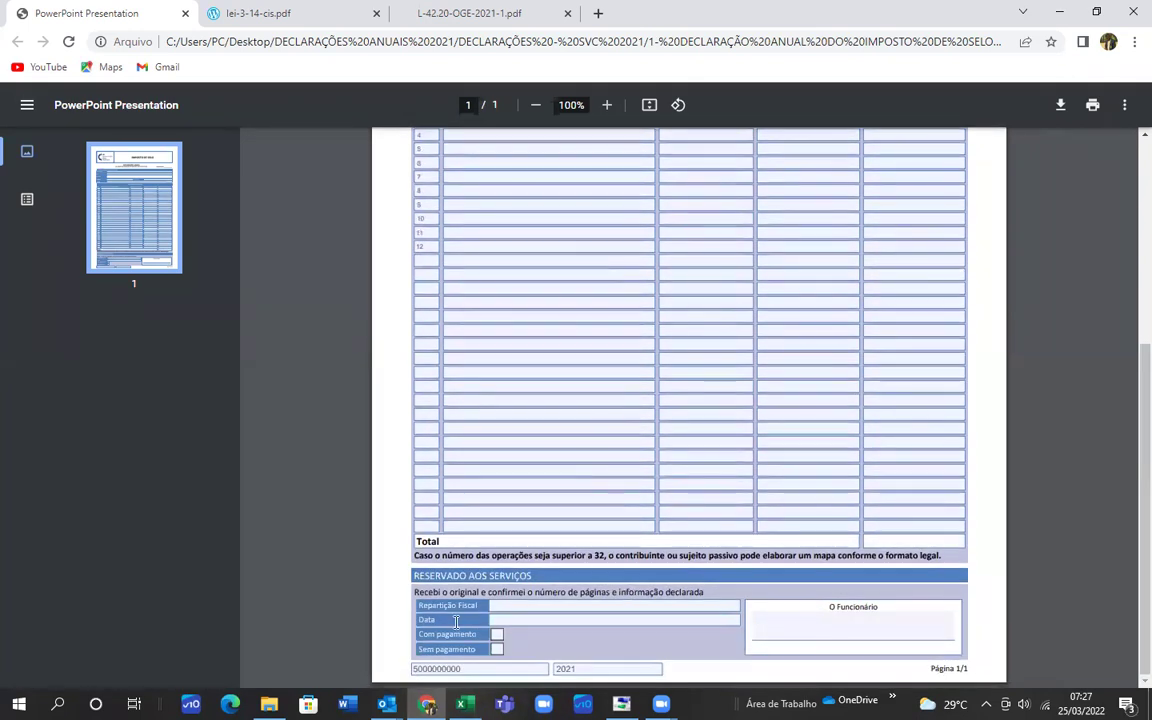
Step: Check the stamp tax sum in Excel's Regime Simplificado sheet and enter 1.510.782.00 in the declaration's Total field in Chrome
click(462, 704)
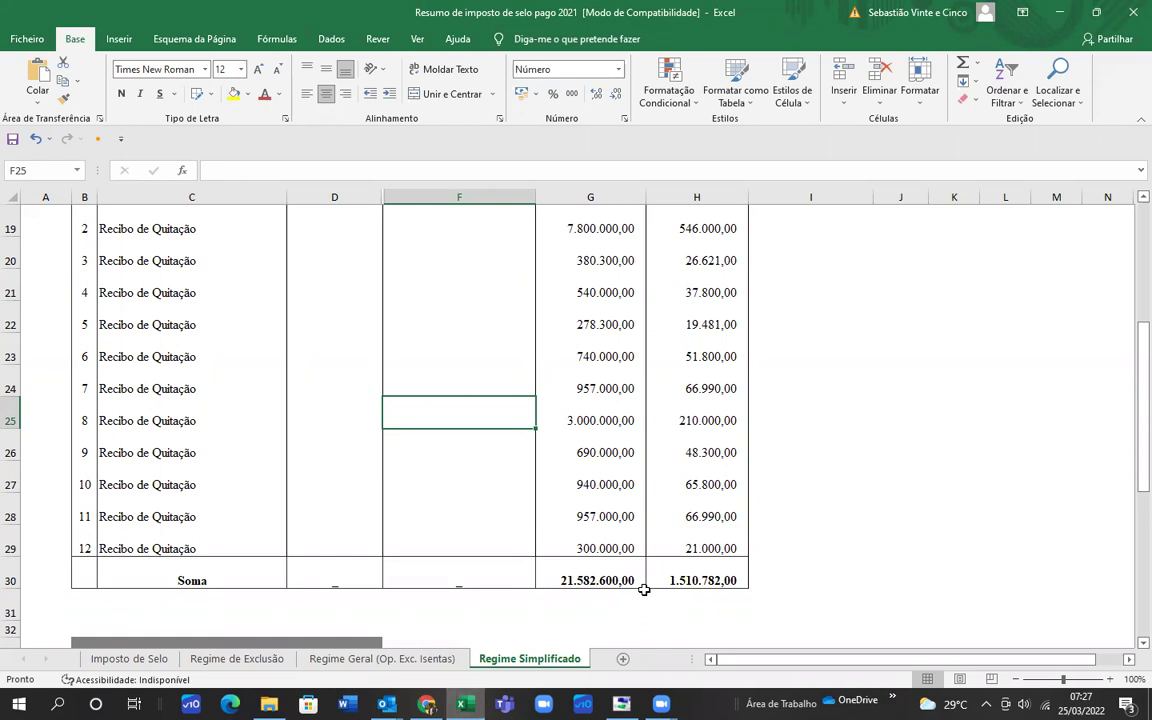
click(678, 582)
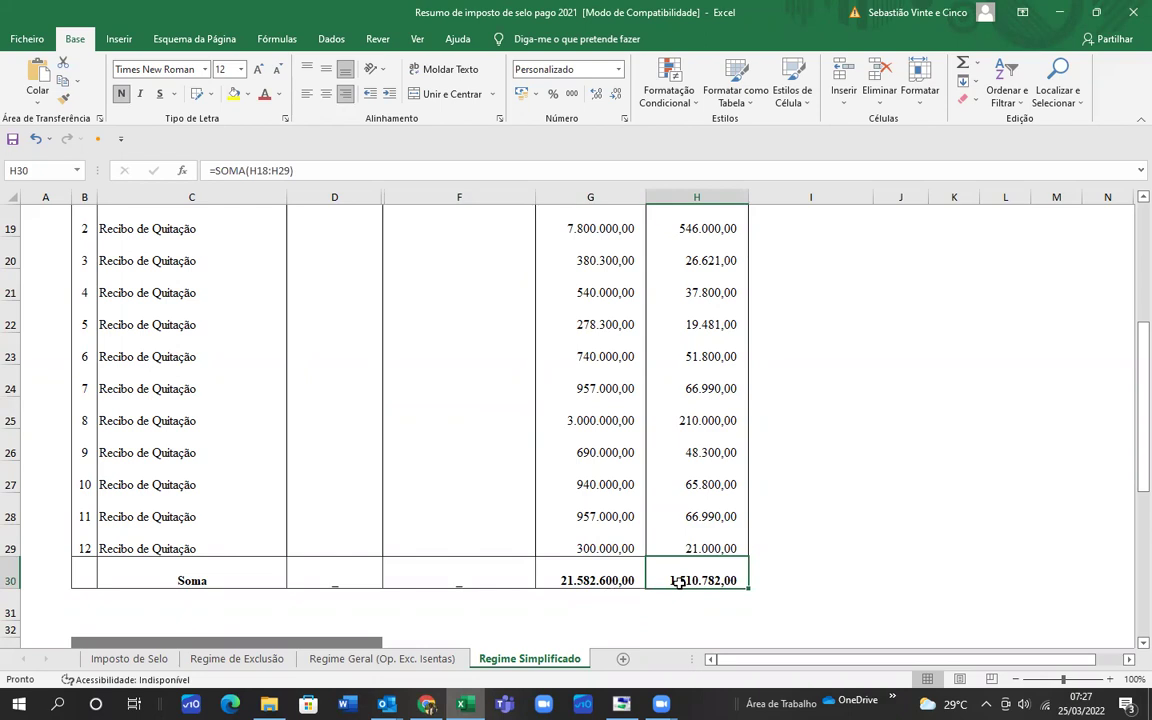
scroll(695, 262, up, 1)
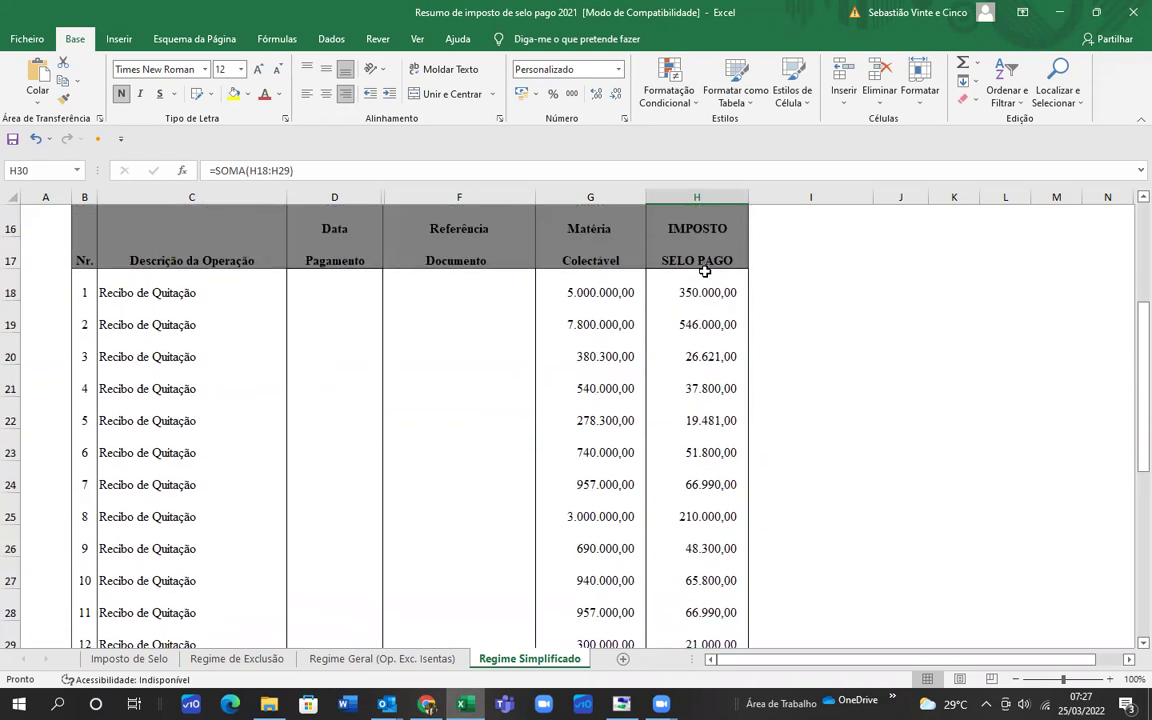
click(428, 705)
click(880, 541)
text(1.51)
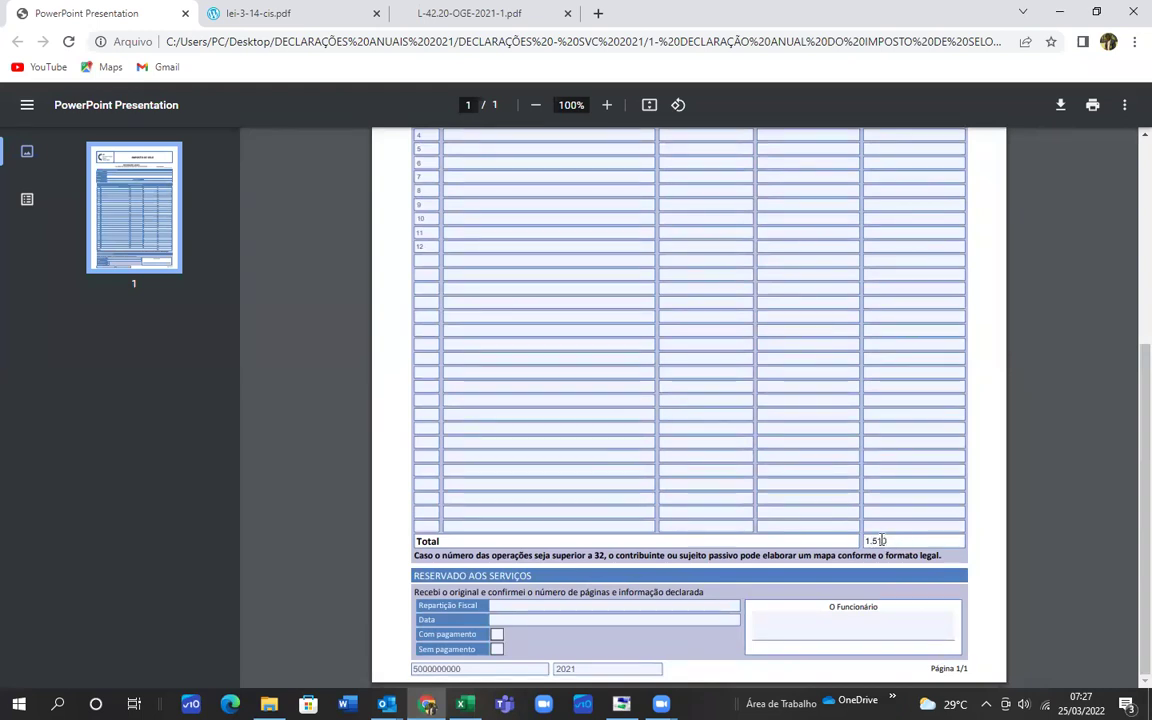
text(0.782.00)
drag(892, 540, 857, 544)
click(868, 542)
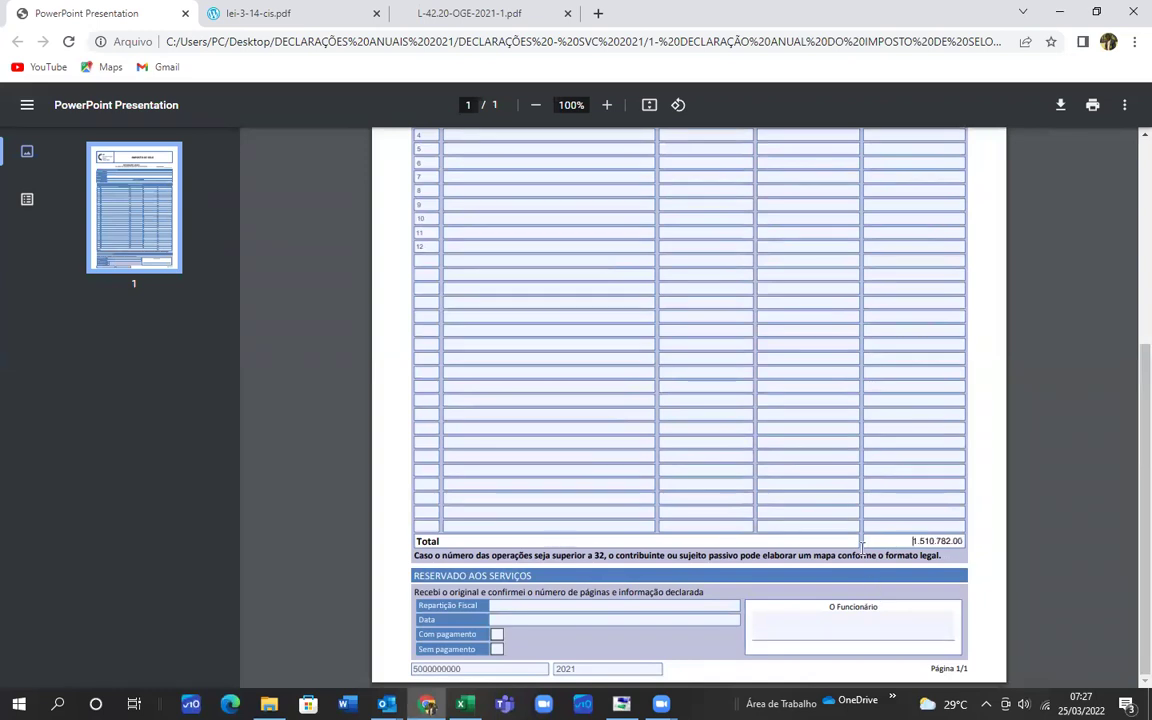
Step: Review the declaration from the declarant identification and operation lines to the Total field and the section reserved for the services
scroll(873, 459, up, 3)
scroll(873, 459, up, 2)
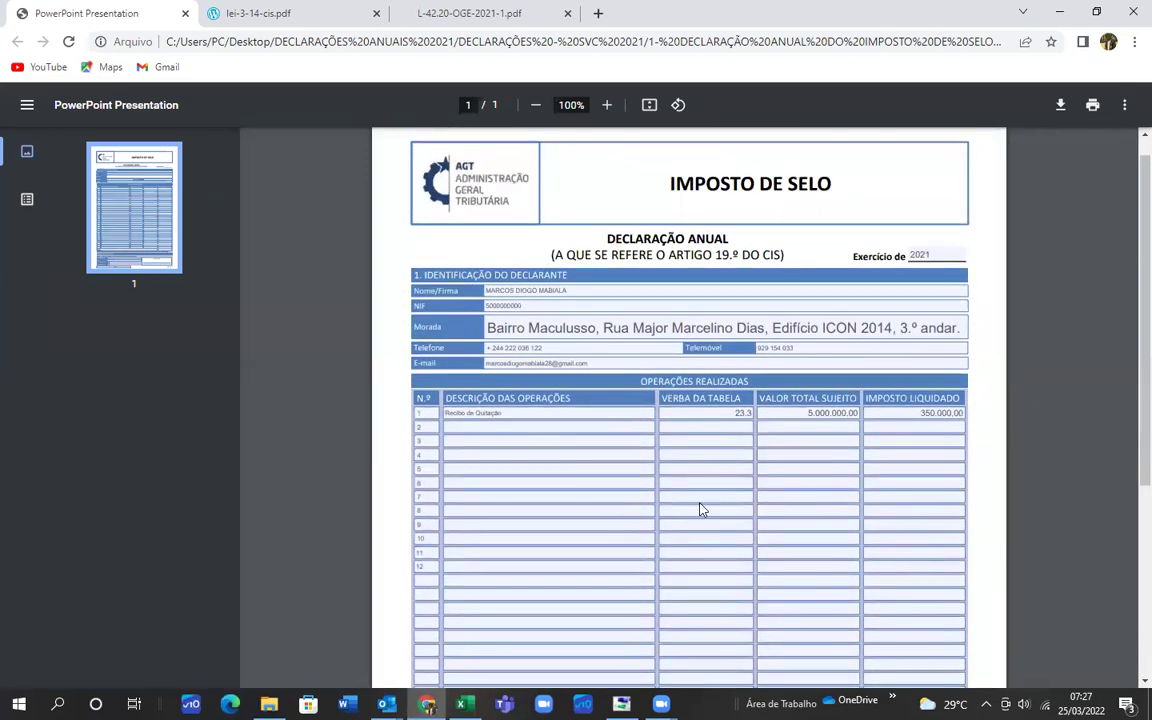
scroll(699, 507, down, 3)
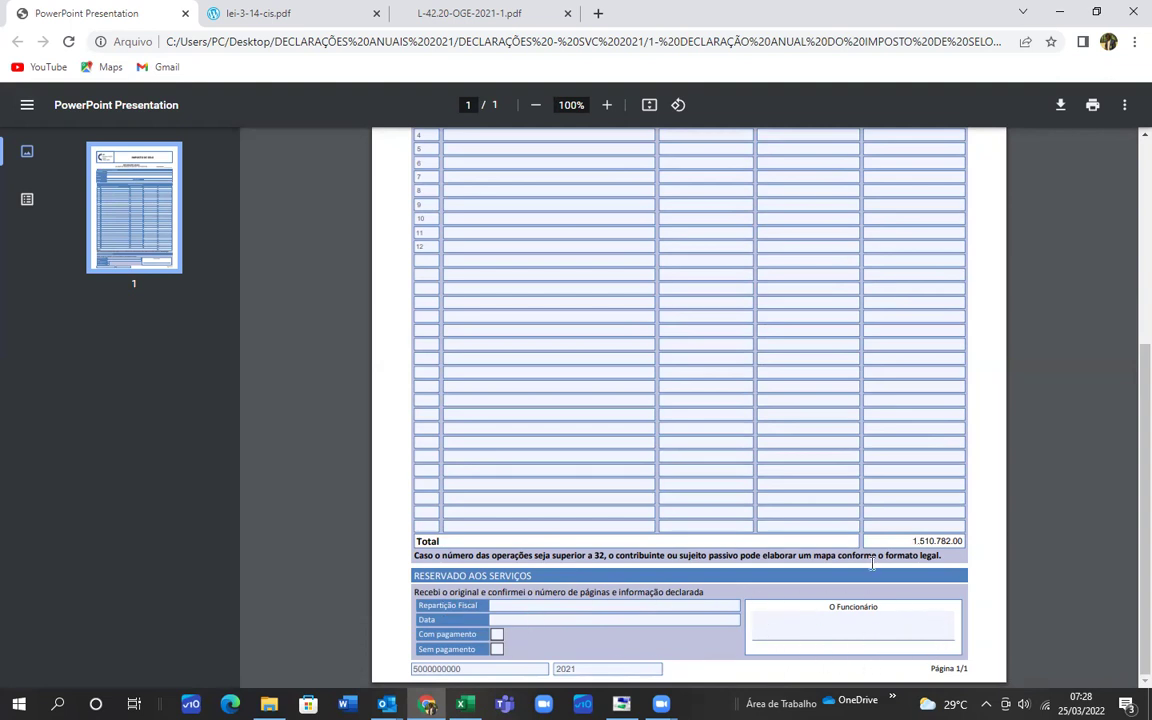
scroll(872, 562, up, 1)
scroll(872, 562, up, 3)
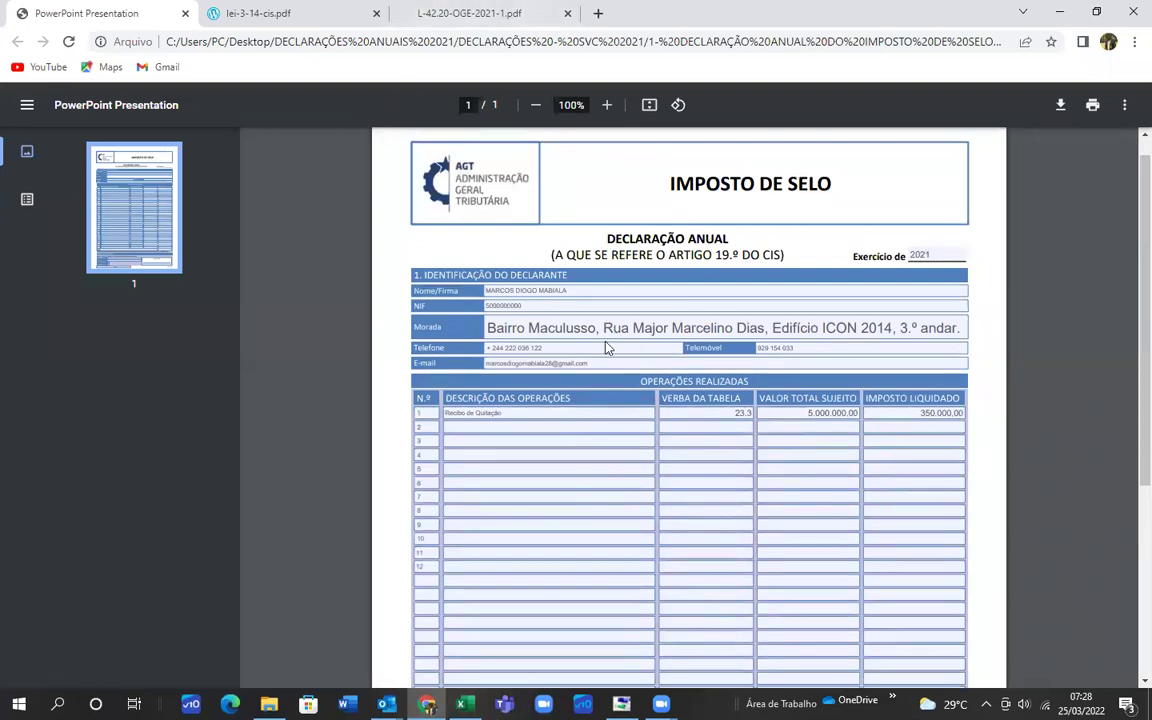
Step: Examine the empty Valor Total Sujeito fields of the operation lines between 2 and 12
click(829, 444)
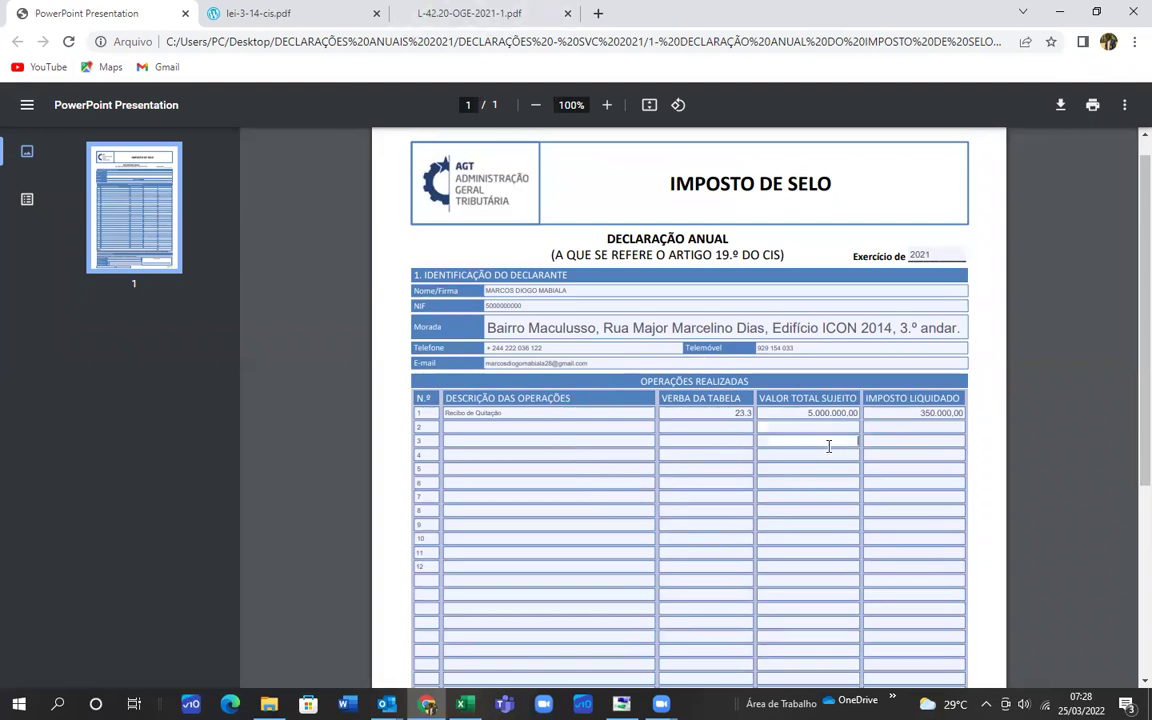
click(827, 496)
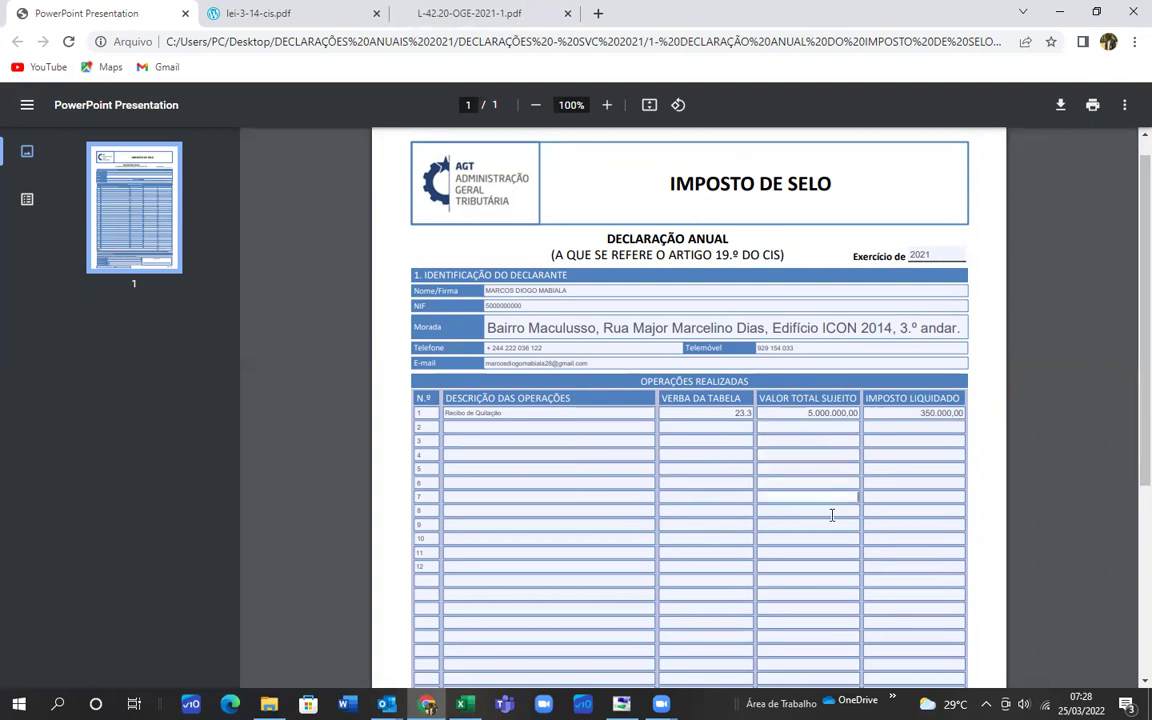
click(840, 567)
click(833, 524)
click(825, 440)
click(818, 427)
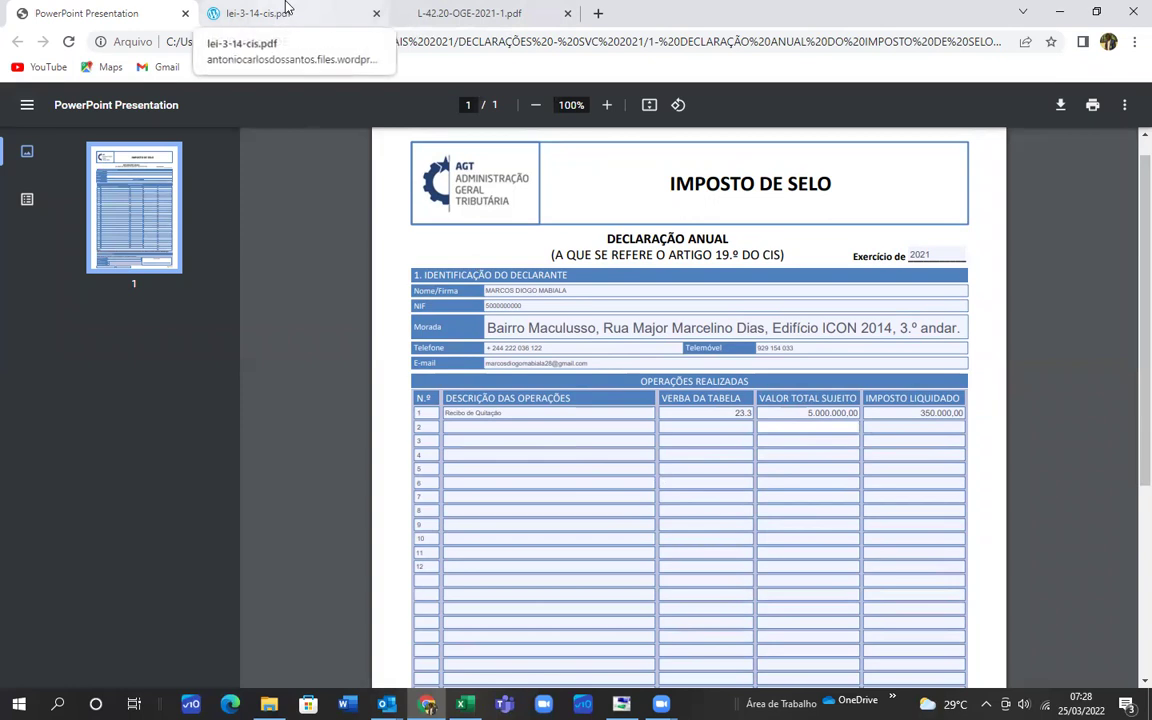
Step: View the L-42.20-OGE-2021-1.pdf and lei-3-14-cis.pdf documents, then return to the declaration and look over its operations table
click(449, 8)
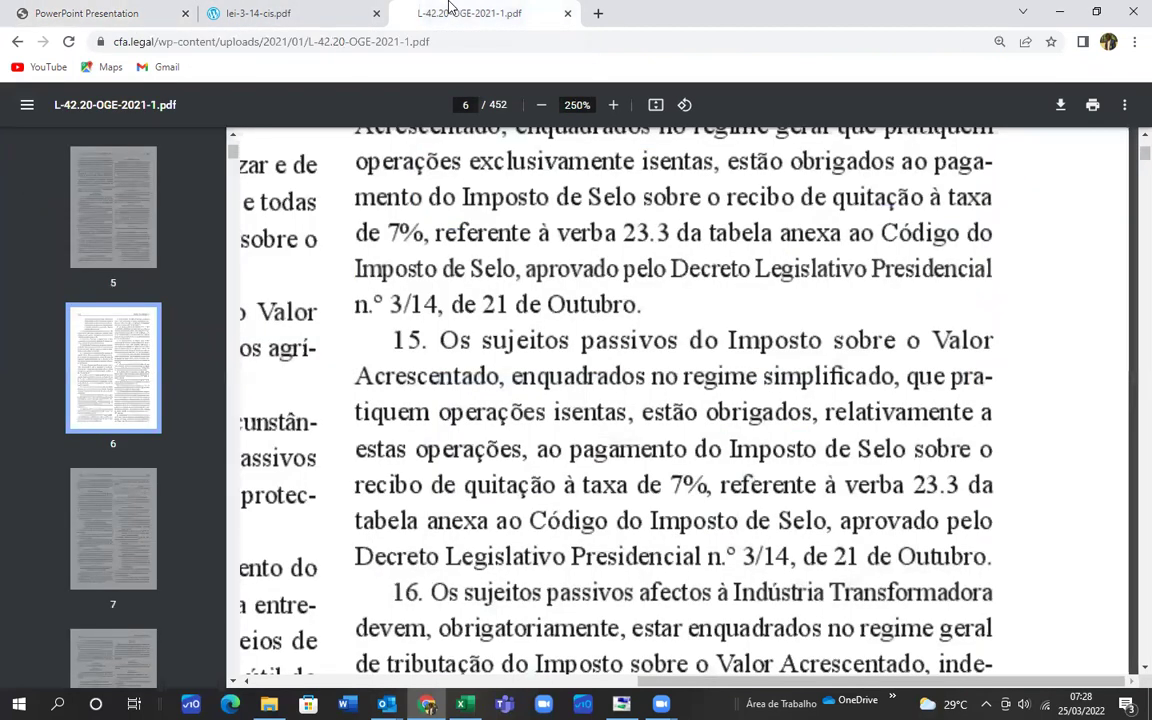
click(258, 12)
click(102, 10)
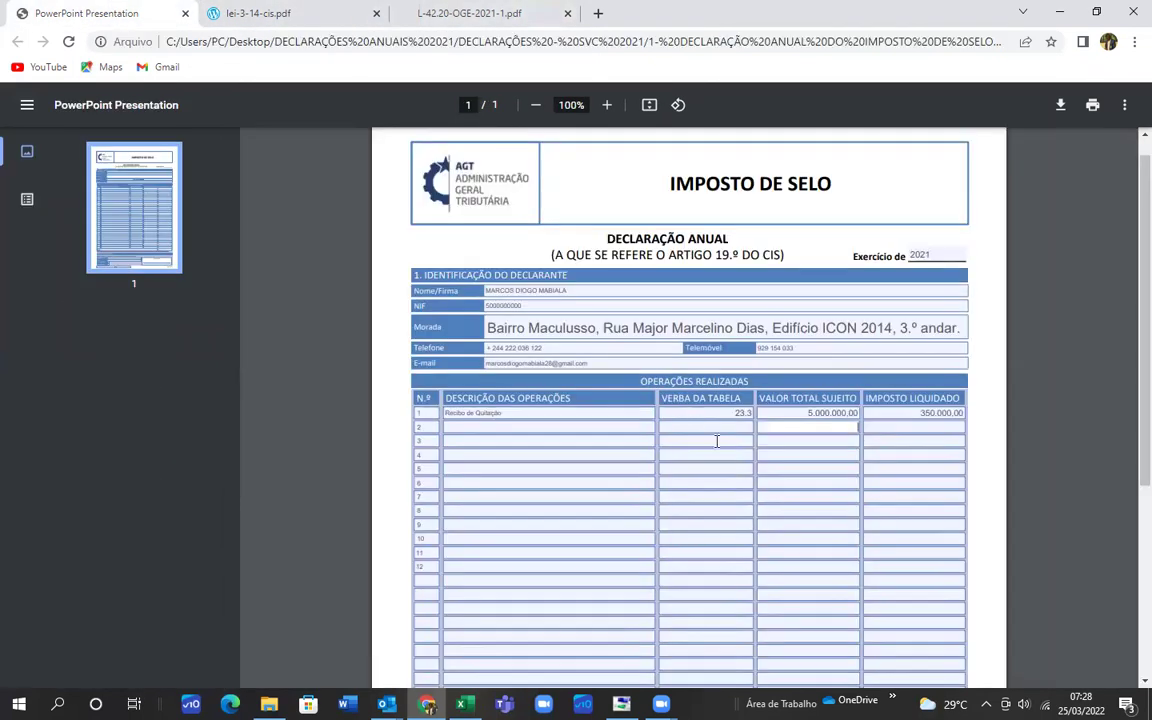
scroll(716, 440, down, 1)
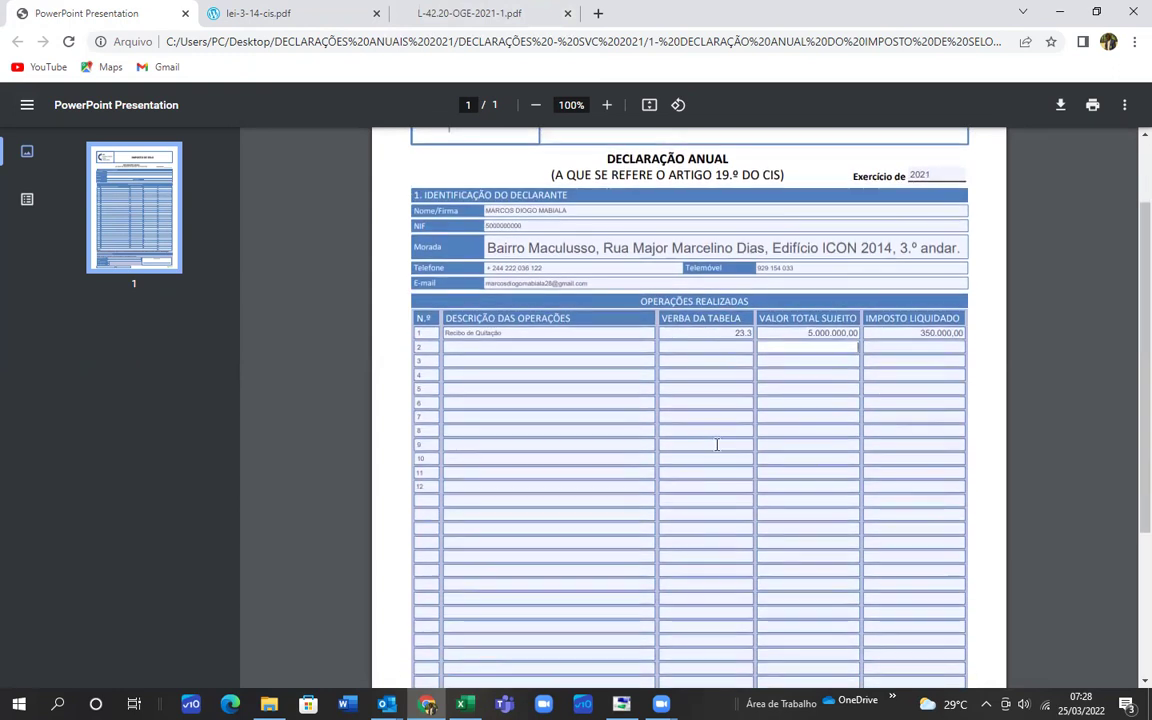
scroll(715, 442, down, 1)
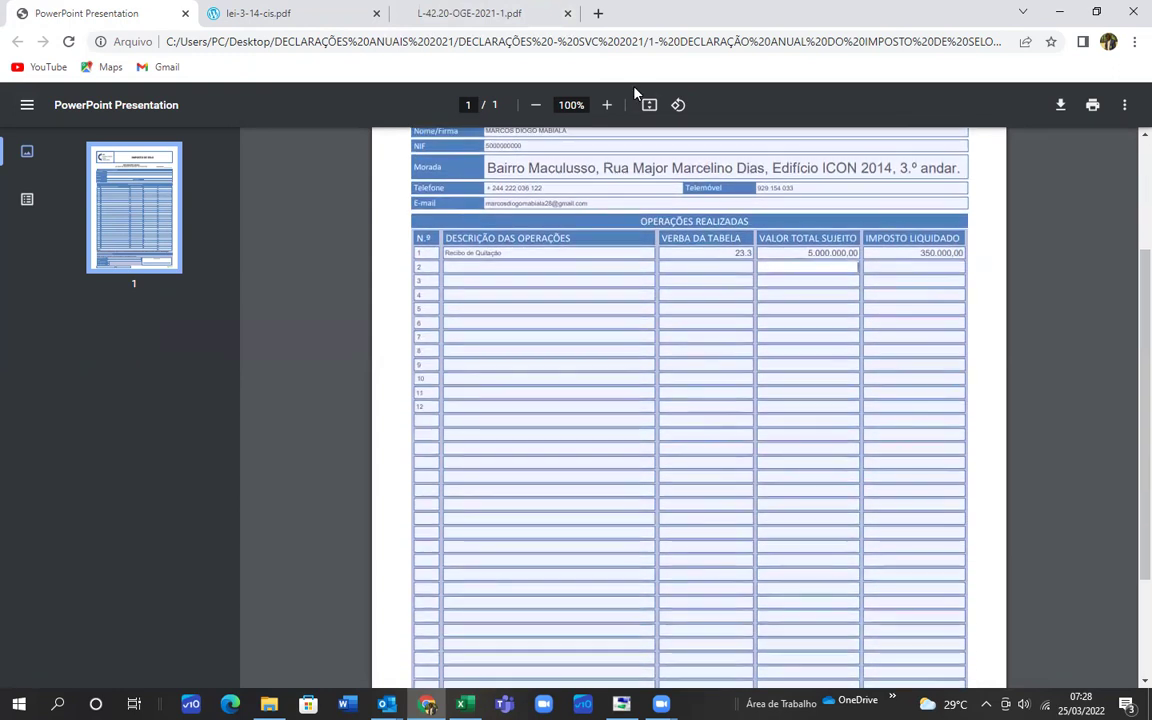